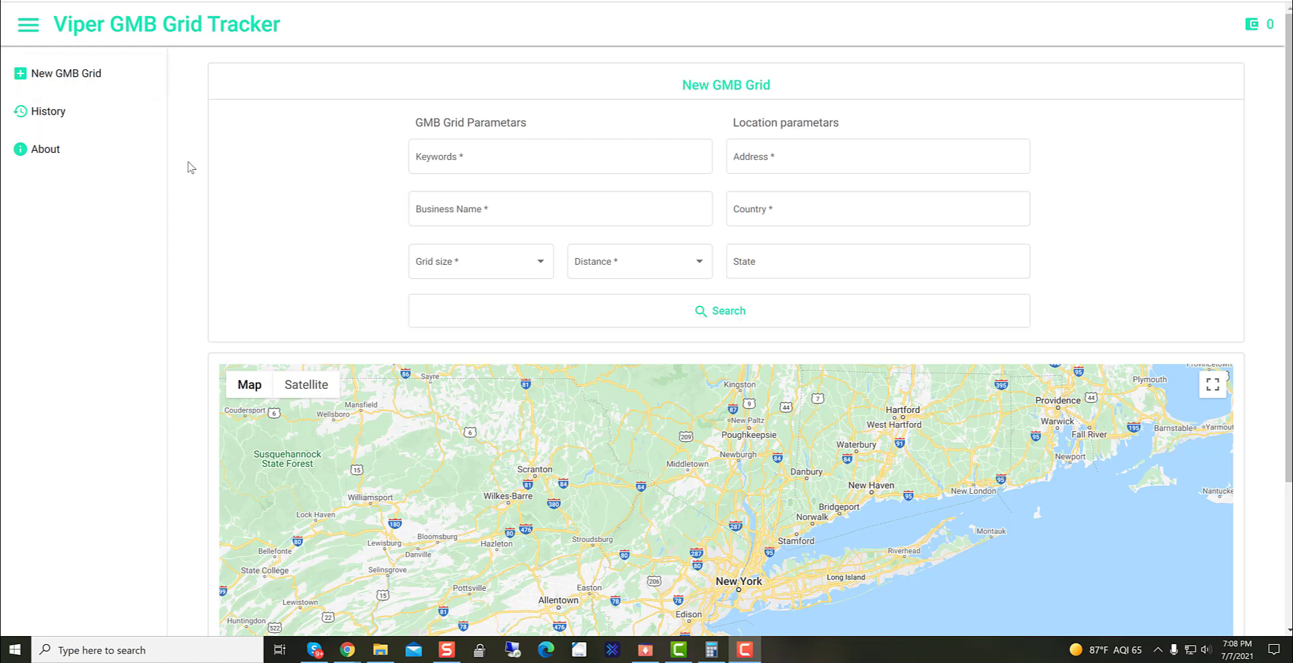
Glance at the Google results for las vegas dui lawyer, then return to the grid tracker.
scroll(190, 167, "down", 3)
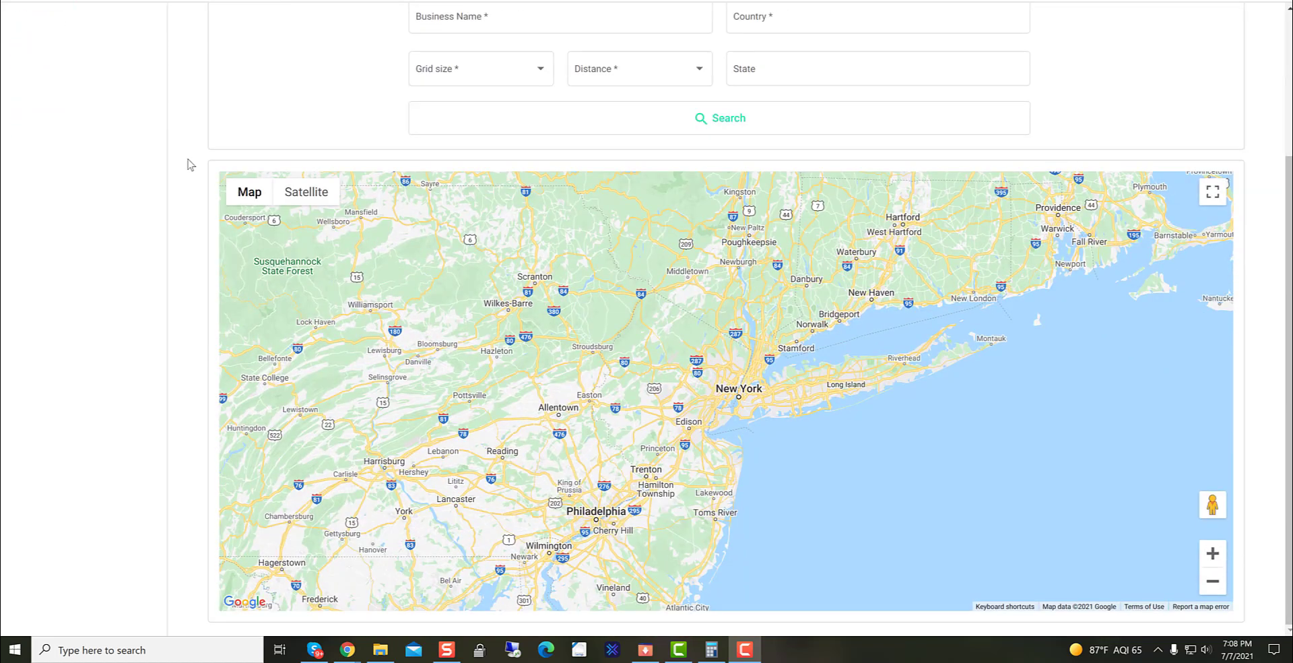
scroll(200, 306, "up", 3)
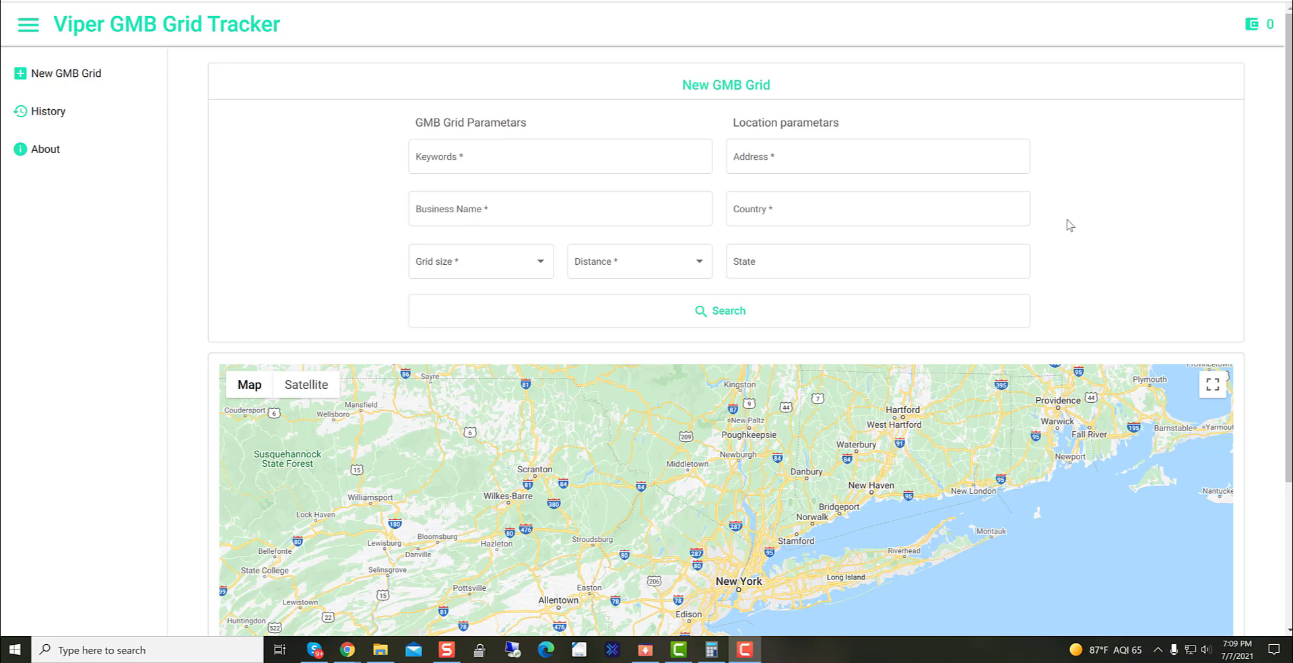
scroll(292, 209, "down", 3)
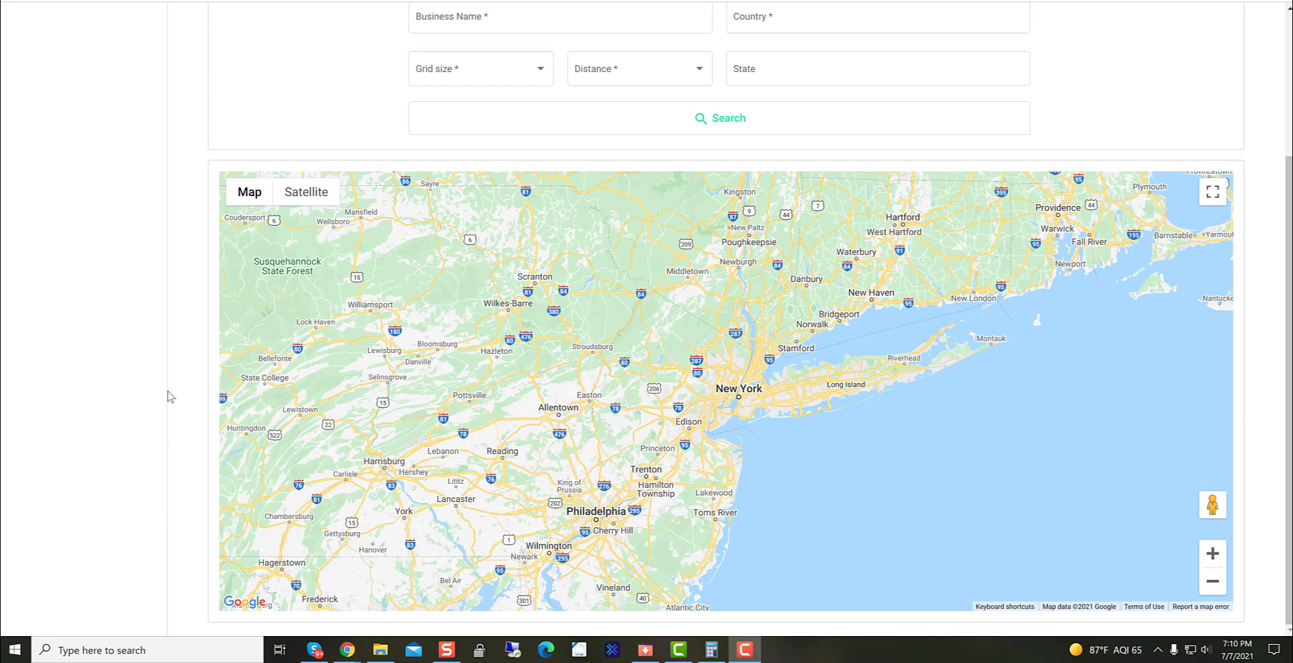
scroll(189, 436, "up", 1)
scroll(191, 436, "up", 2)
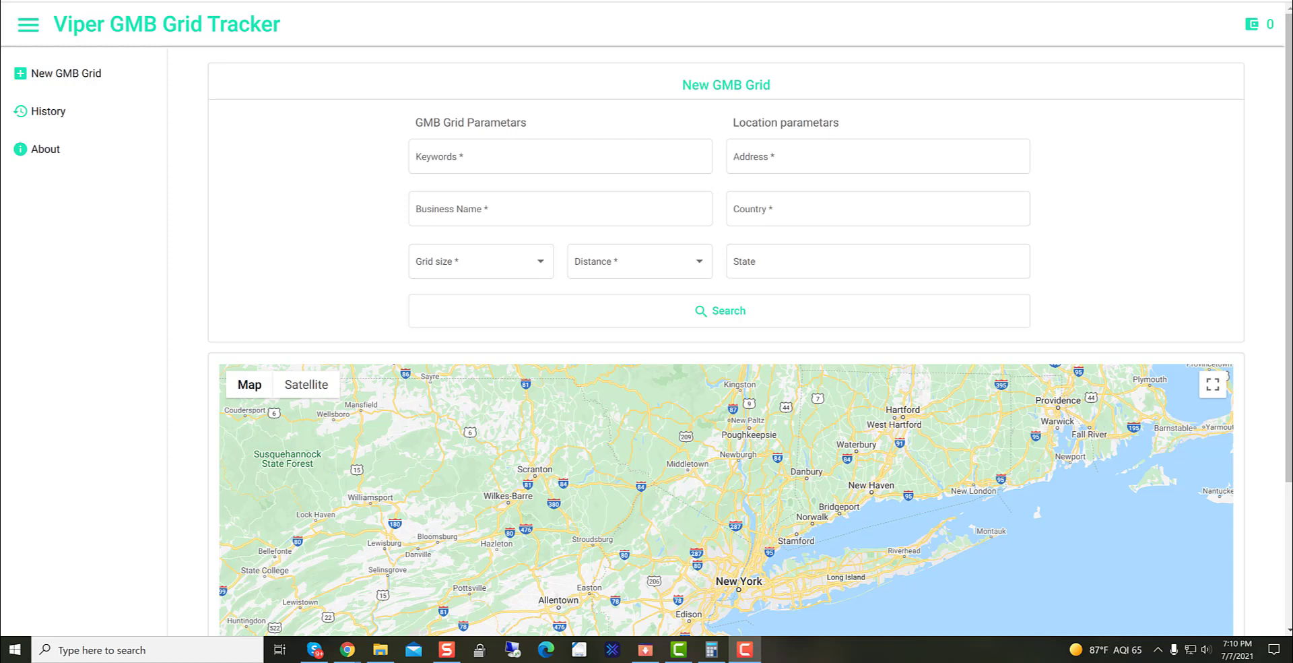
key("alt+Tab")
scroll(667, 350, "up", 5)
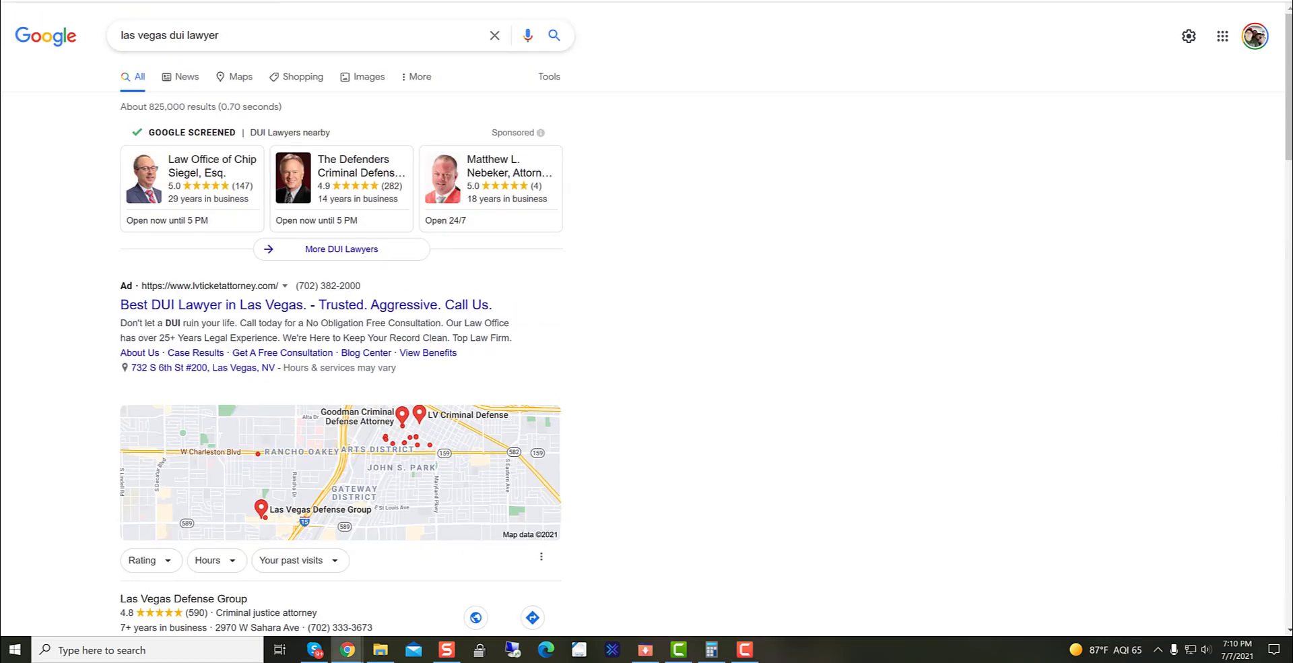
key("alt+Tab")
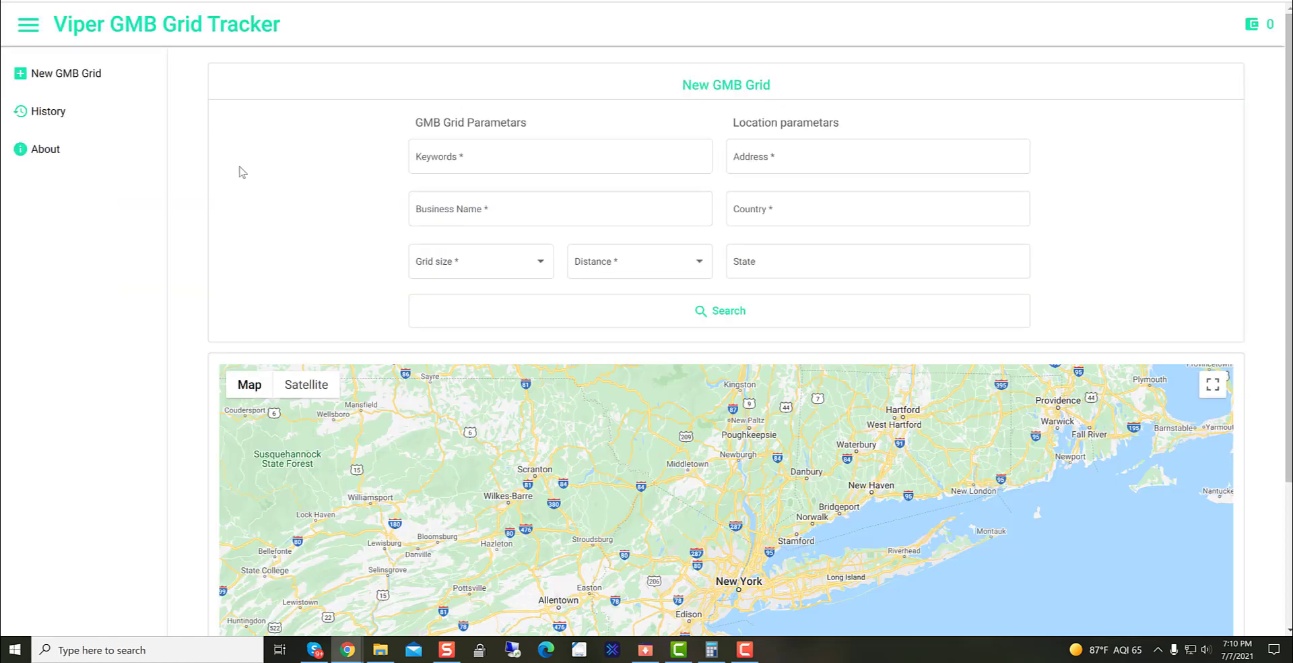
Review the past grid reports in History, then go back to a blank New GMB Grid form.
left_click(41, 114)
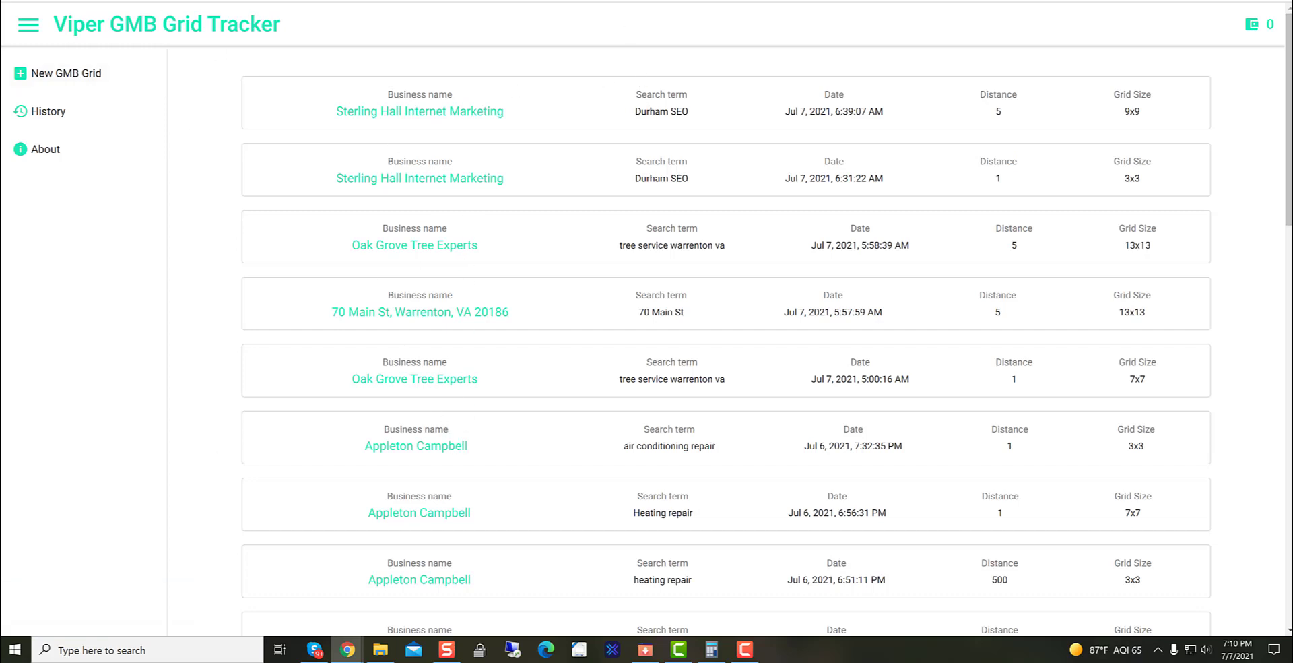
left_click(80, 70)
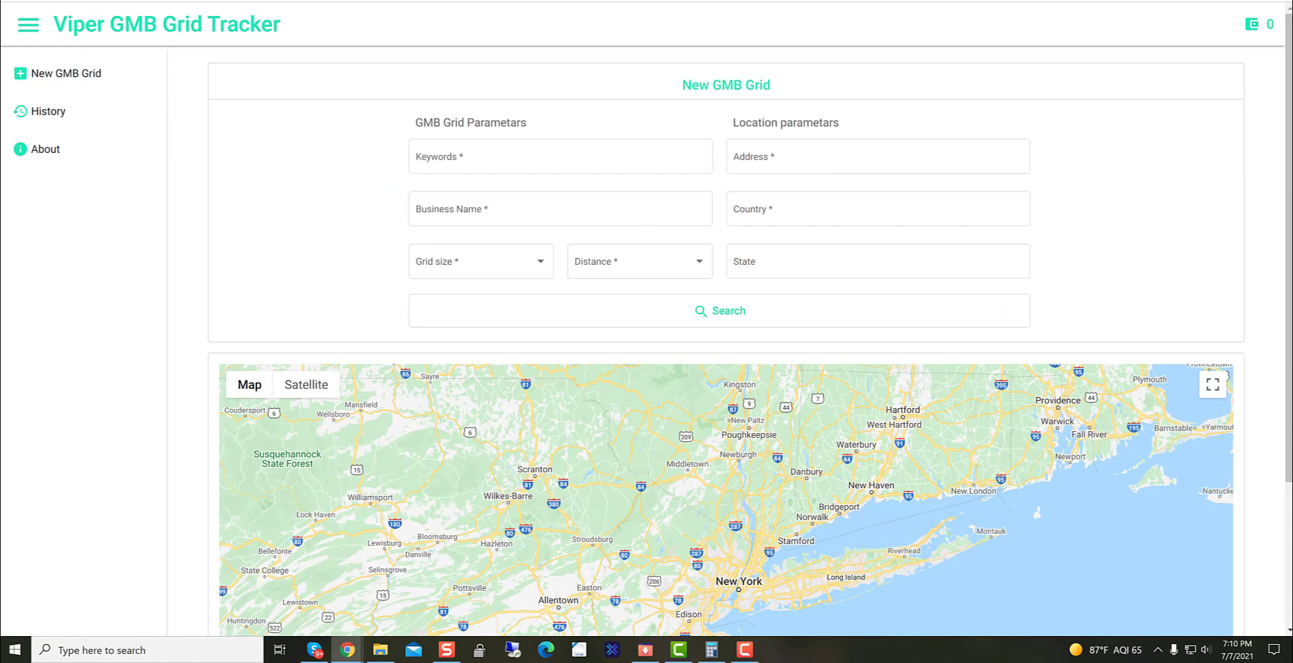
key("F10")
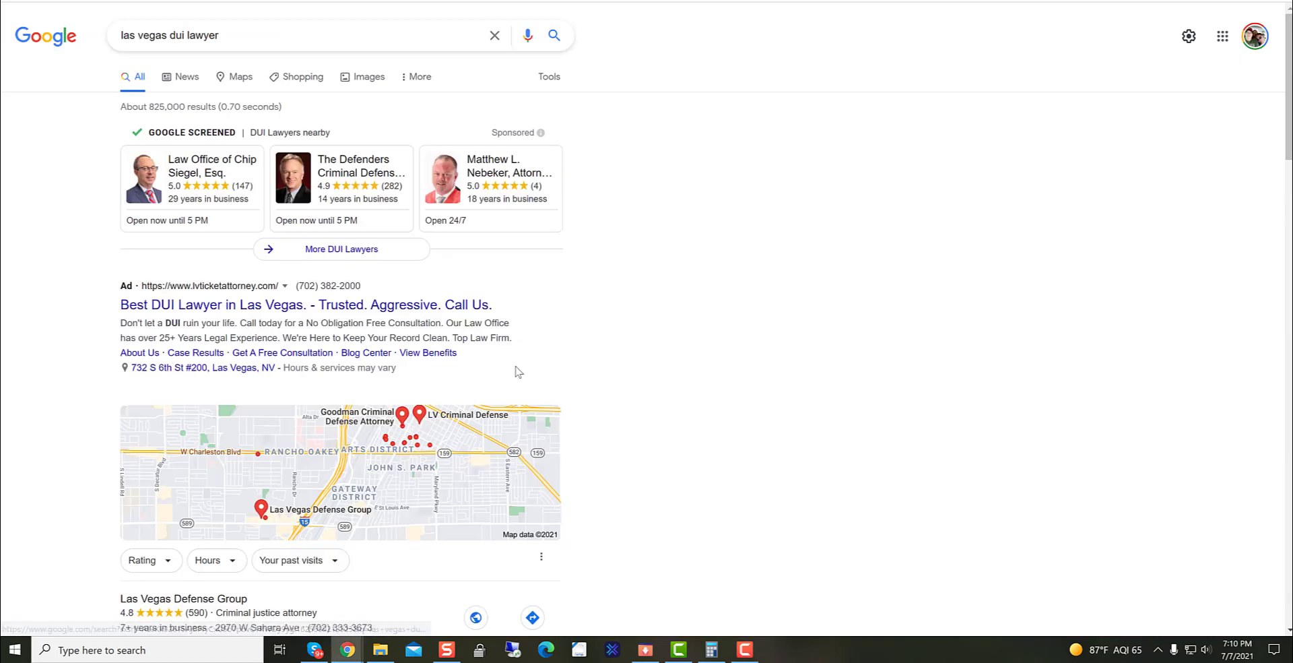
Copy LV Criminal Defense from the Google listing into the Business Name field.
scroll(514, 369, "down", 5)
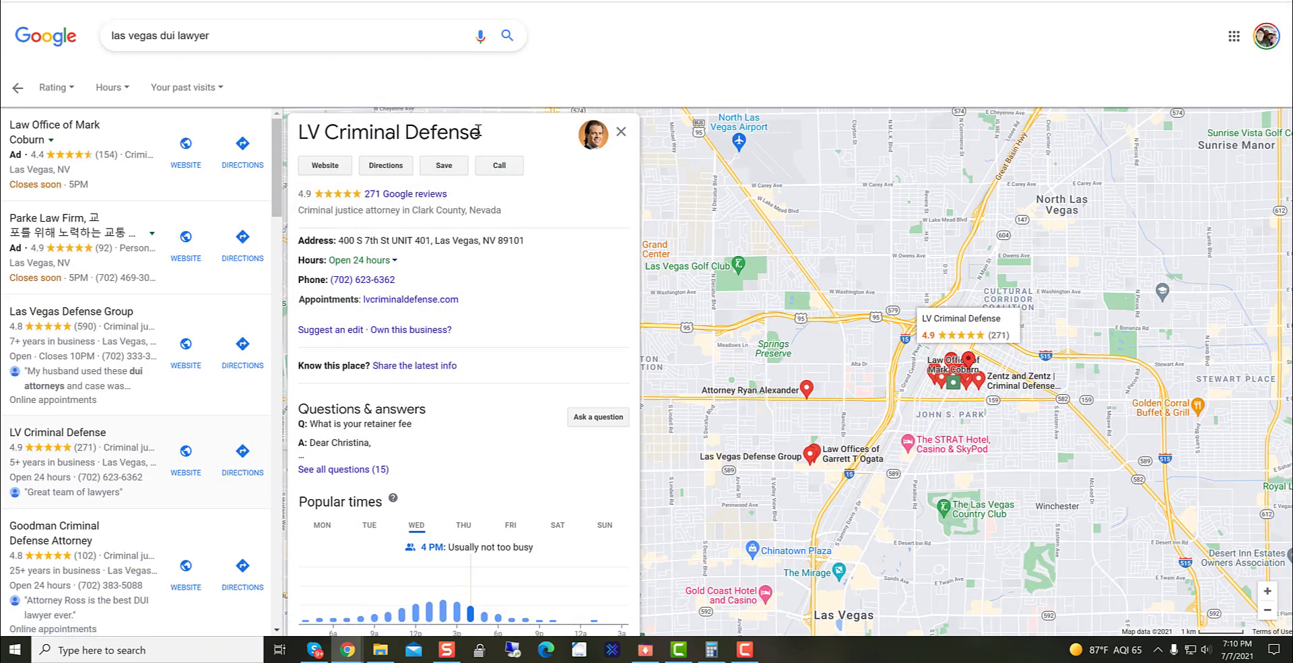
left_click_drag(473, 131, 296, 131)
right_click(336, 130)
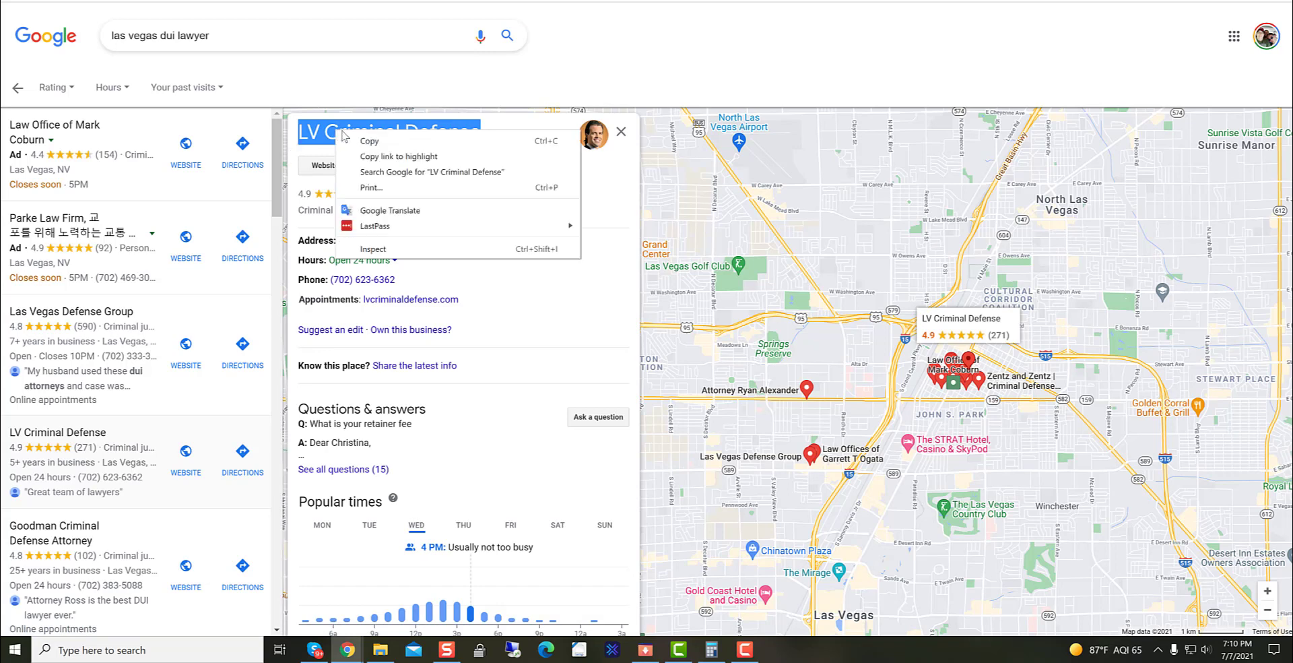
left_click(356, 138)
right_click(389, 124)
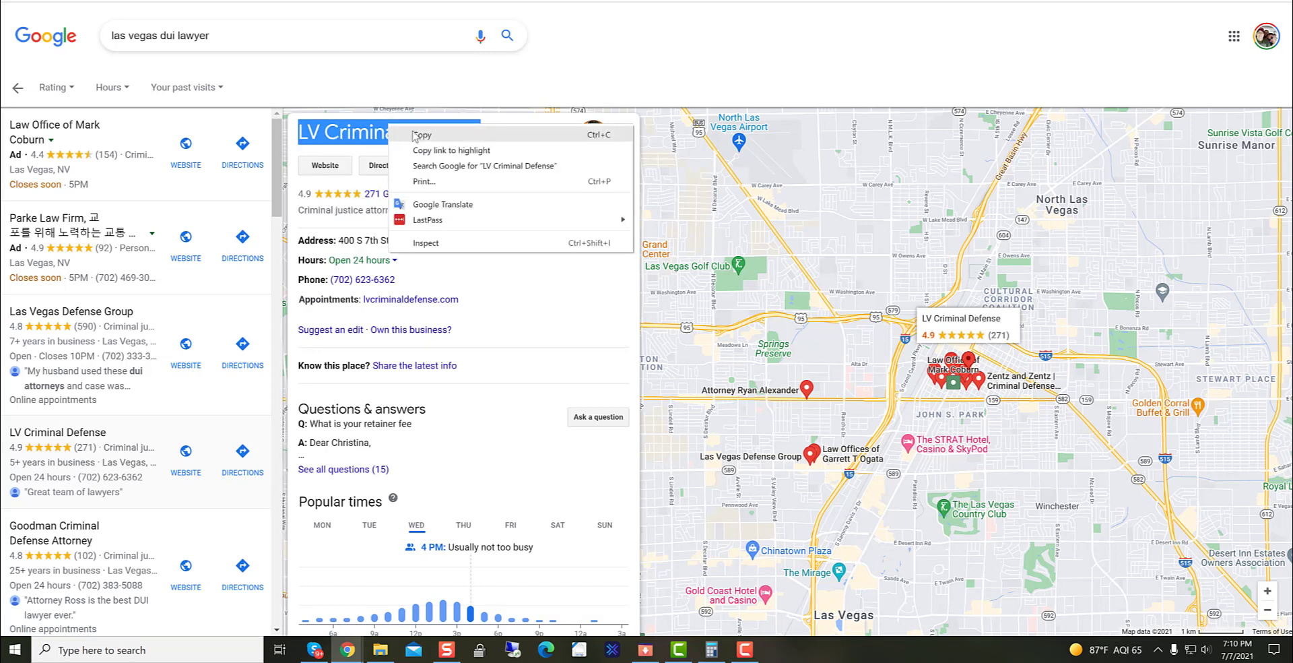
left_click(419, 135)
key("ctrl+Tab")
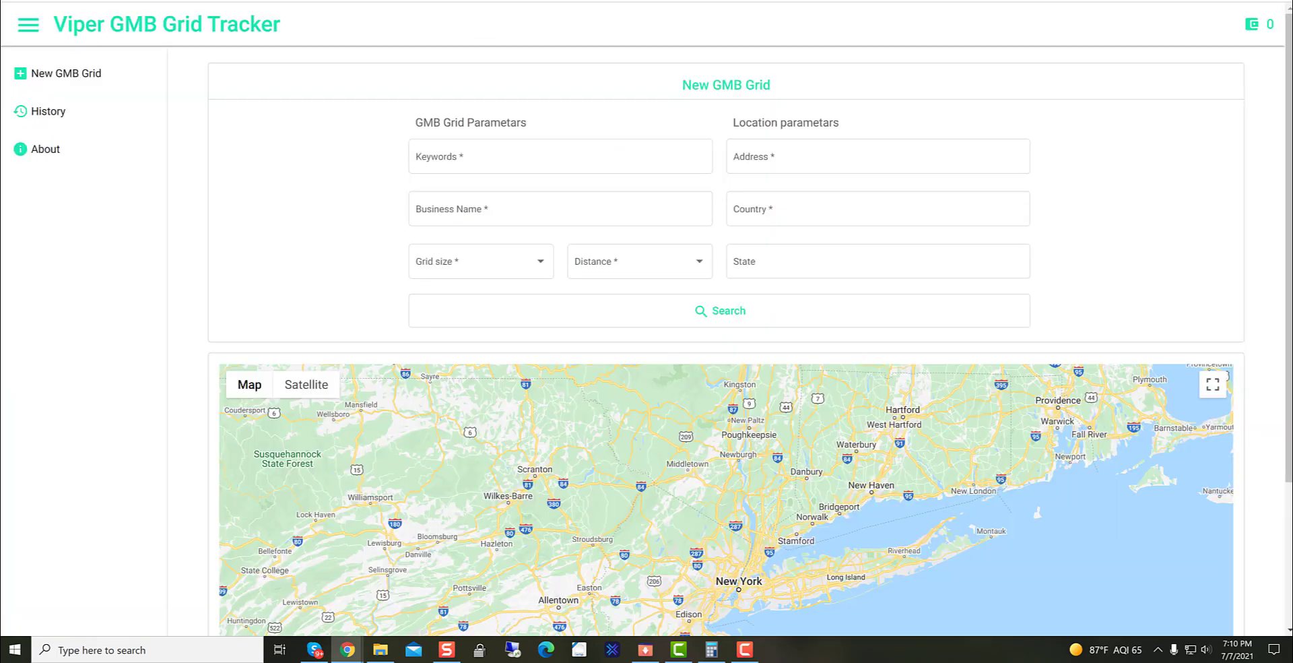
left_click(566, 219)
key("ctrl+v")
Copy the search phrase 'las vegas dui lawyer' into the Keywords field.
left_click(587, 168)
key("ctrl+Tab")
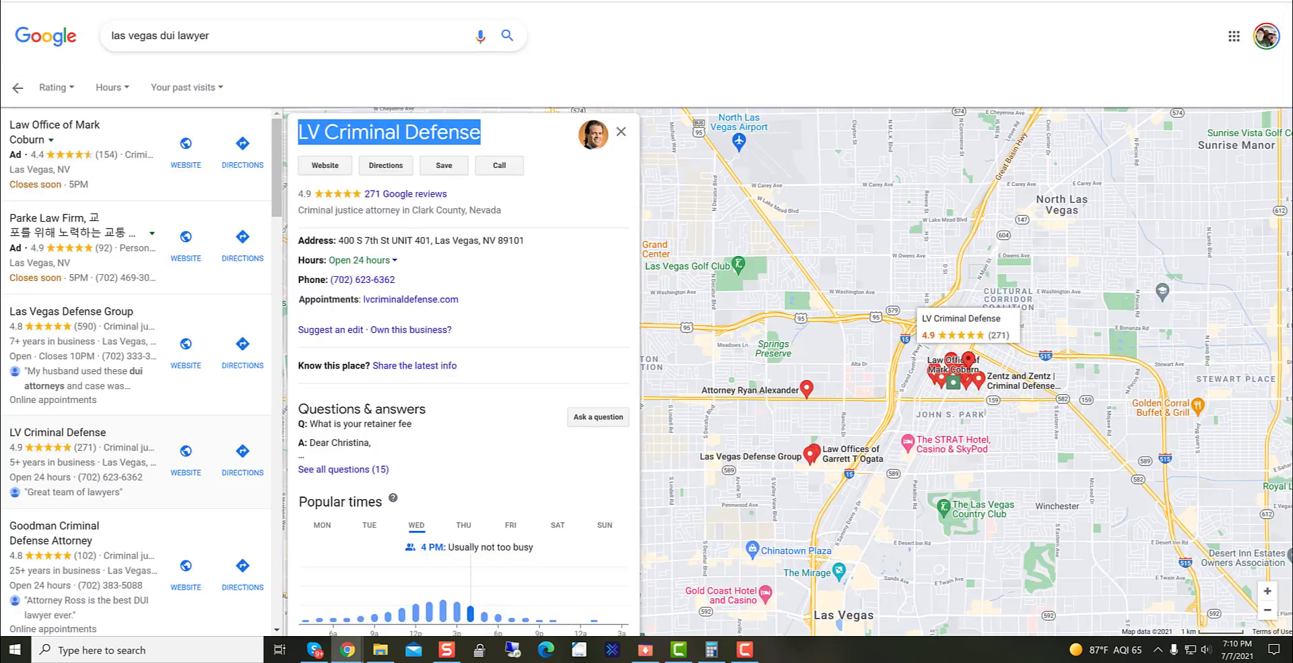
left_click_drag(209, 35, 110, 35)
right_click(141, 35)
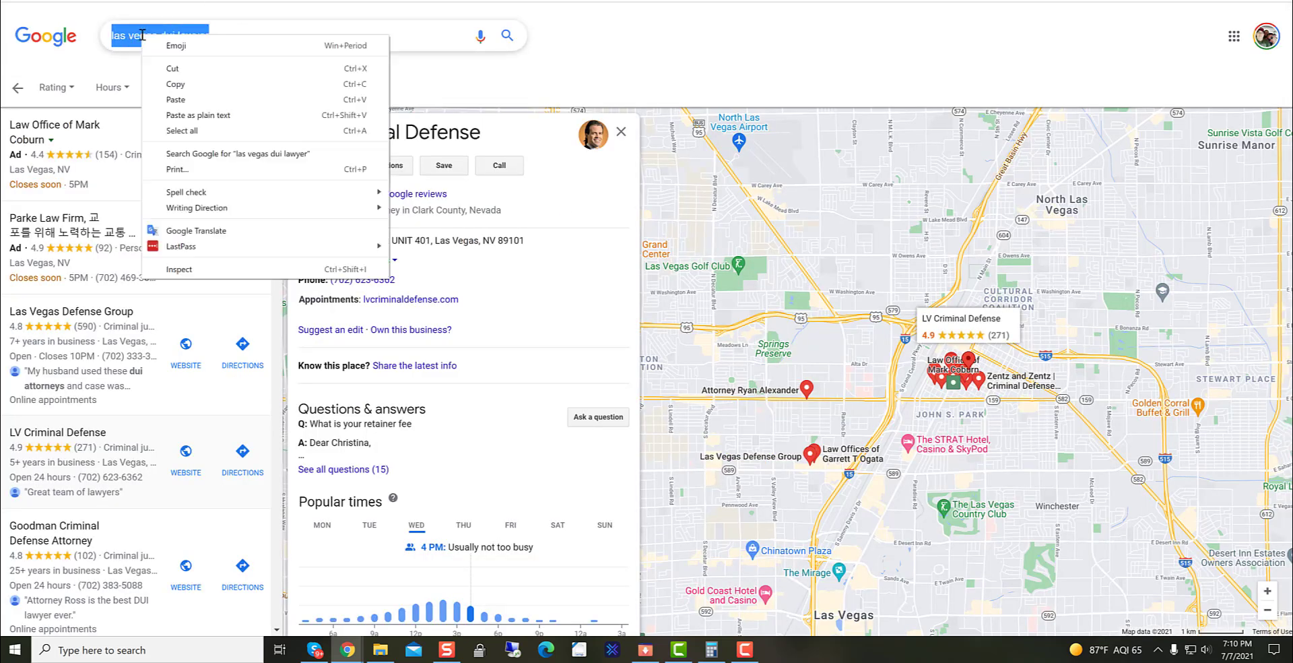
left_click(176, 85)
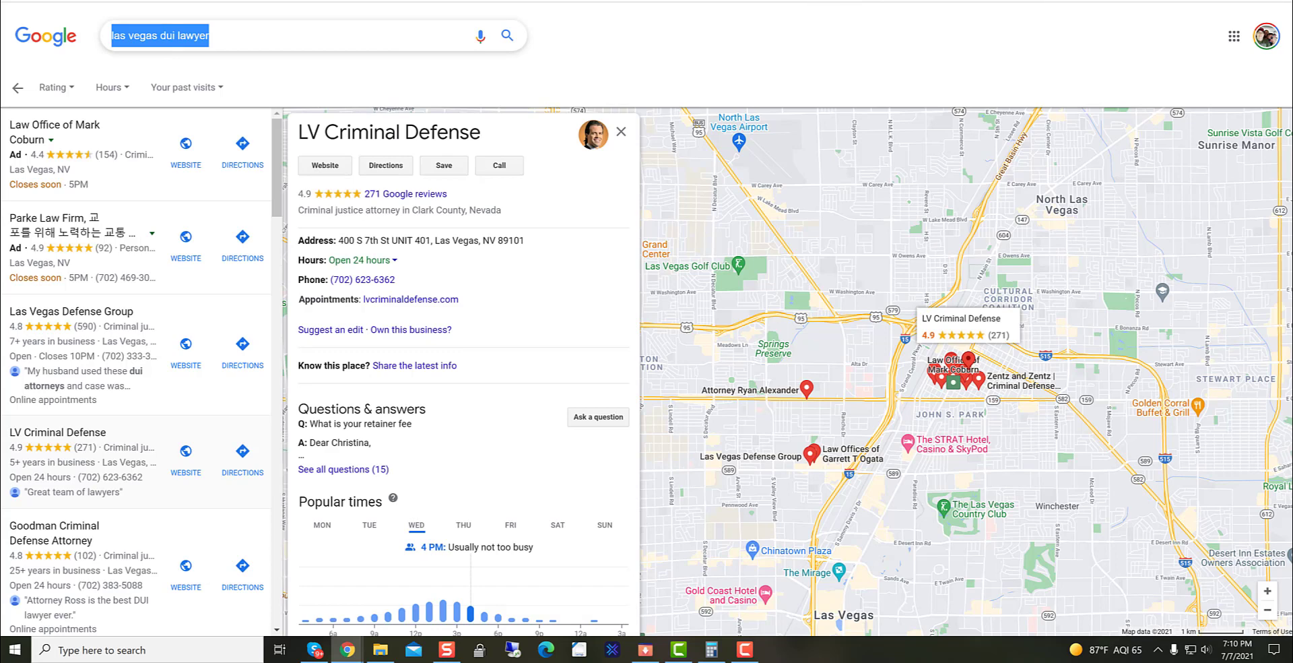
key("ctrl+Tab")
left_click(557, 158)
key("ctrl+v")
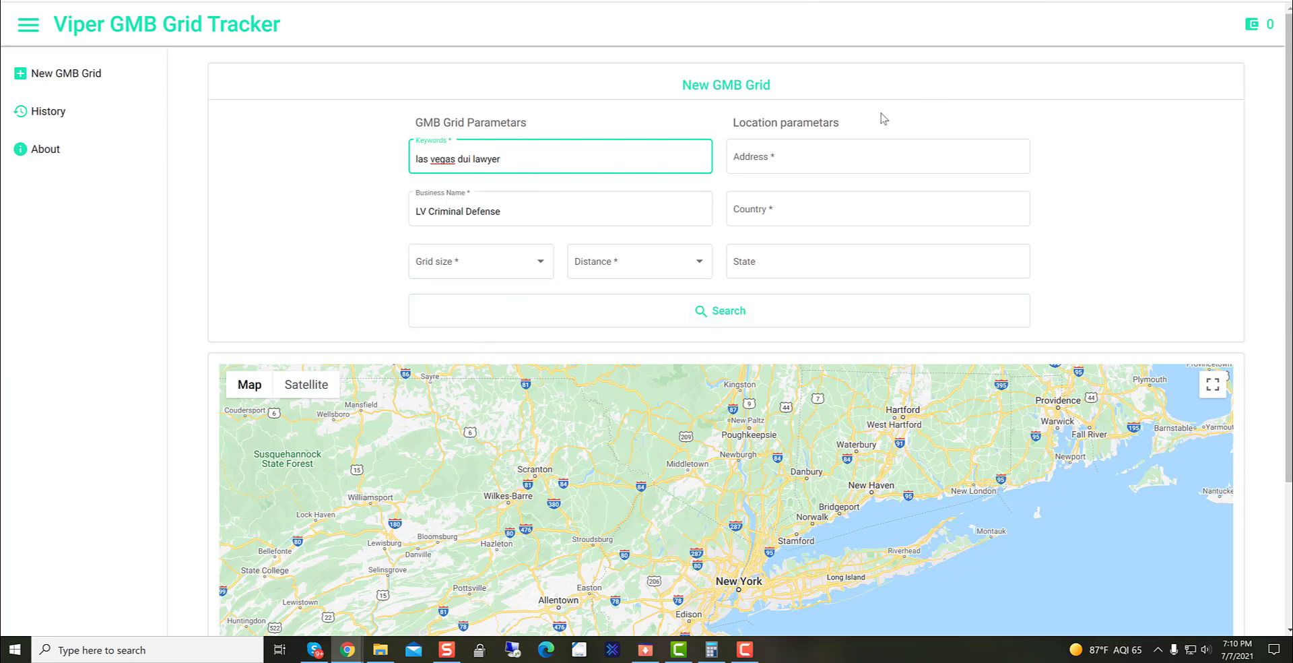
Copy the listing's street address into the Address field.
left_click(846, 153)
key("ctrl+shift+Tab")
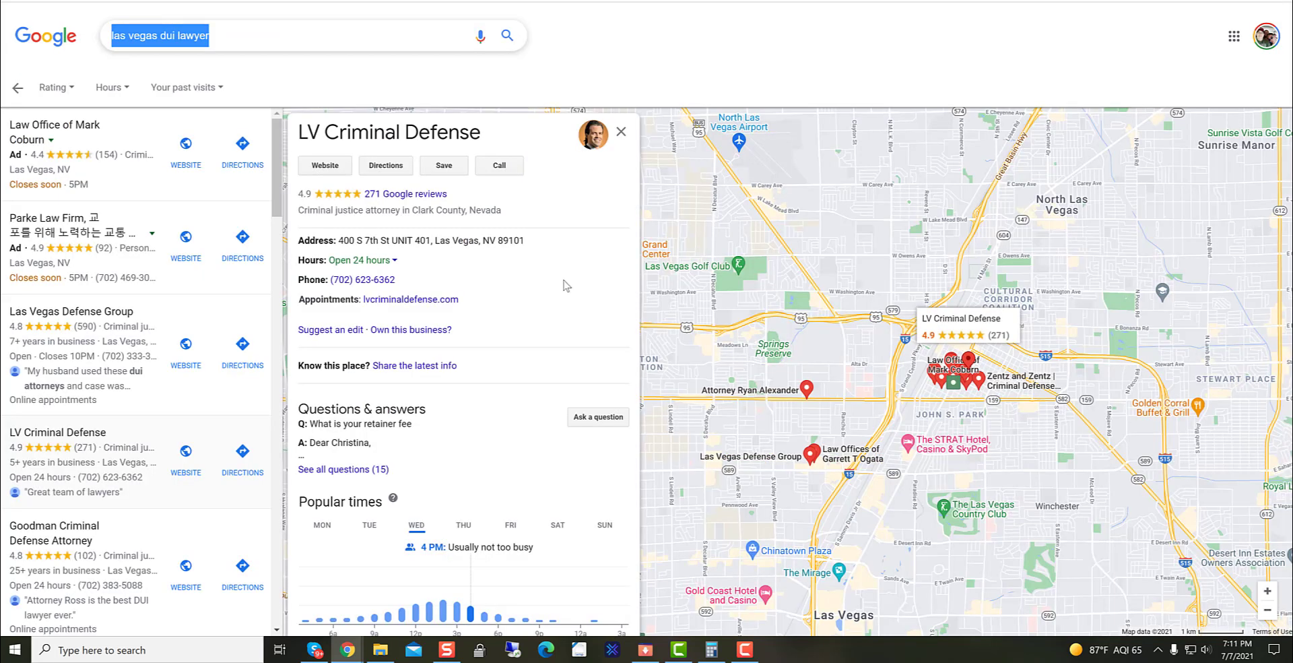
left_click_drag(478, 240, 339, 244)
right_click(377, 236)
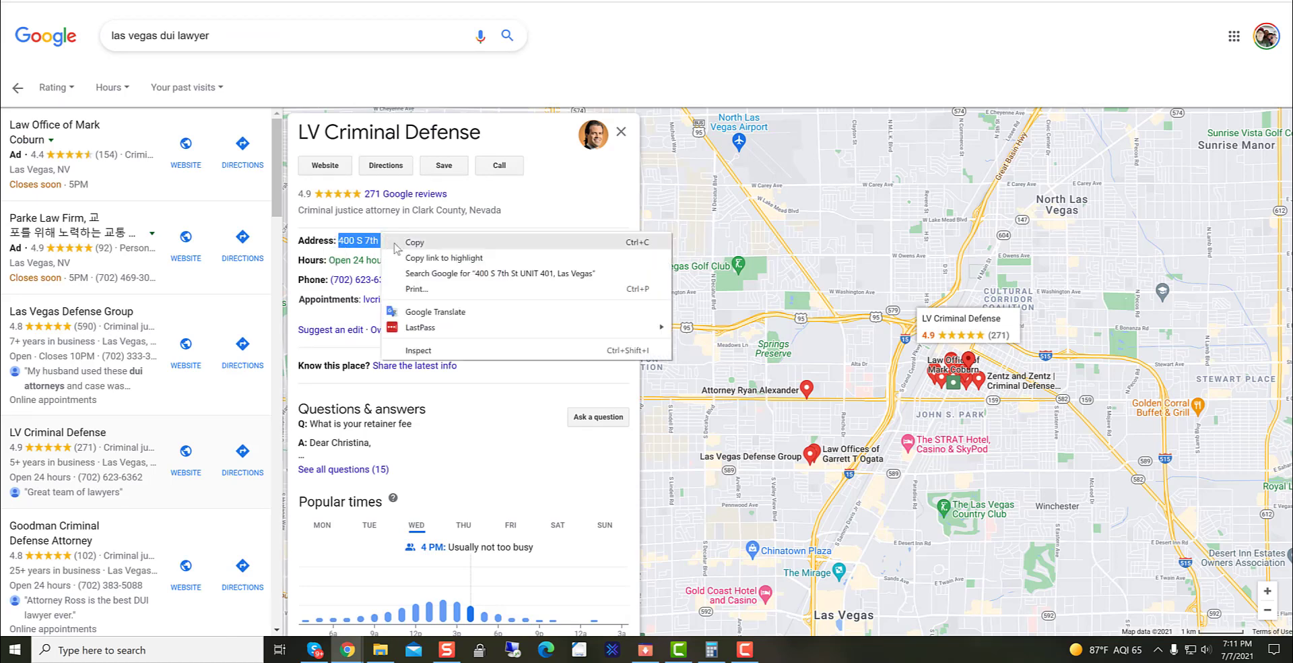
left_click(413, 244)
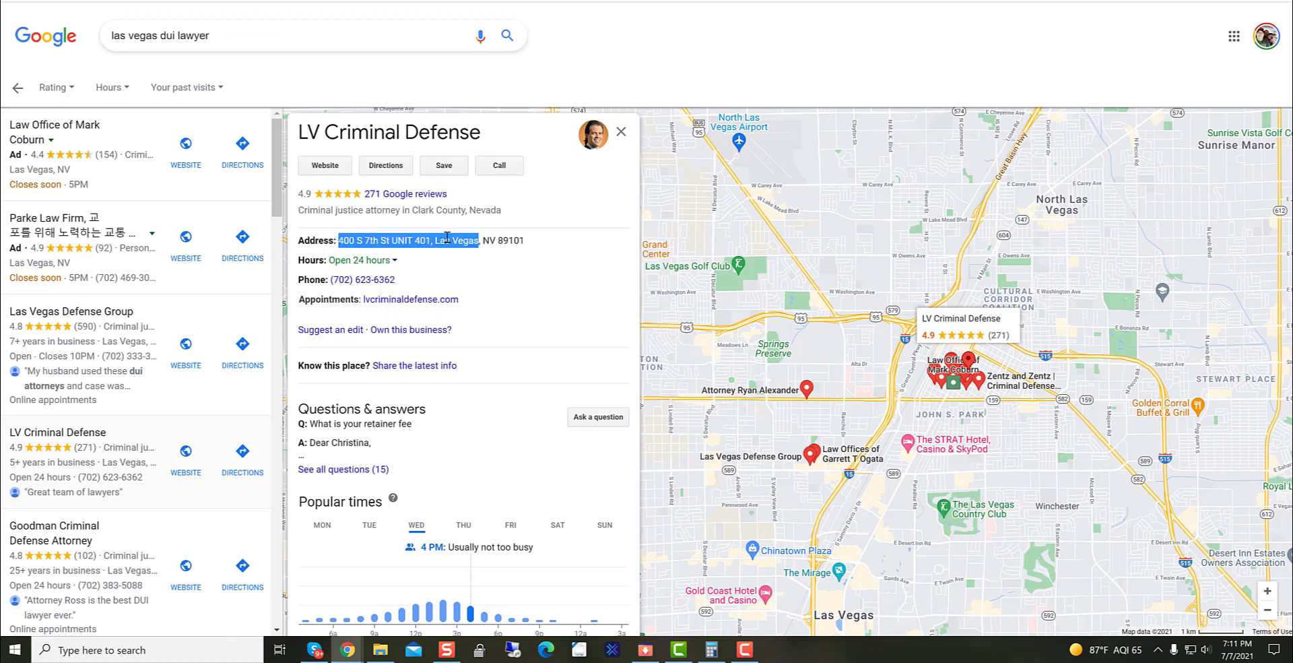
right_click(445, 236)
left_click(575, 266)
key("alt+Tab")
key("ctrl+v")
Enter United States as the Country and Nevada as the State.
left_click(778, 217)
type("Unit")
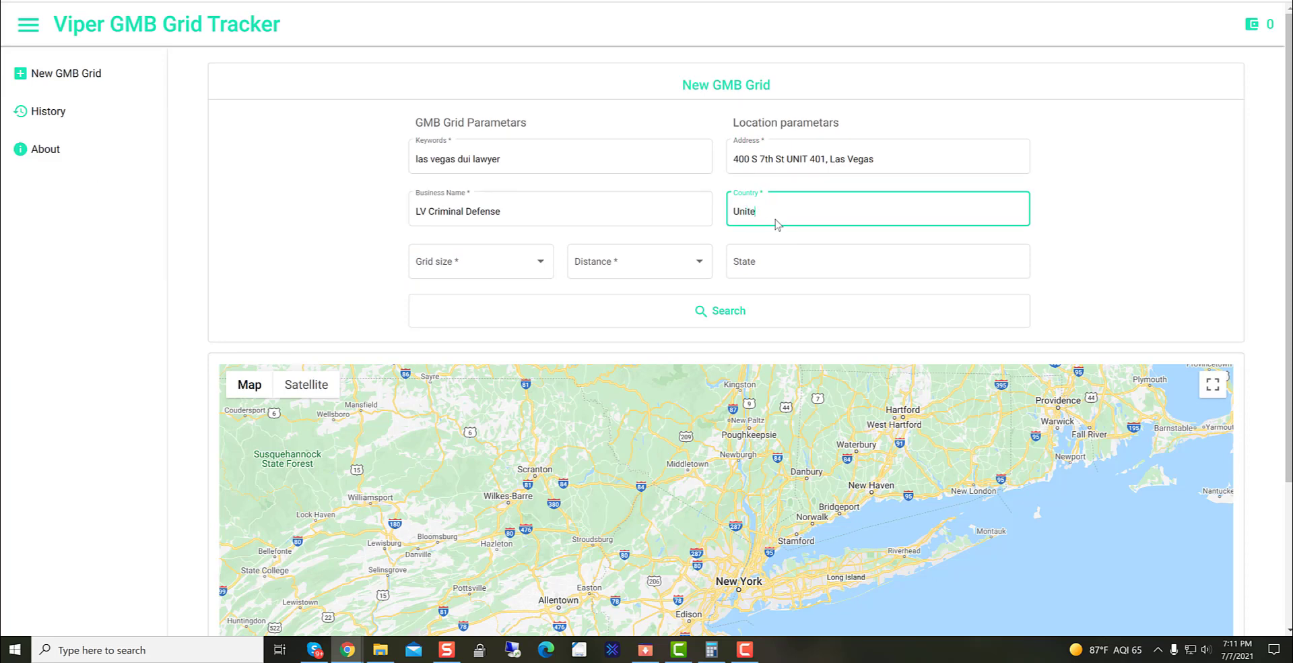
type("ed States")
key("Tab")
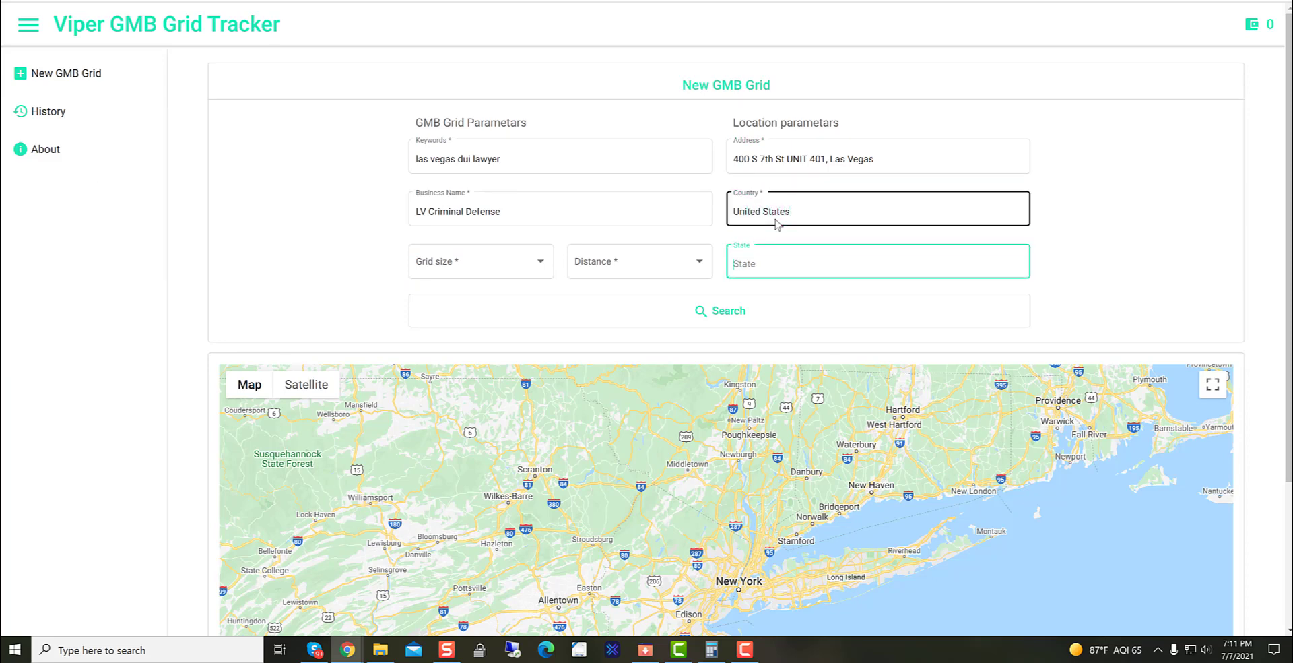
type("N")
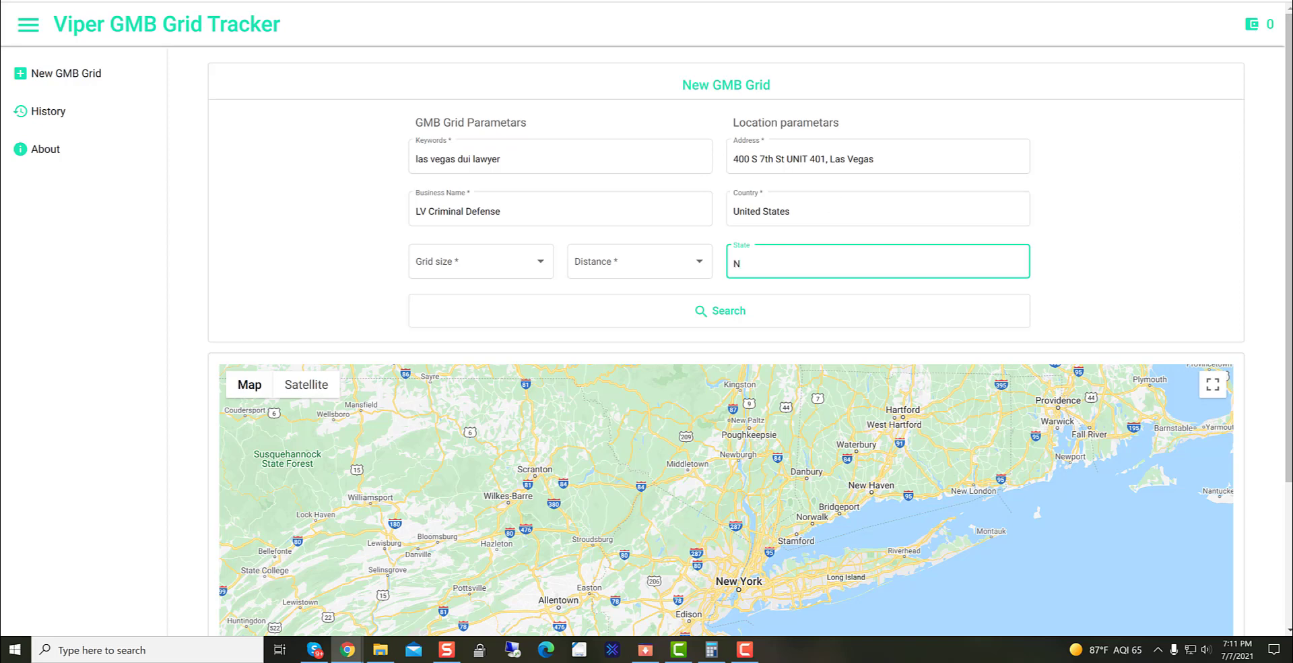
type("evada")
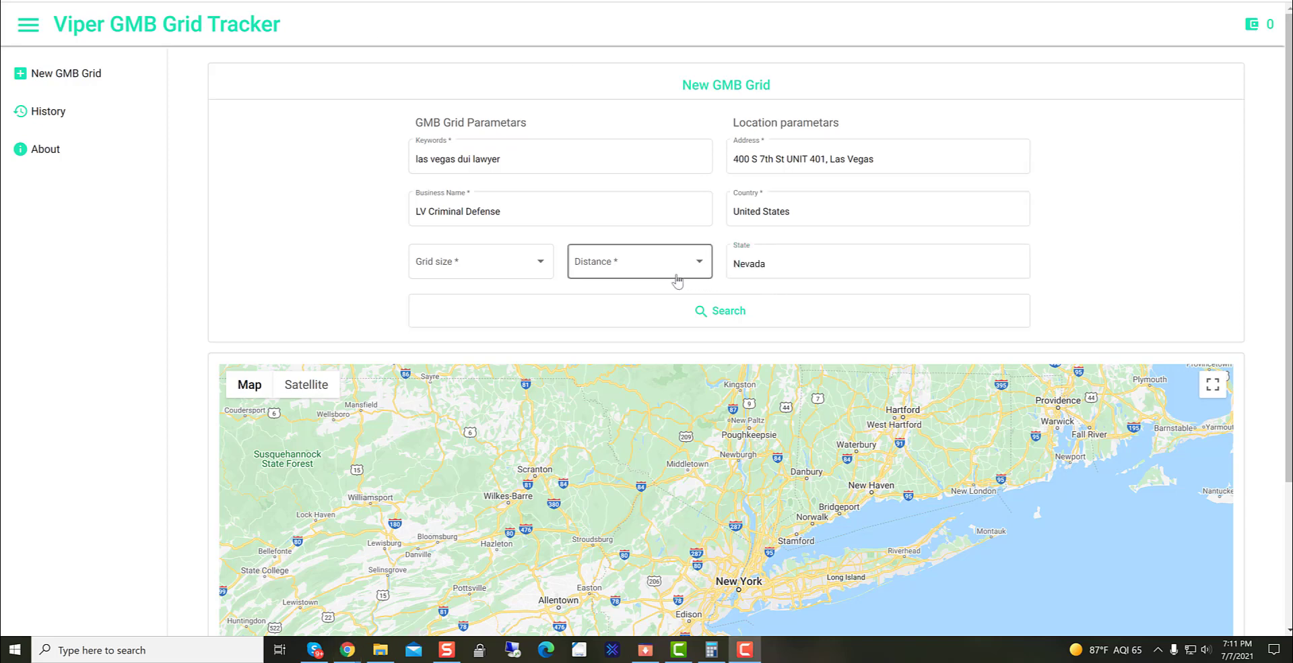
Choose a 1 km distance and 5x5 grid size, then run the search.
left_click(649, 270)
left_click(585, 339)
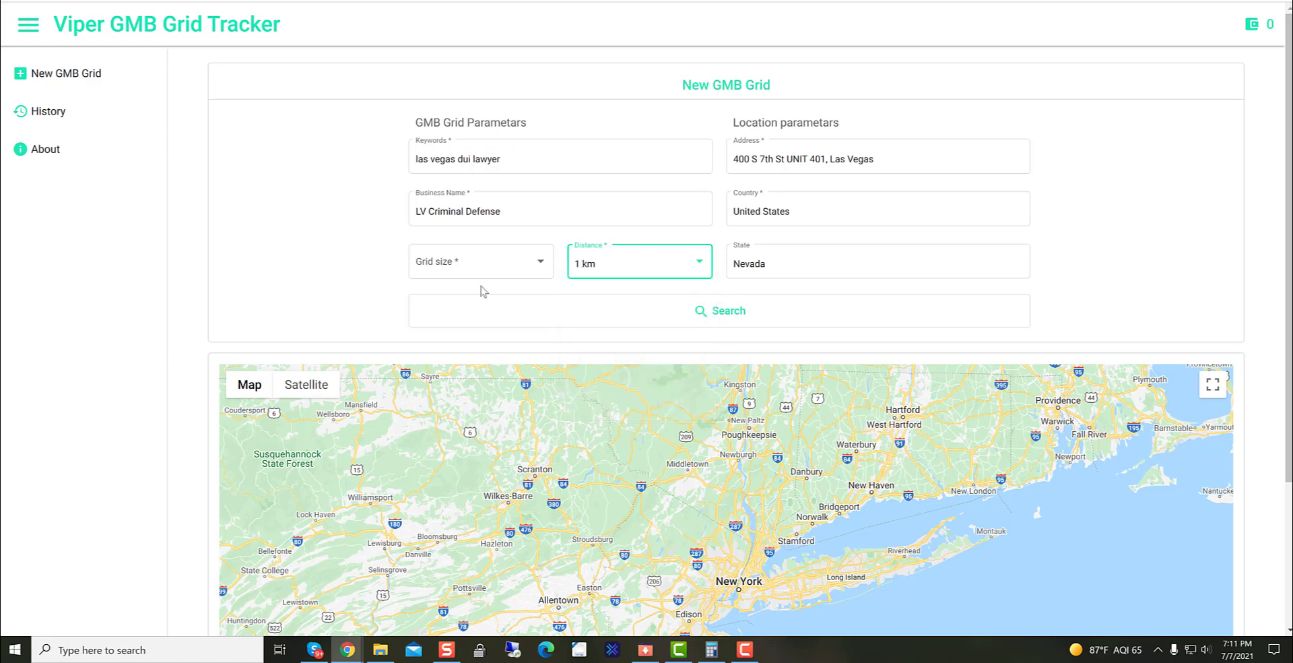
left_click(455, 271)
left_click(424, 292)
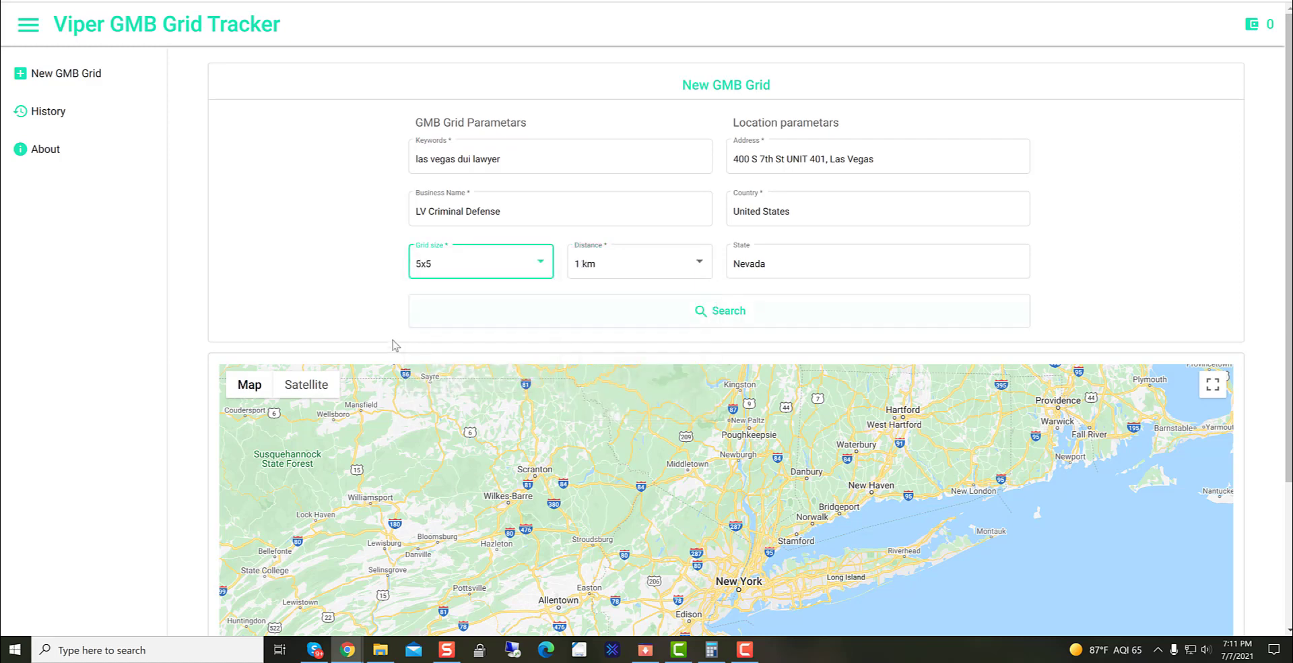
left_click(335, 276)
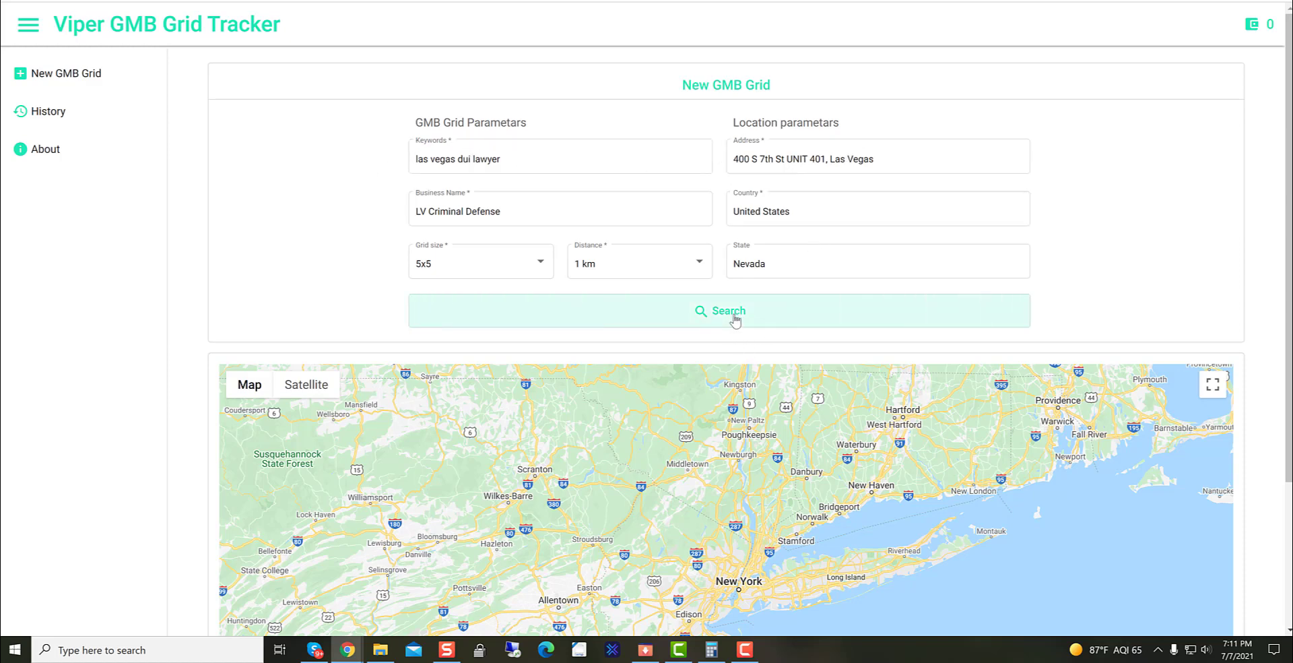
scroll(736, 320, "down", 1)
scroll(735, 321, "down", 3)
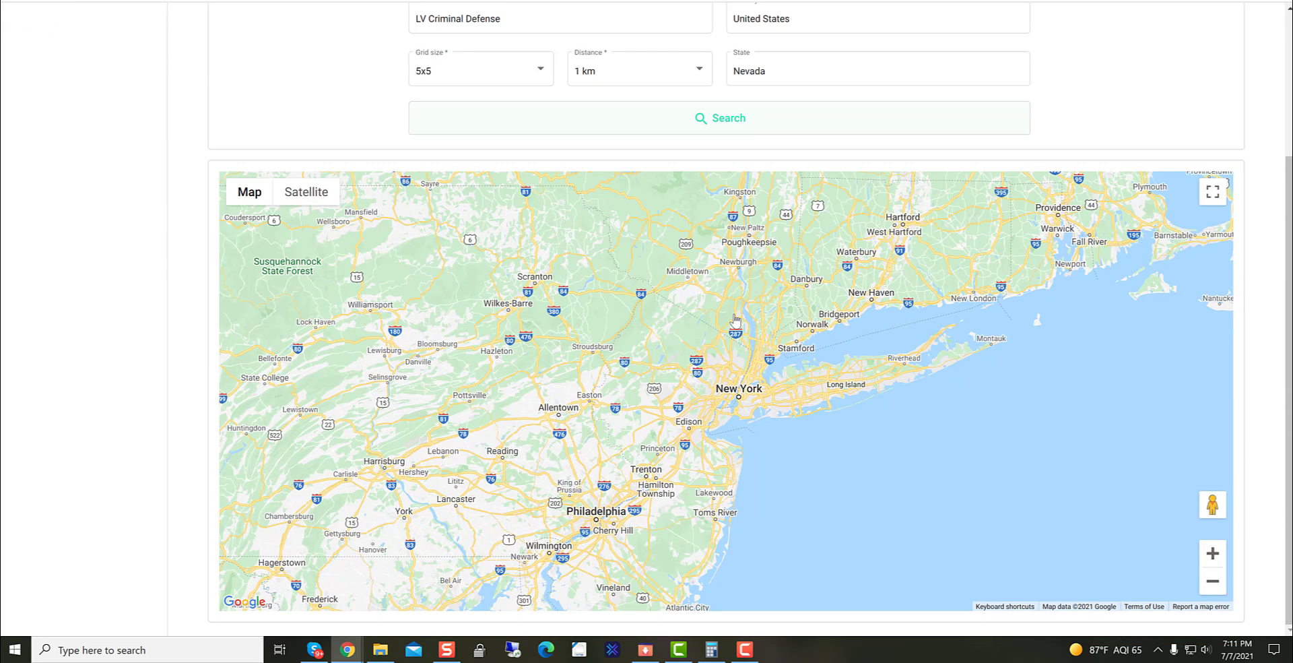
left_click(744, 121)
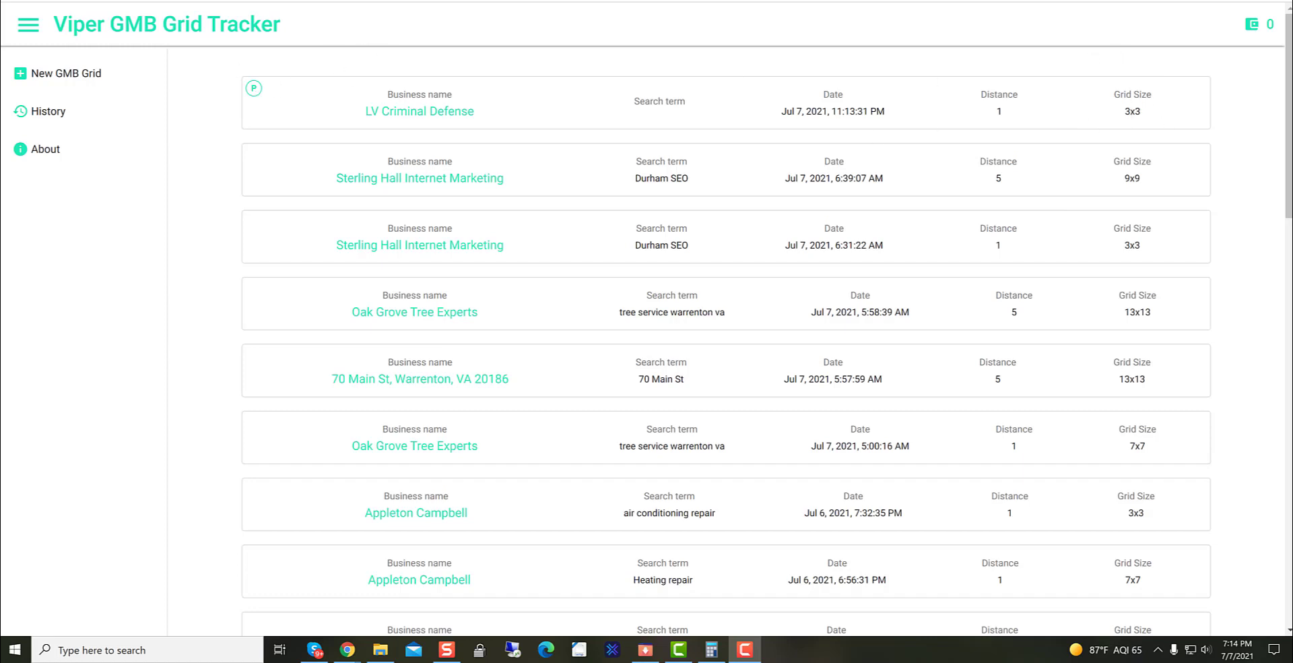
Refresh the report history twice until the LV Criminal Defense entry appears.
key("F5")
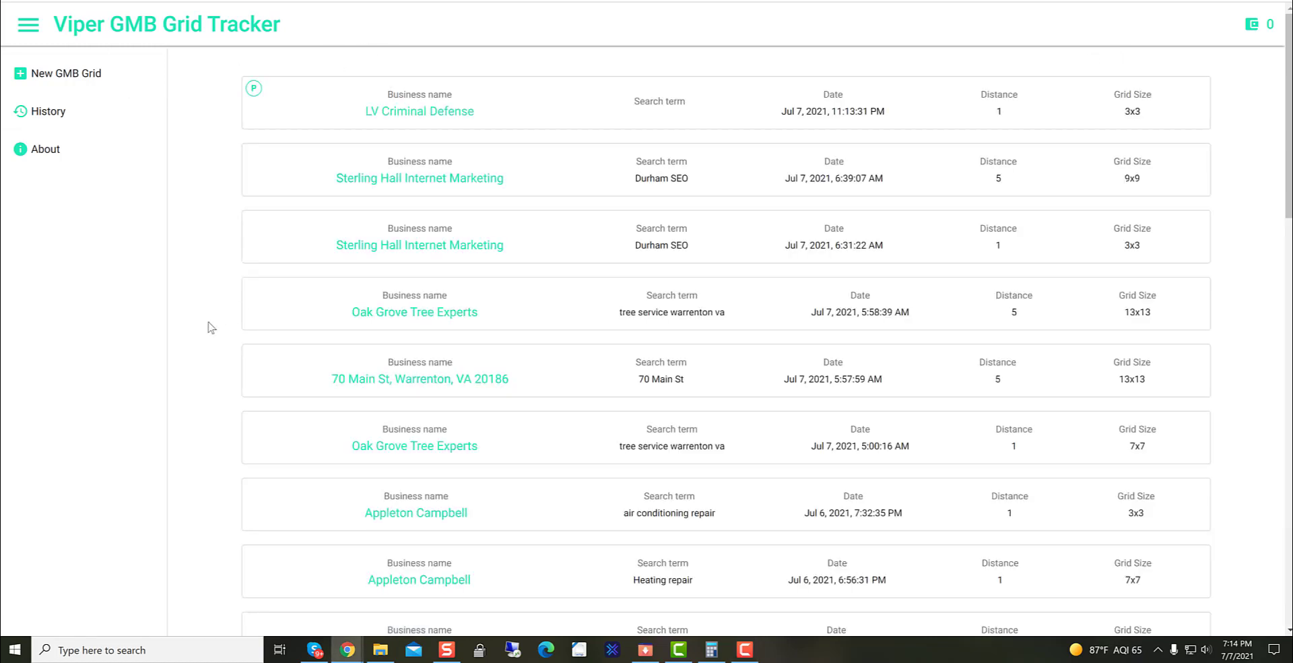
key("F5")
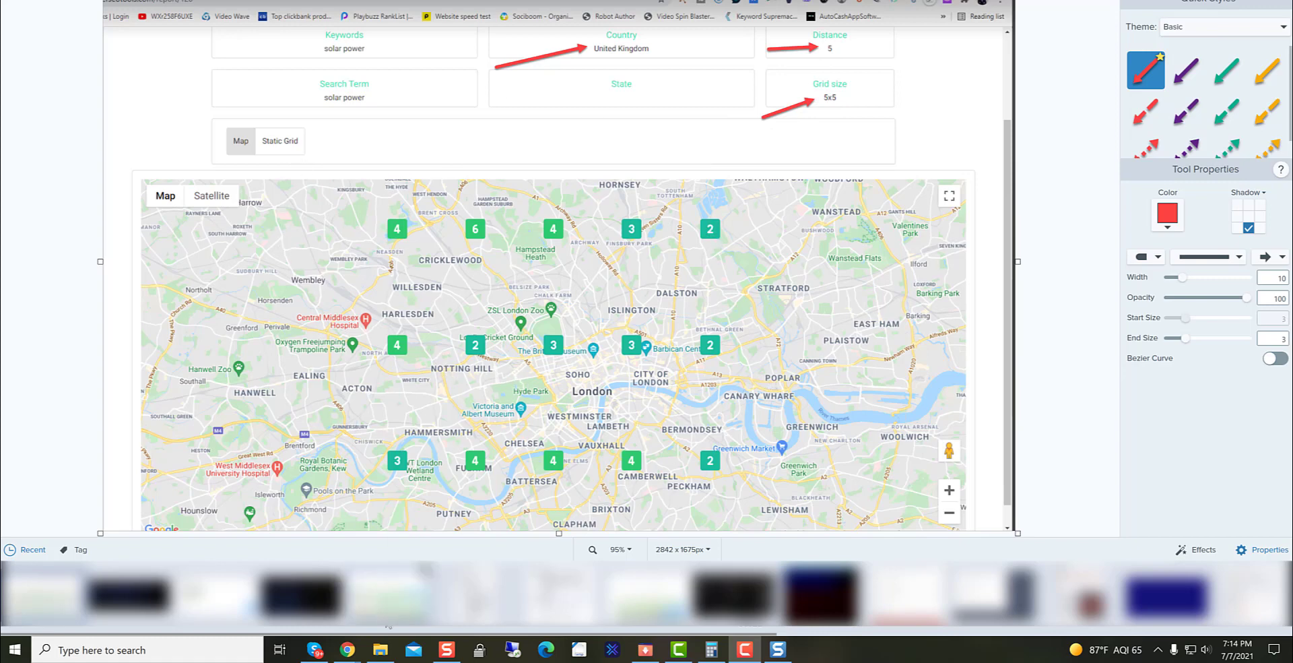
Open the Durham map capture from the Recent tray onto the Snagit canvas.
left_click(46, 593)
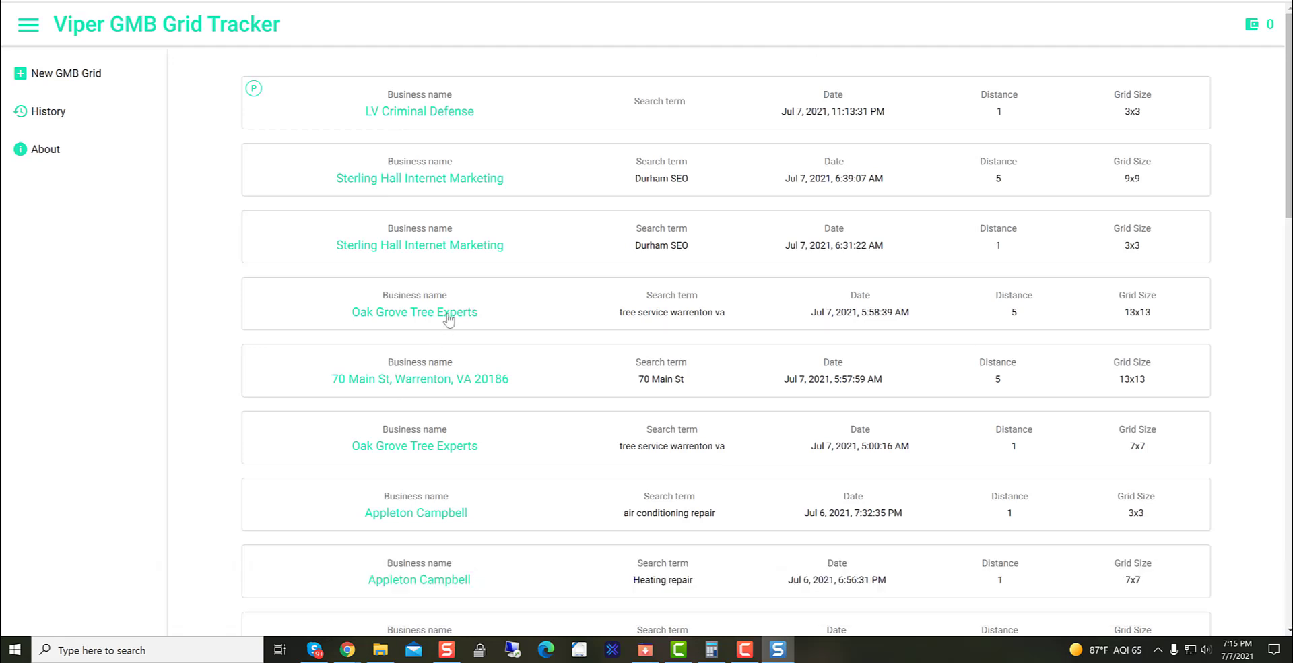
Open and scroll through the Oak Grove Tree Experts 7x7 report.
left_click(405, 454)
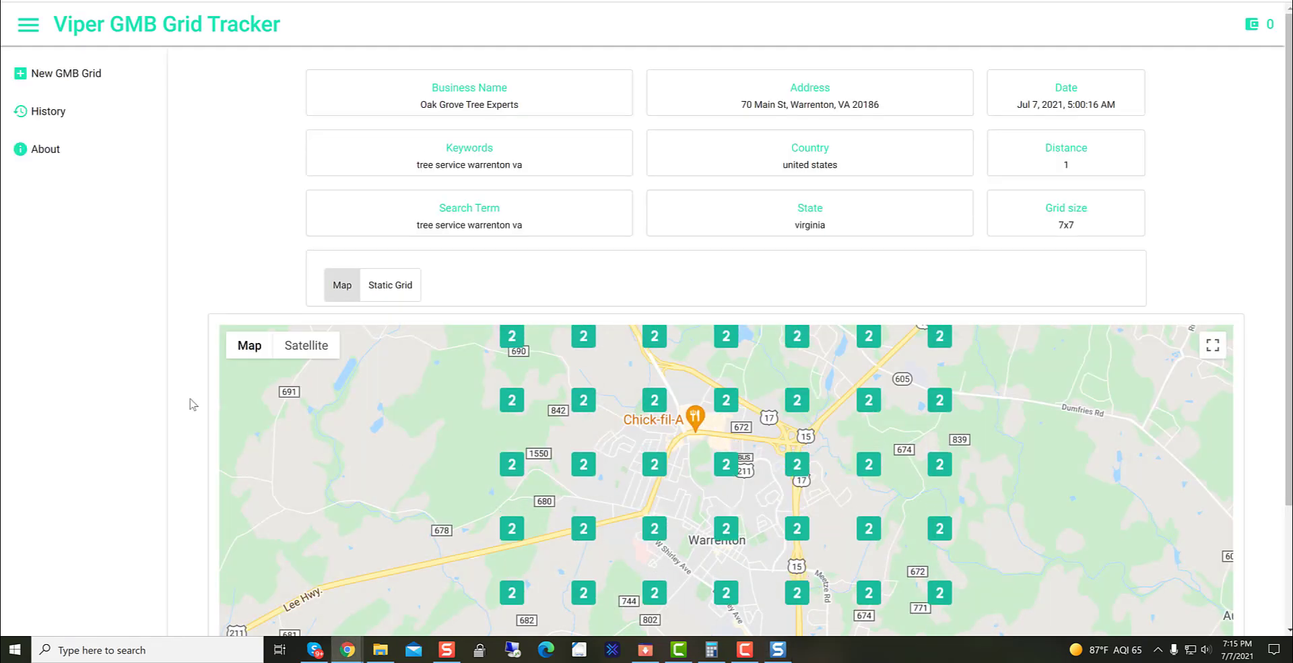
scroll(384, 384, "down", 2)
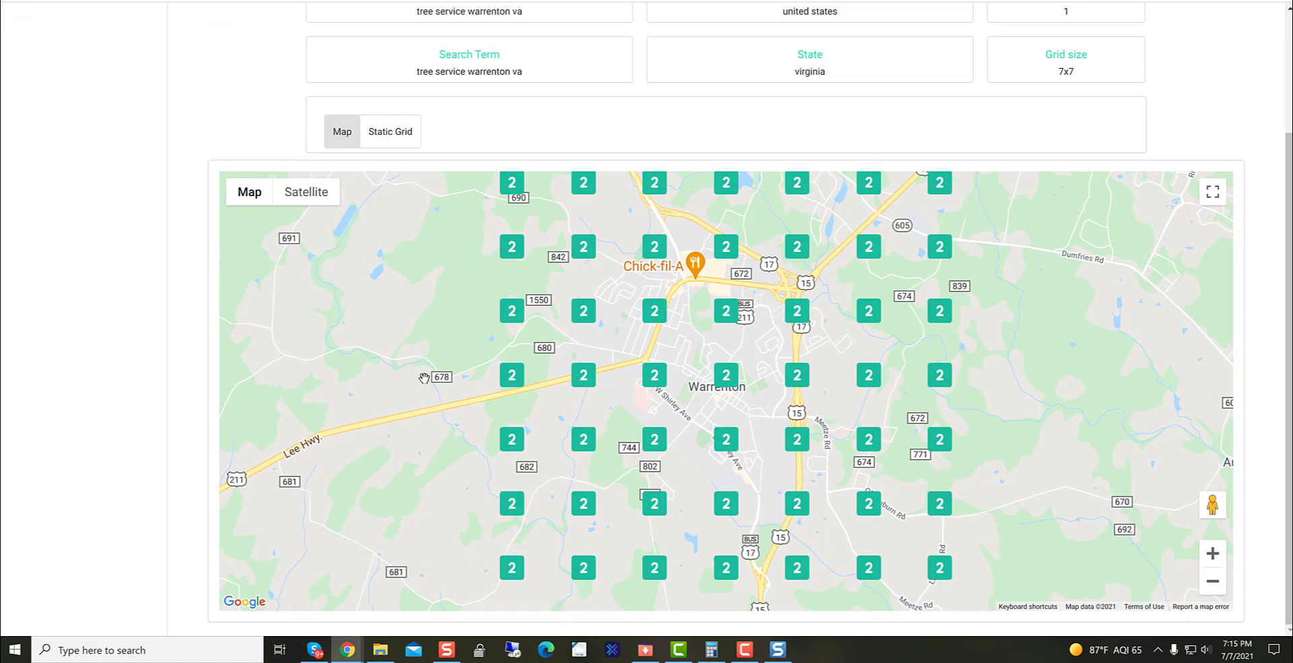
scroll(420, 371, "down", 3)
scroll(423, 402, "up", 1)
scroll(423, 402, "up", 1)
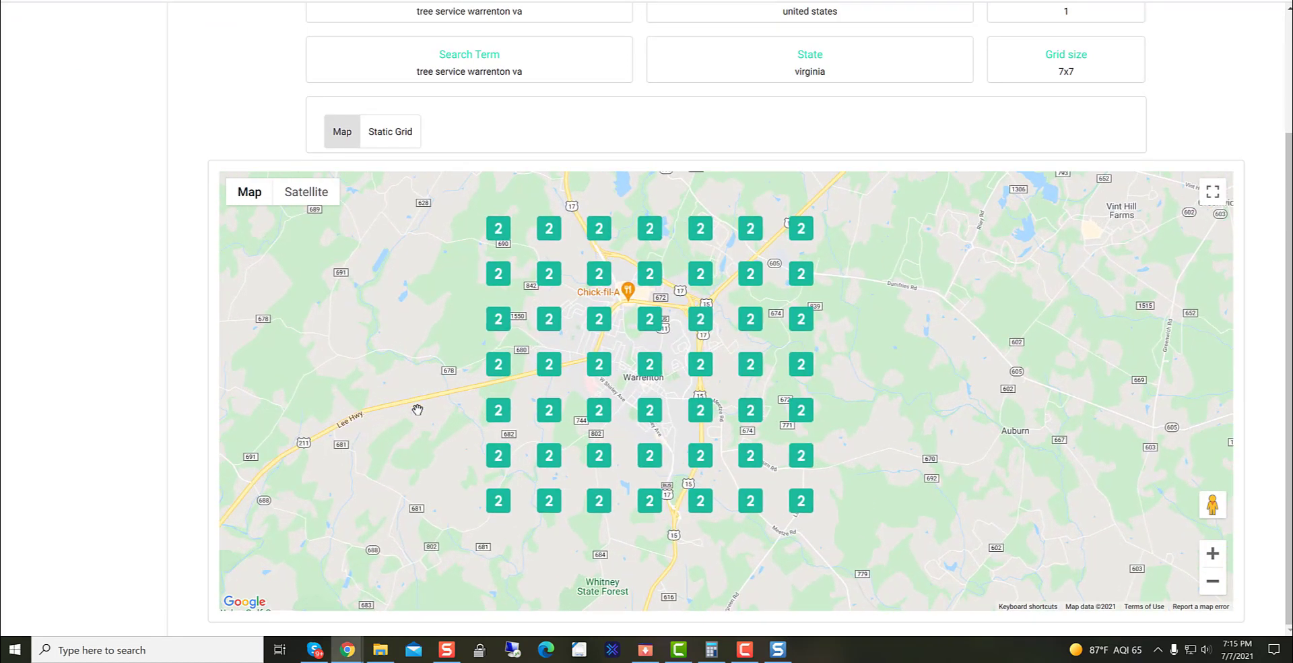
scroll(220, 137, "up", 3)
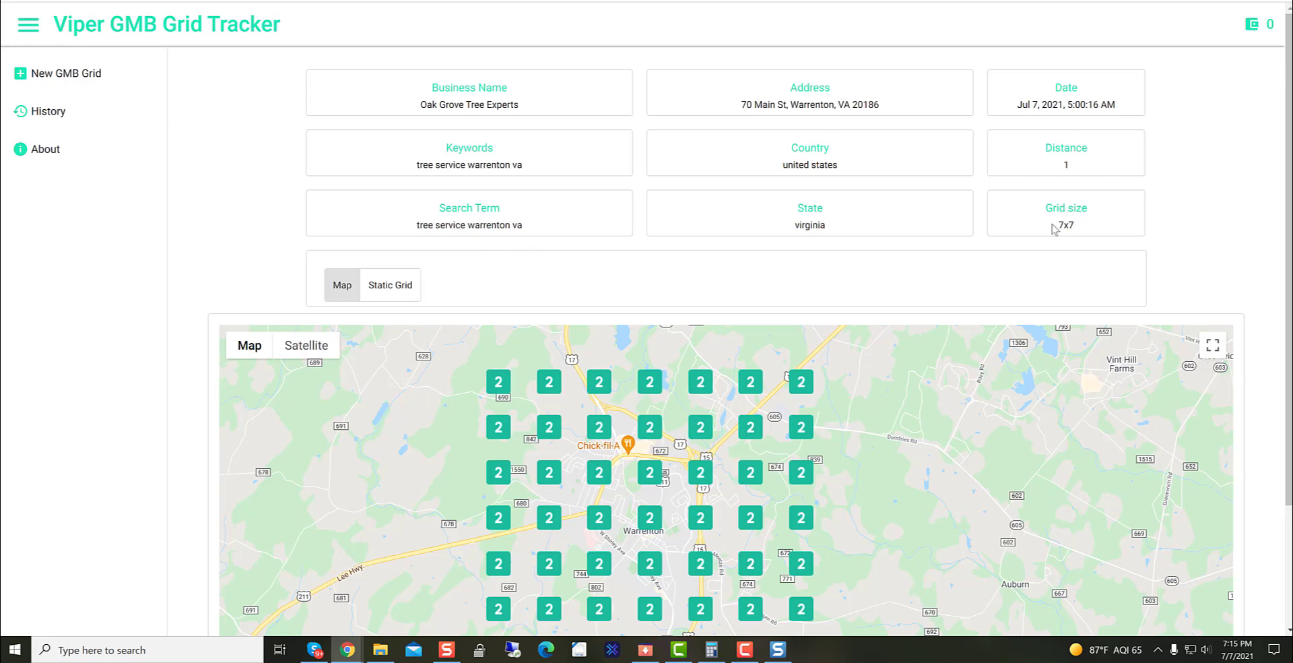
Browse the Appleton Campbell air conditioning repair report, then open the LV Criminal Defense report.
left_click(40, 112)
scroll(462, 415, "down", 3)
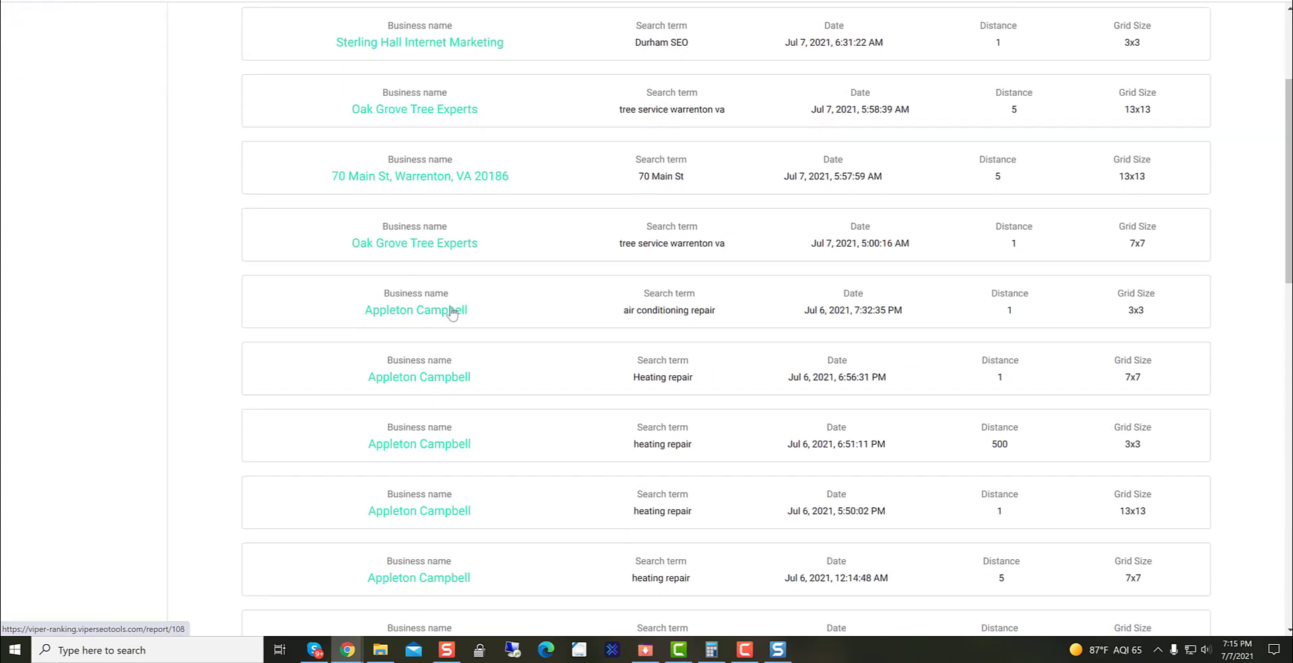
left_click(451, 311)
scroll(191, 401, "down", 3)
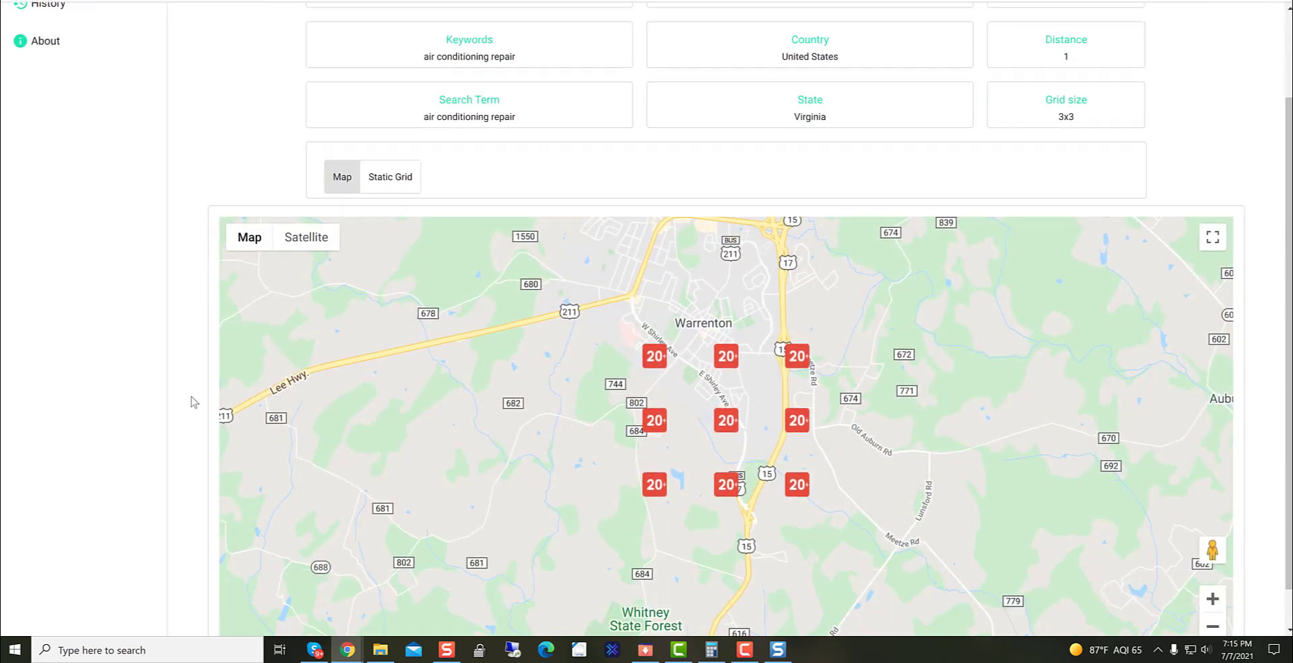
scroll(627, 423, "up", 1)
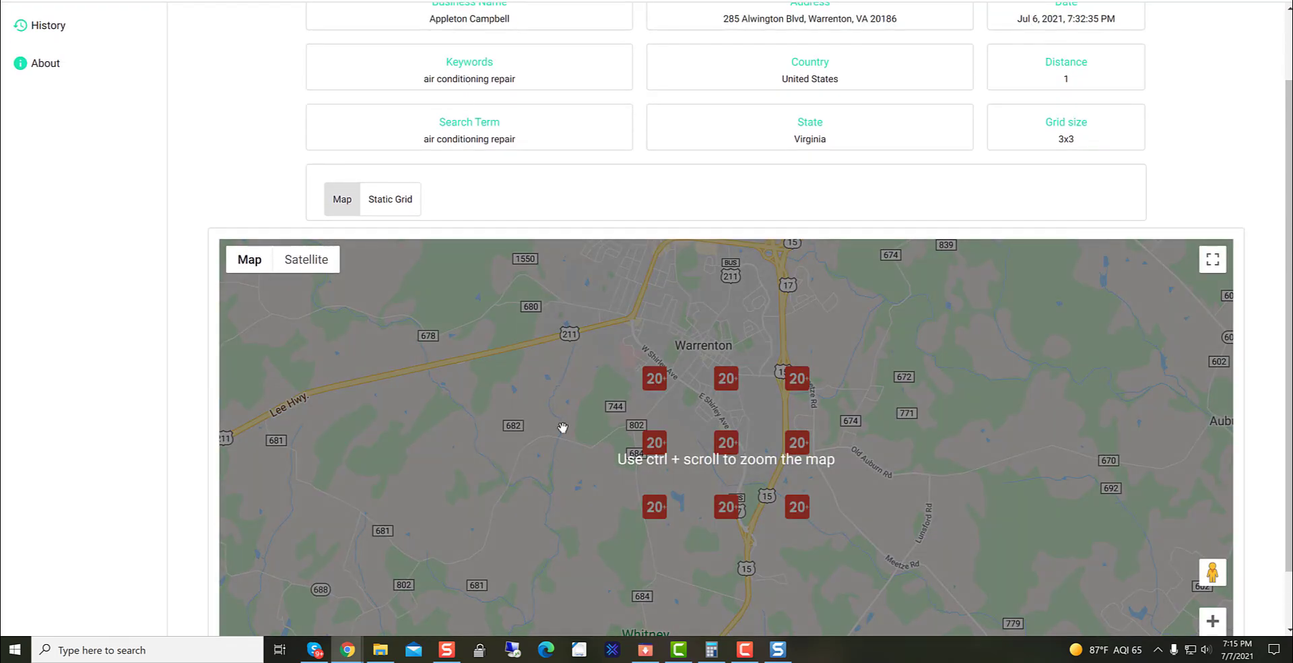
scroll(282, 121, "up", 2)
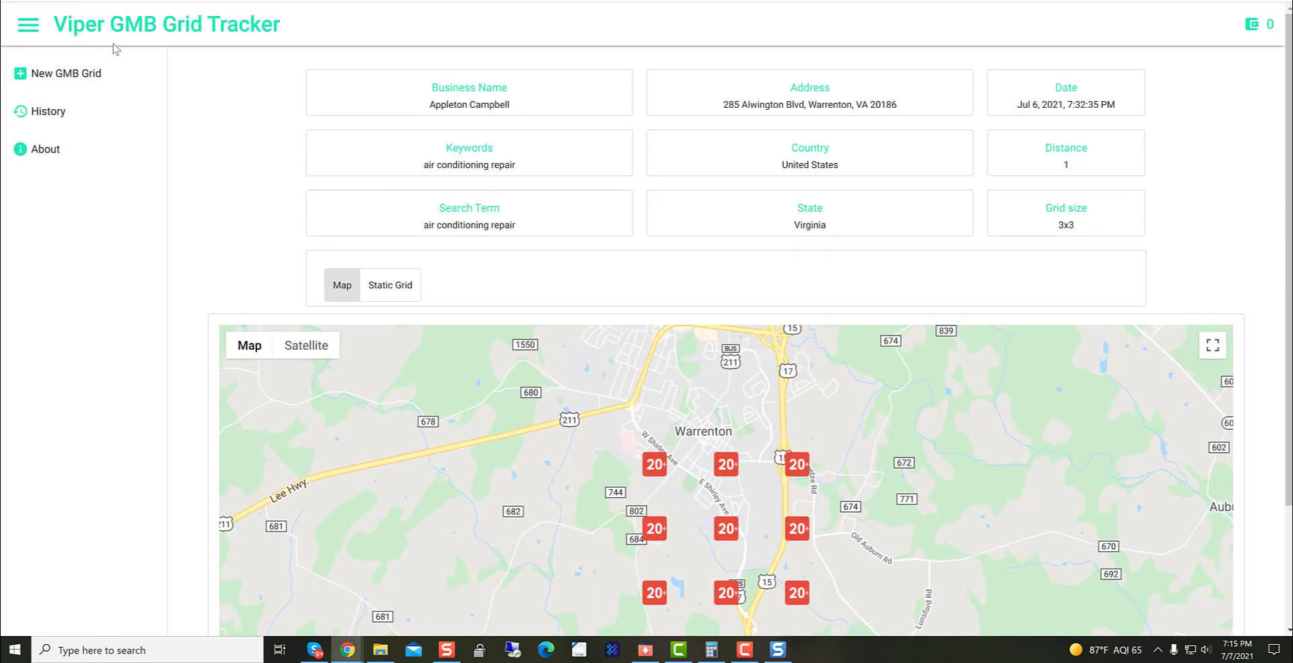
left_click(48, 113)
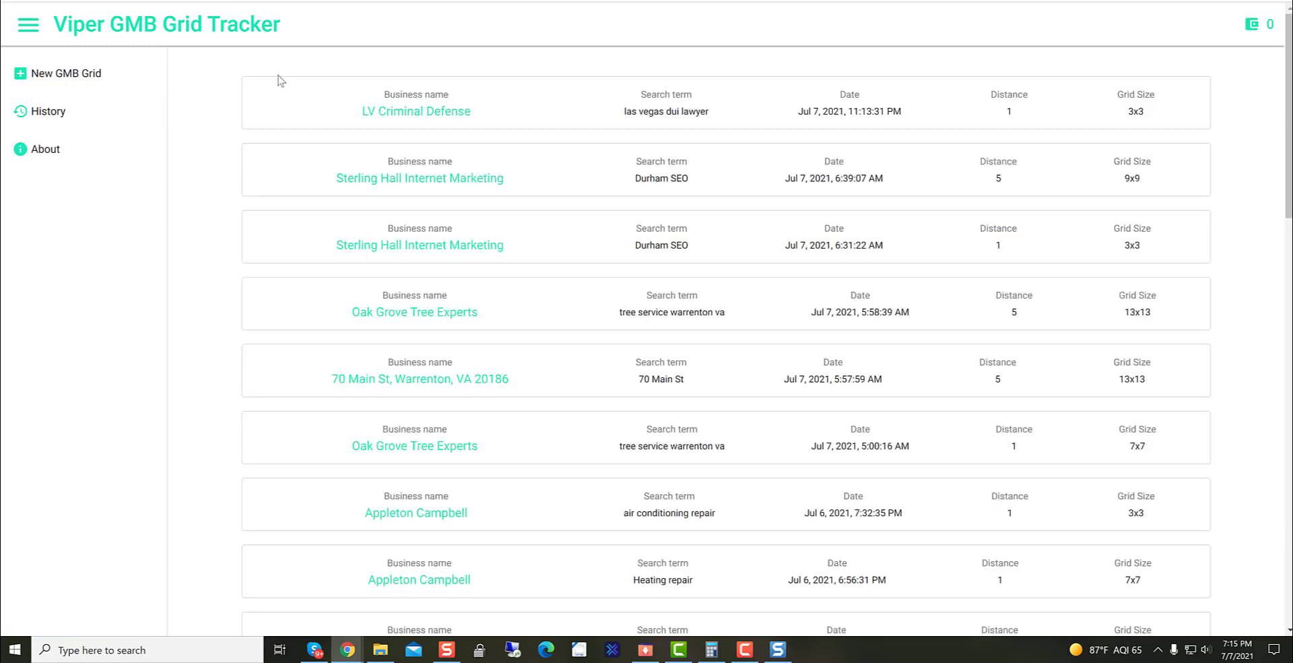
left_click(394, 122)
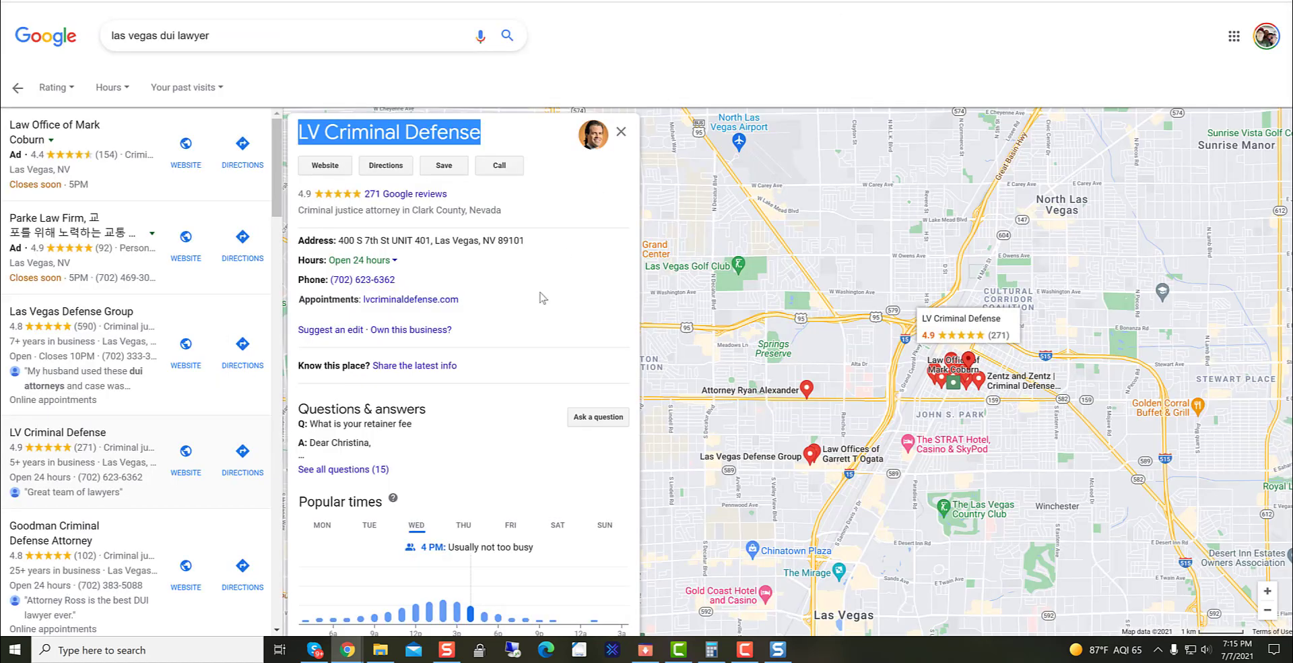
Zoom and pan the LV Criminal Defense ranking map around the red 20+ marker.
left_click(538, 297)
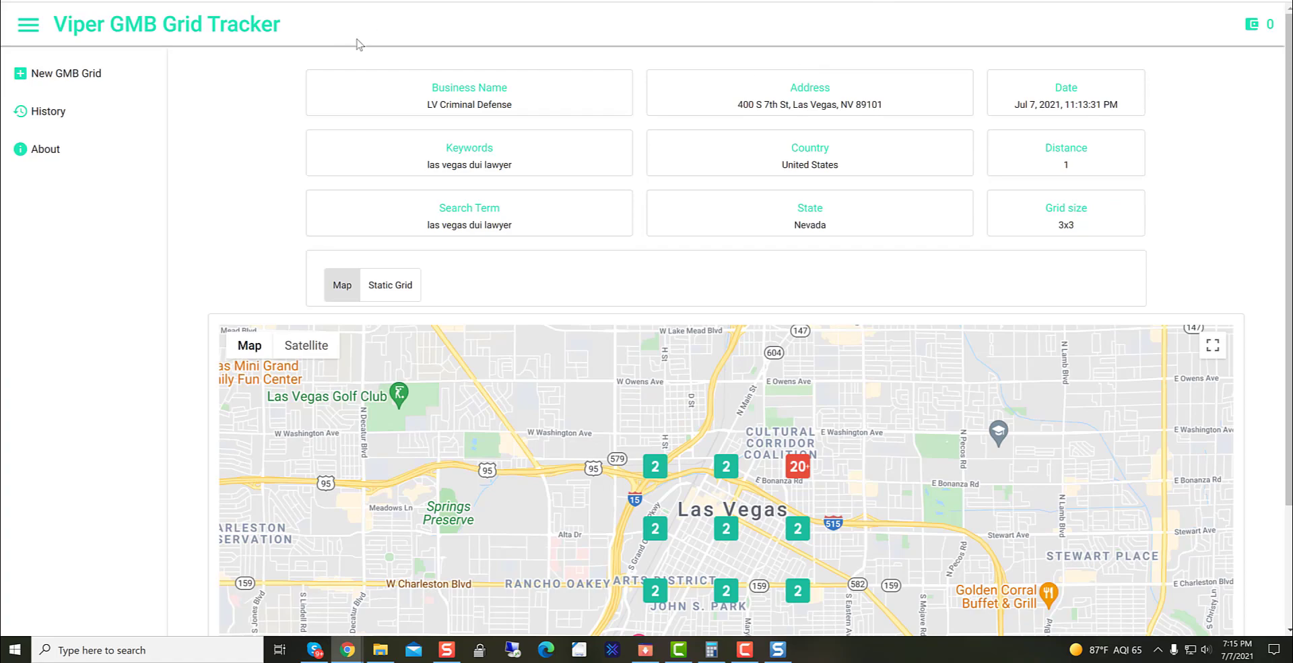
scroll(485, 377, "down", 2)
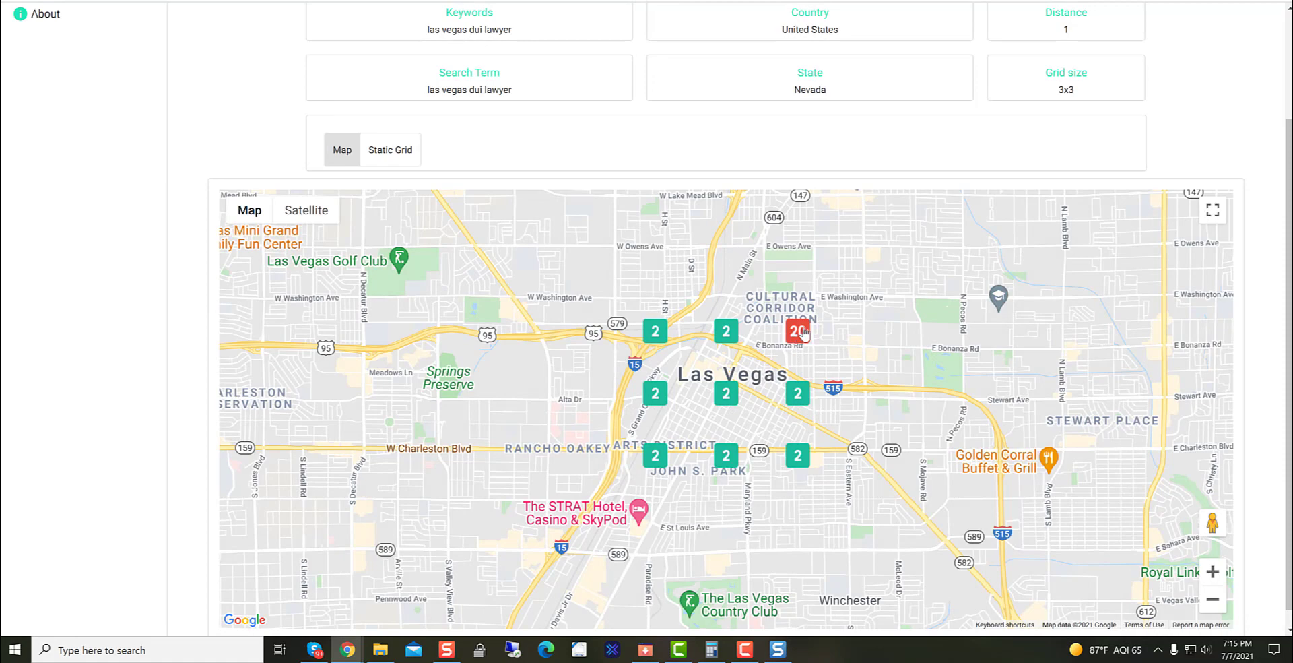
scroll(800, 333, "up", 2)
scroll(787, 386, "up", 2)
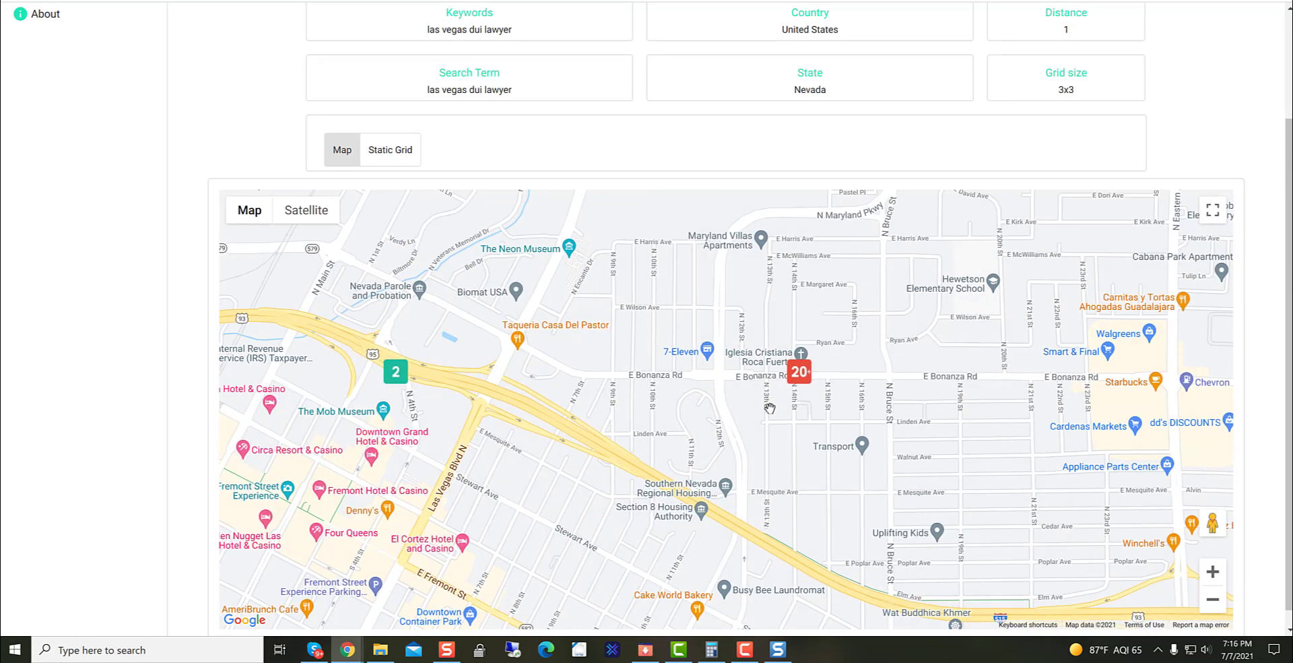
left_click_drag(799, 438, 759, 344)
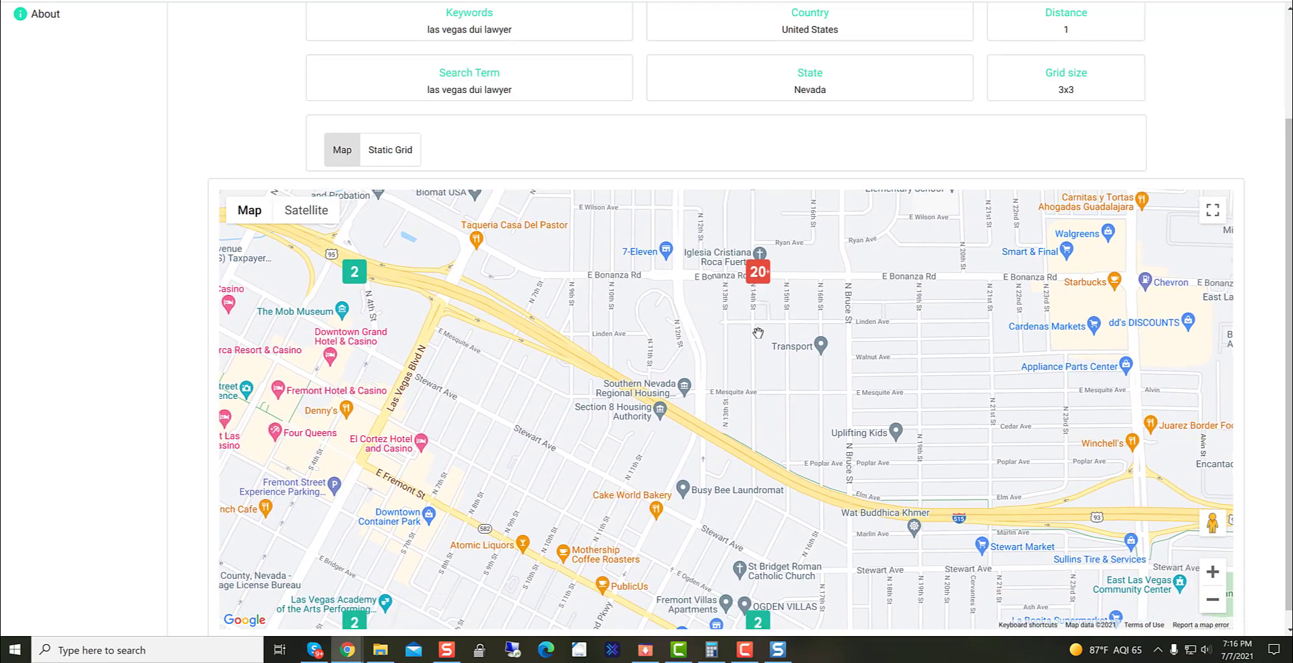
scroll(762, 351, "down", 3)
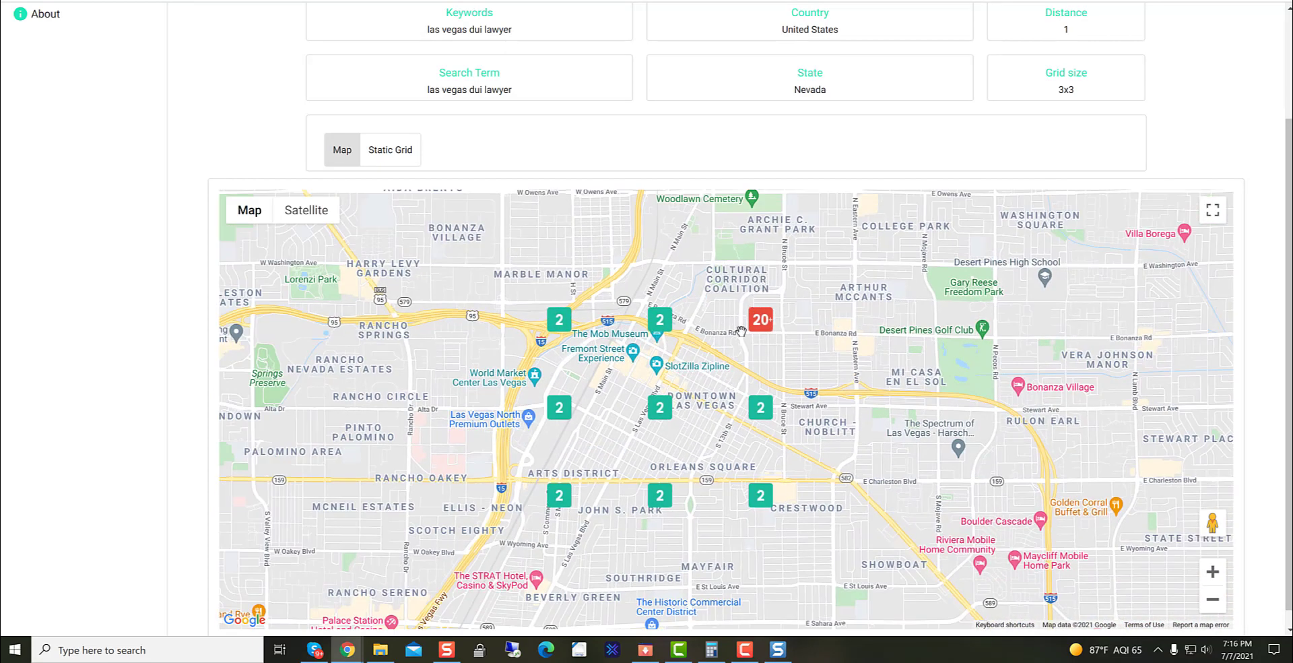
scroll(738, 344, "up", 2)
Show the rankings as a static 3x3 grid, then switch back to the map view.
left_click(401, 297)
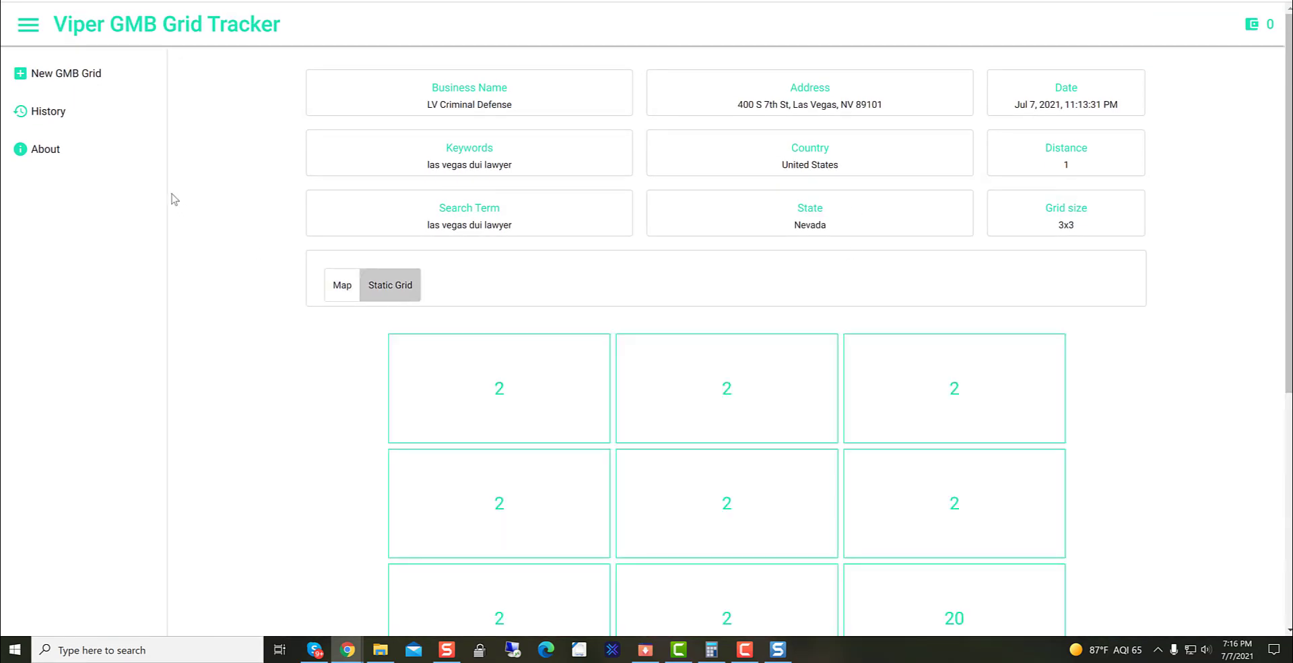
scroll(202, 283, "down", 3)
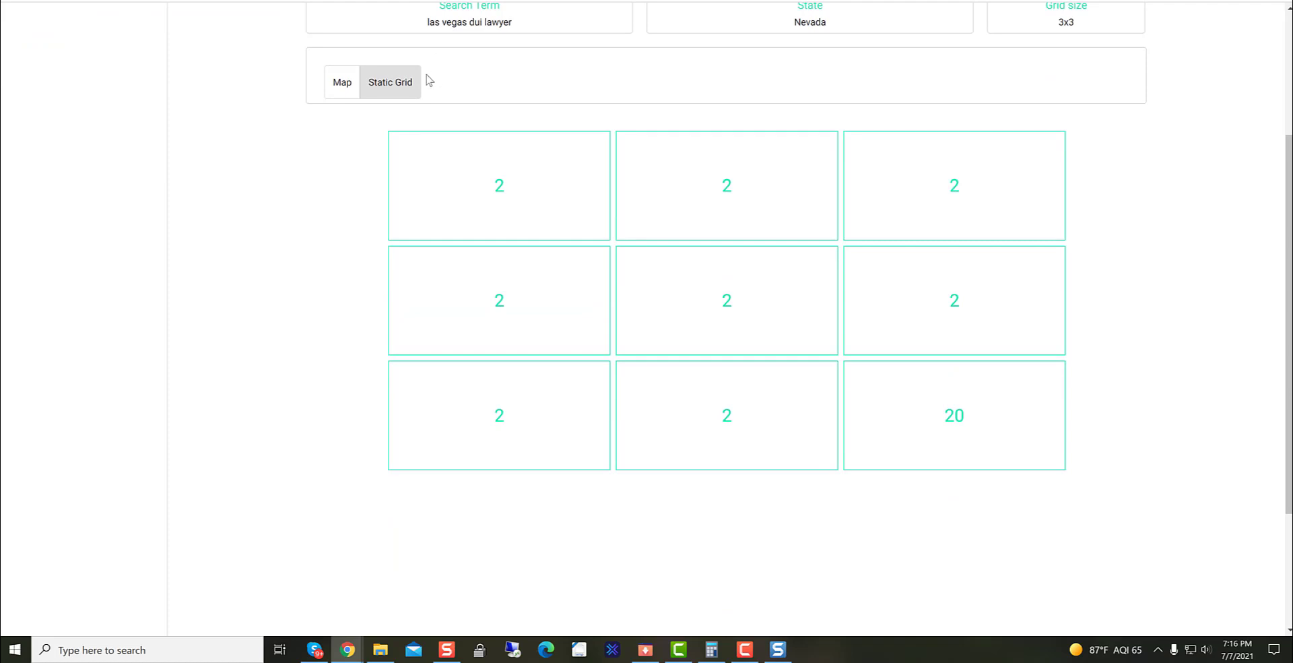
left_click(345, 88)
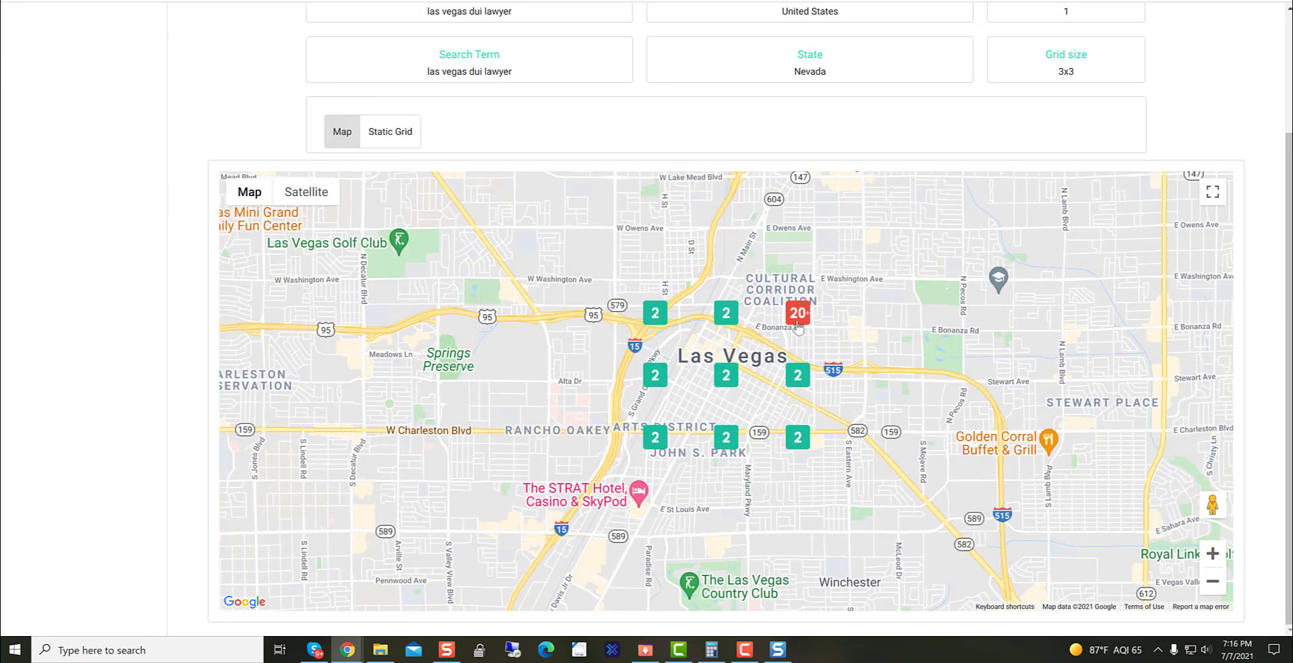
scroll(182, 197, "up", 2)
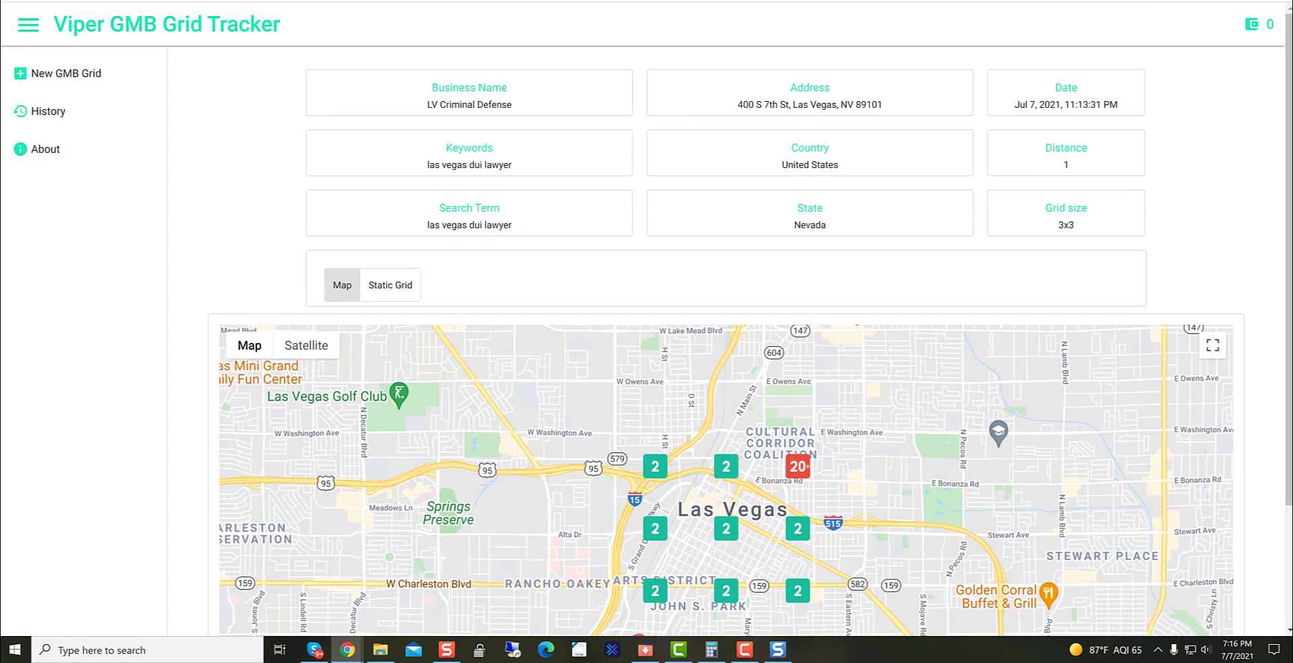
Start a new grid and paste LV Criminal Defense as the business name.
left_click(110, 85)
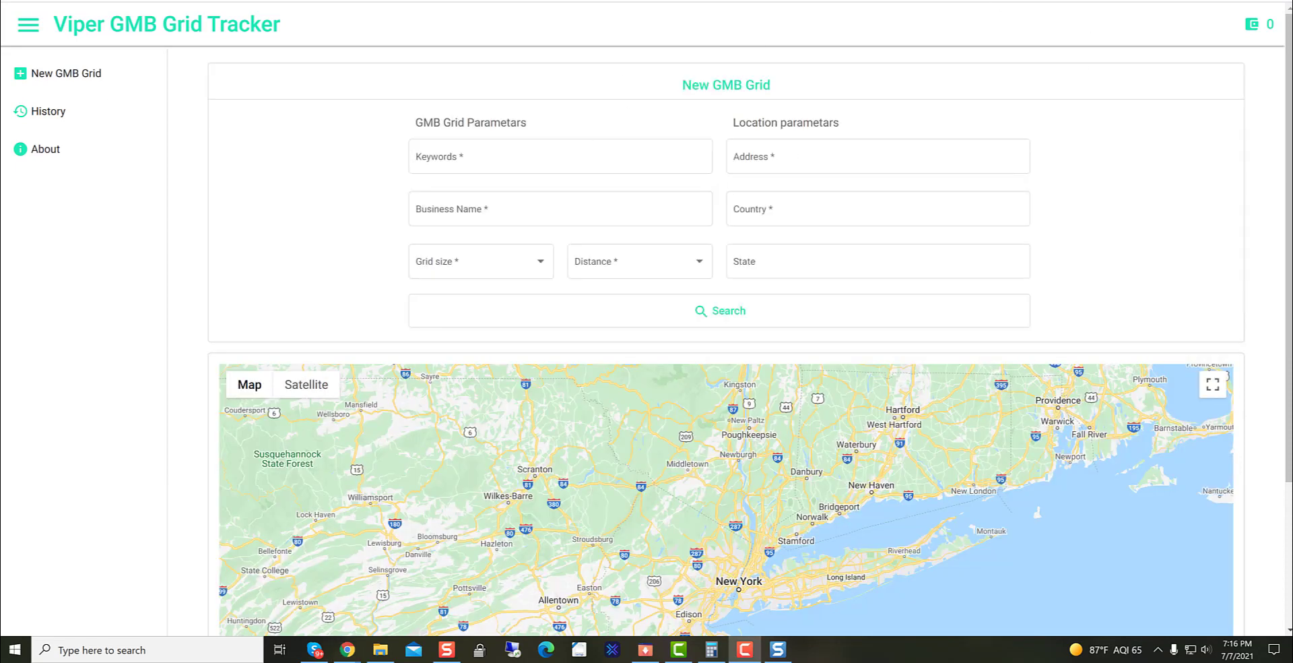
key("alt+Tab")
left_click_drag(480, 125, 299, 132)
right_click(300, 129)
left_click(327, 136)
key("alt+Tab")
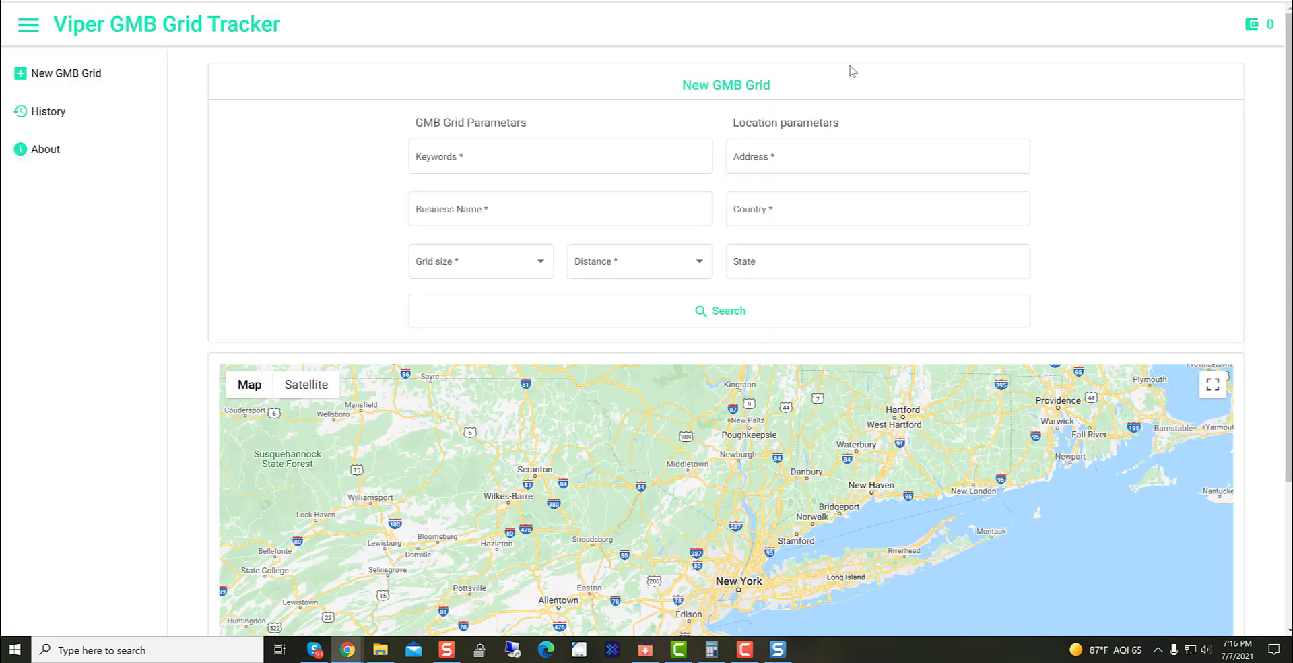
left_click(480, 205)
key("ctrl+v")
Copy the Google query 'las vegas dui lawyer' into the Keywords field.
left_click(474, 154)
key("alt+Tab")
left_click(242, 34)
left_click_drag(243, 34, 114, 38)
right_click(119, 41)
left_click(151, 89)
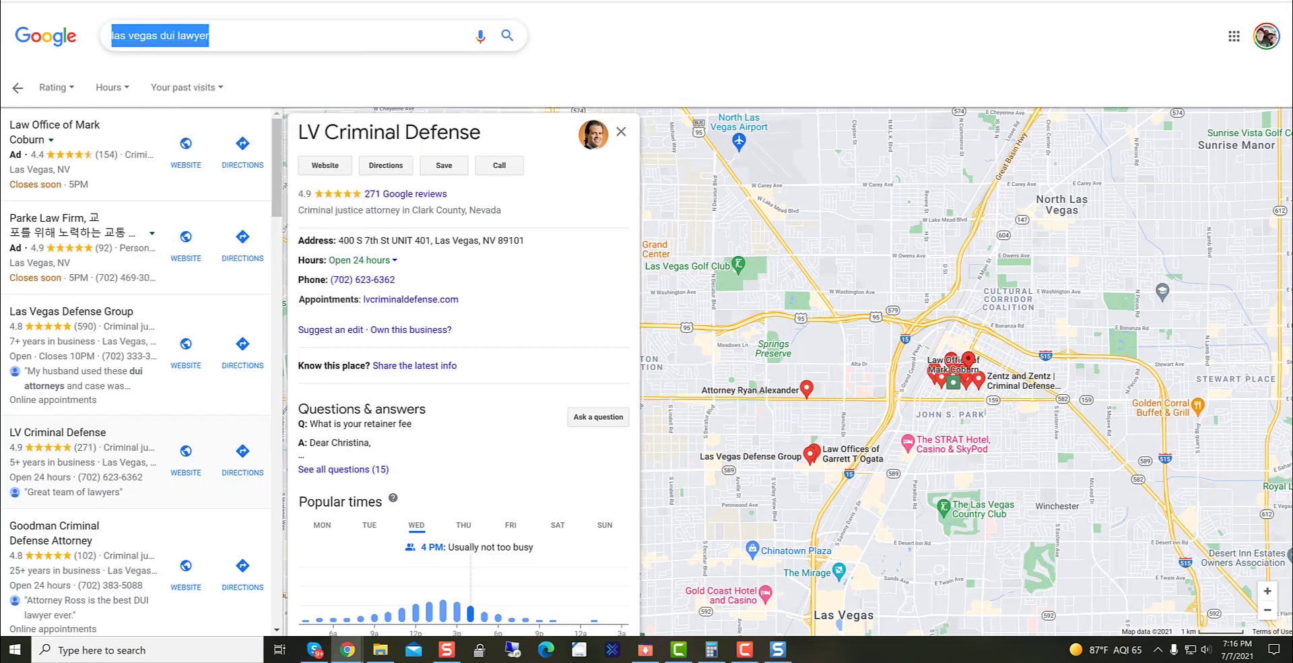
key("alt+Tab")
left_click(557, 154)
key("ctrl+v")
Set Country United States, State Nevada, a 7x7 grid size and 5 km distance.
left_click(758, 206)
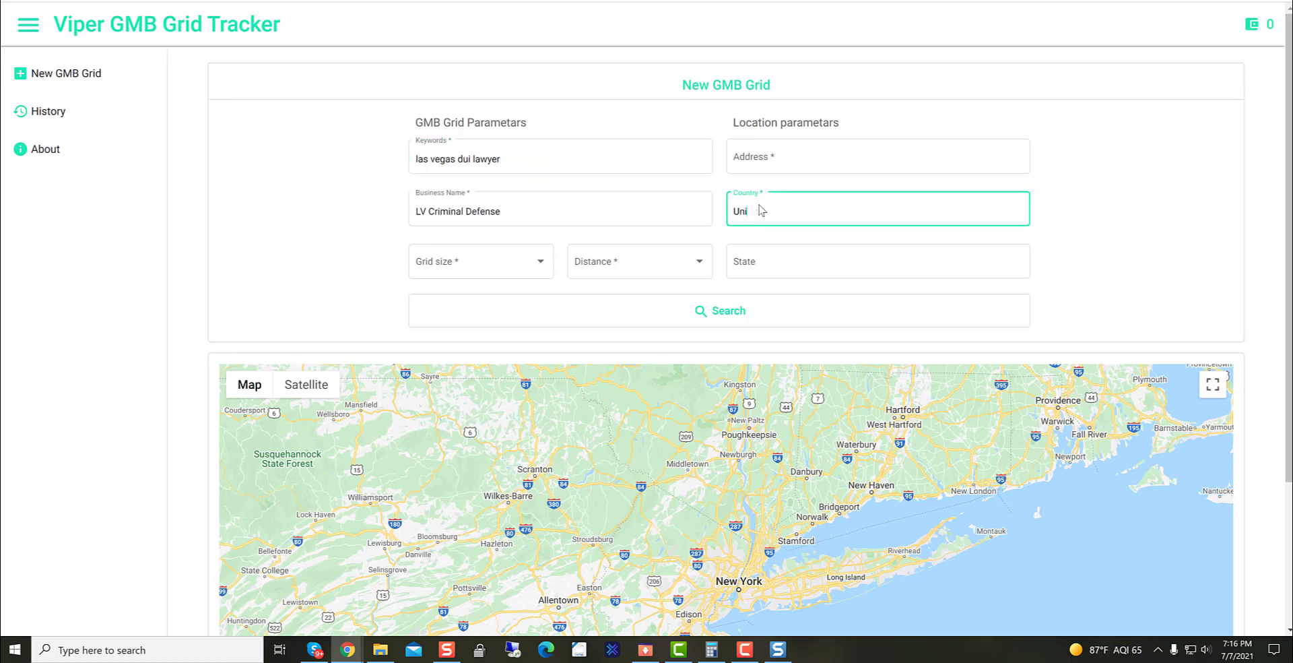
left_click(791, 274)
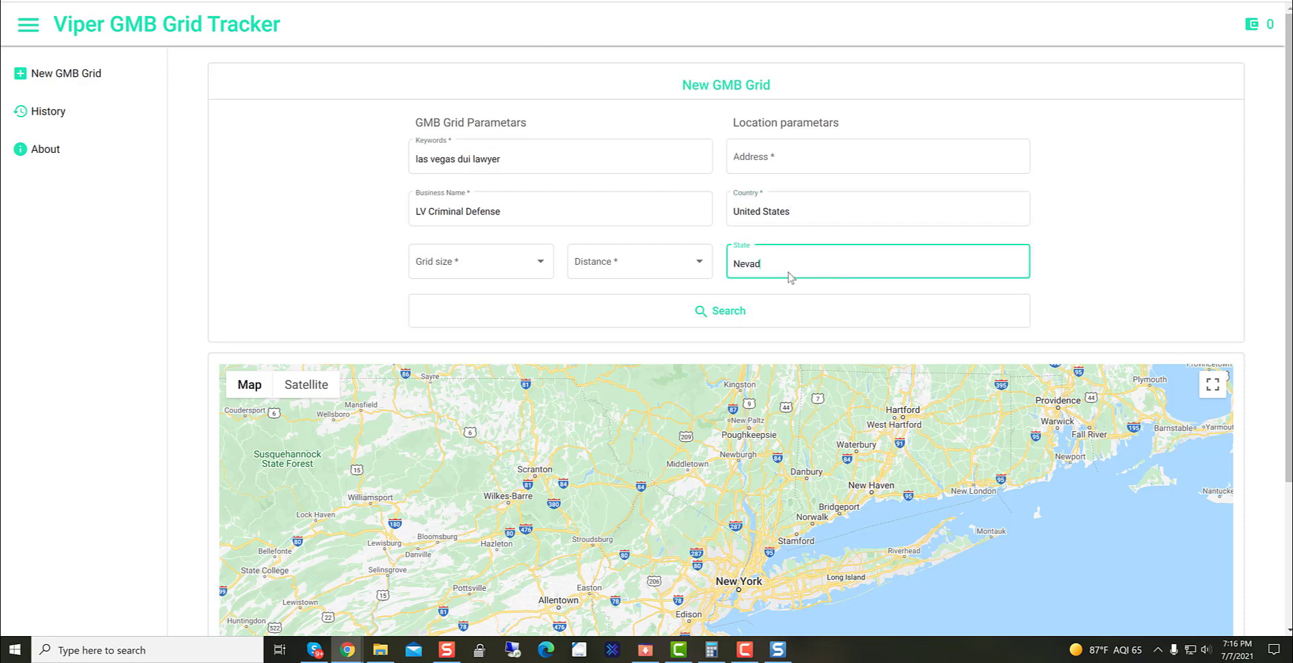
left_click(641, 269)
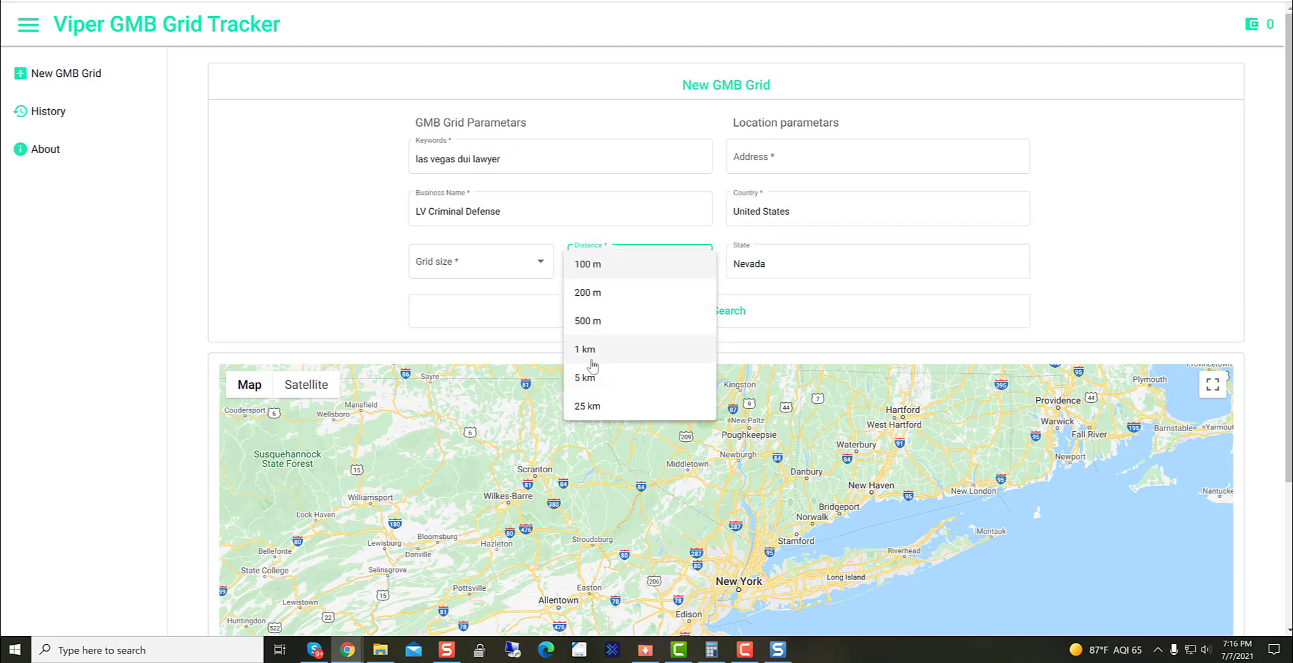
left_click(594, 360)
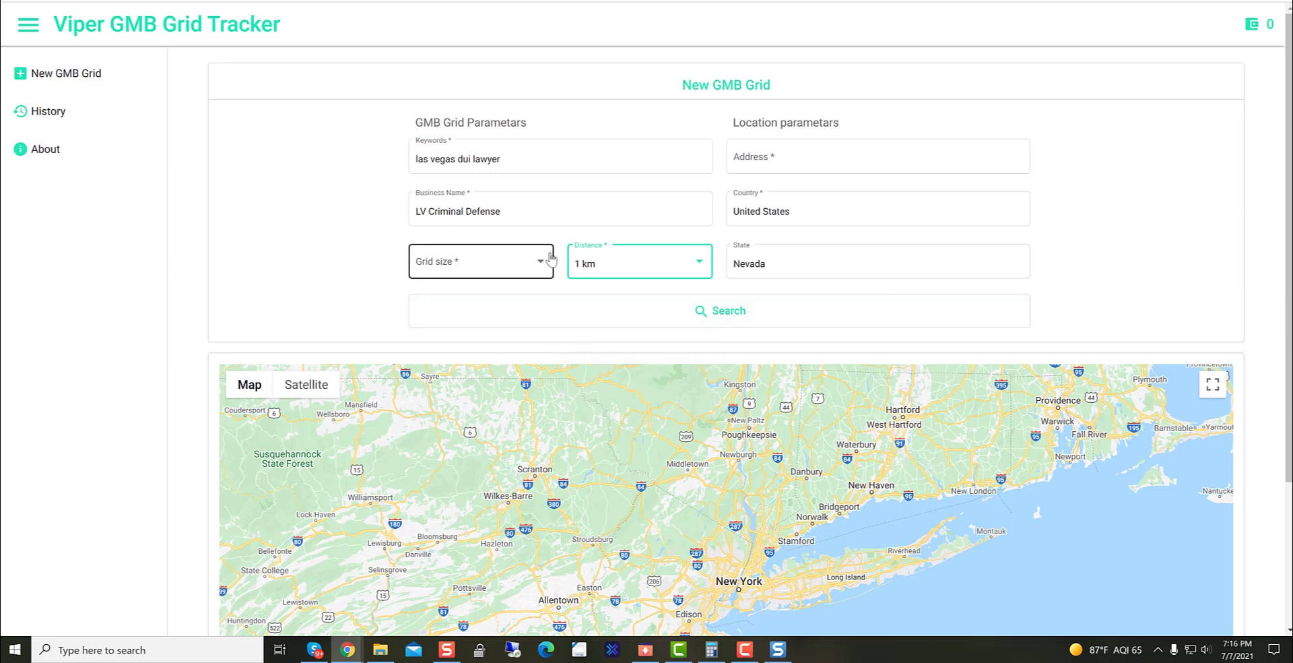
left_click(540, 261)
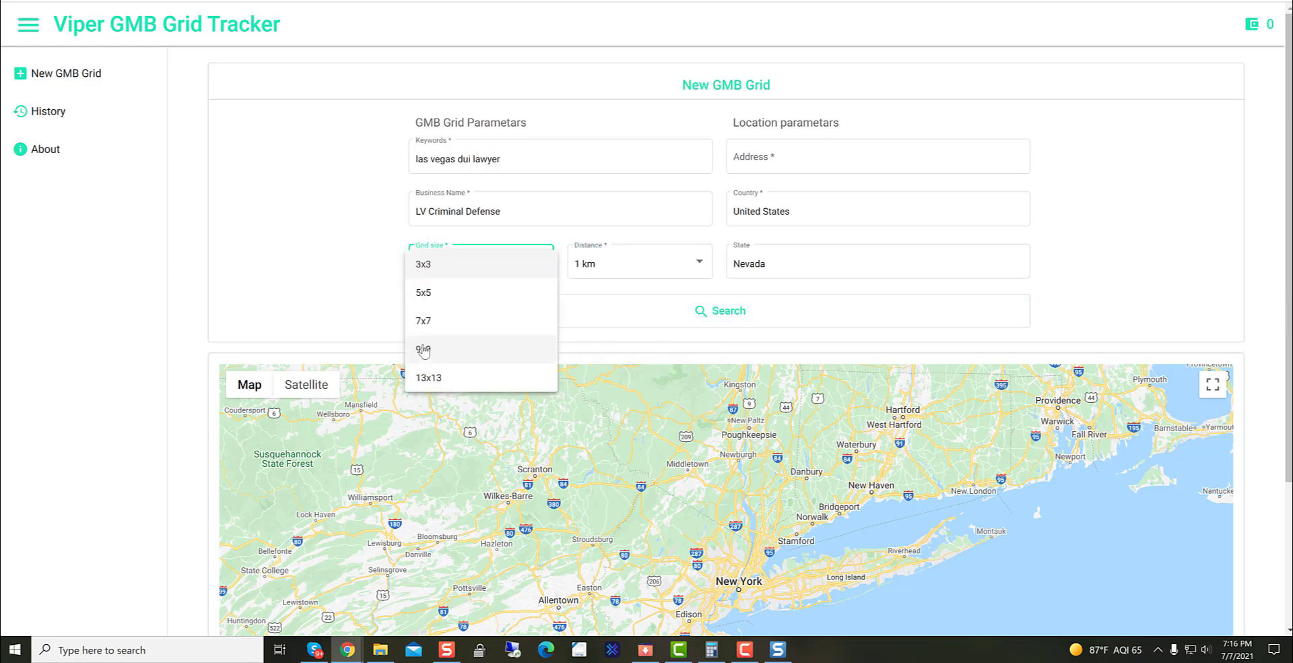
left_click(421, 321)
left_click(591, 276)
left_click(587, 291)
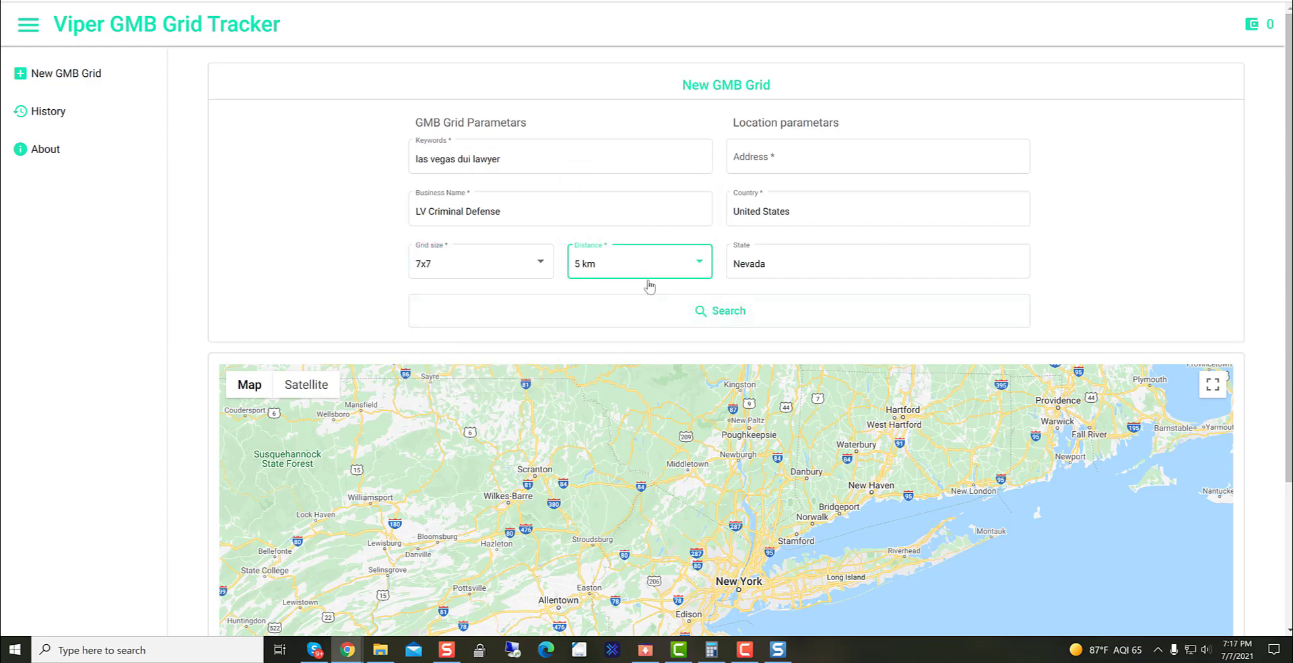
left_click(803, 156)
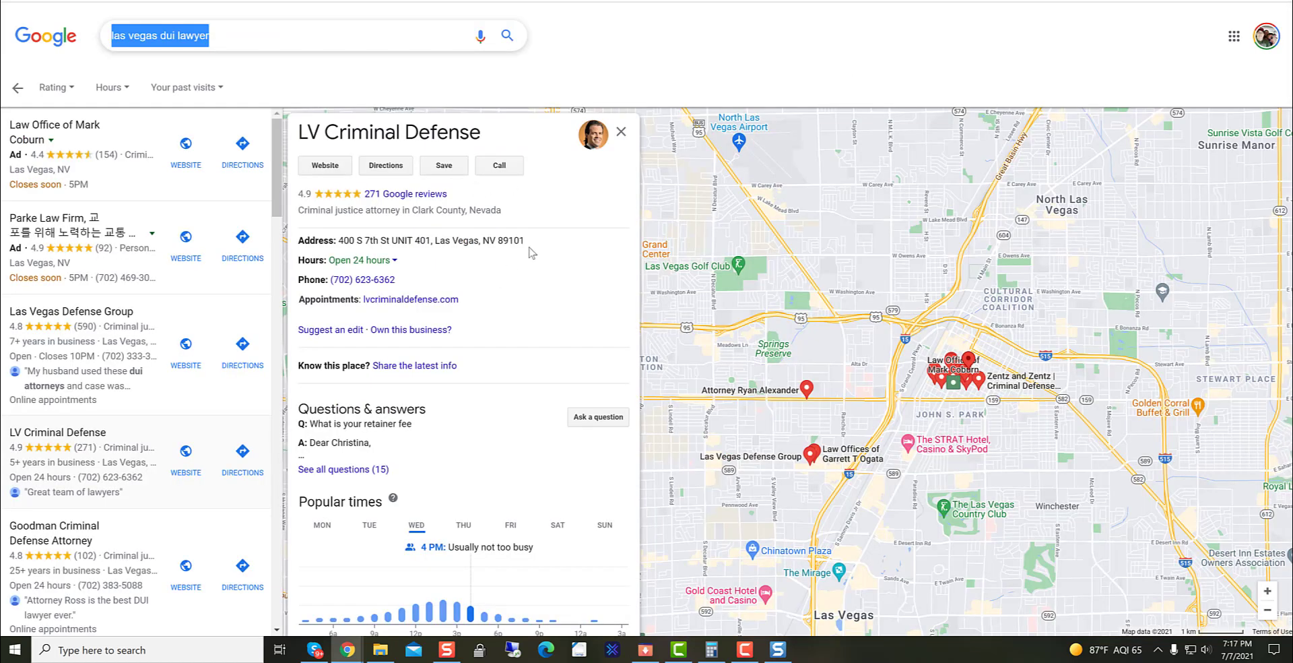
left_click_drag(526, 241, 344, 241)
left_click(338, 241)
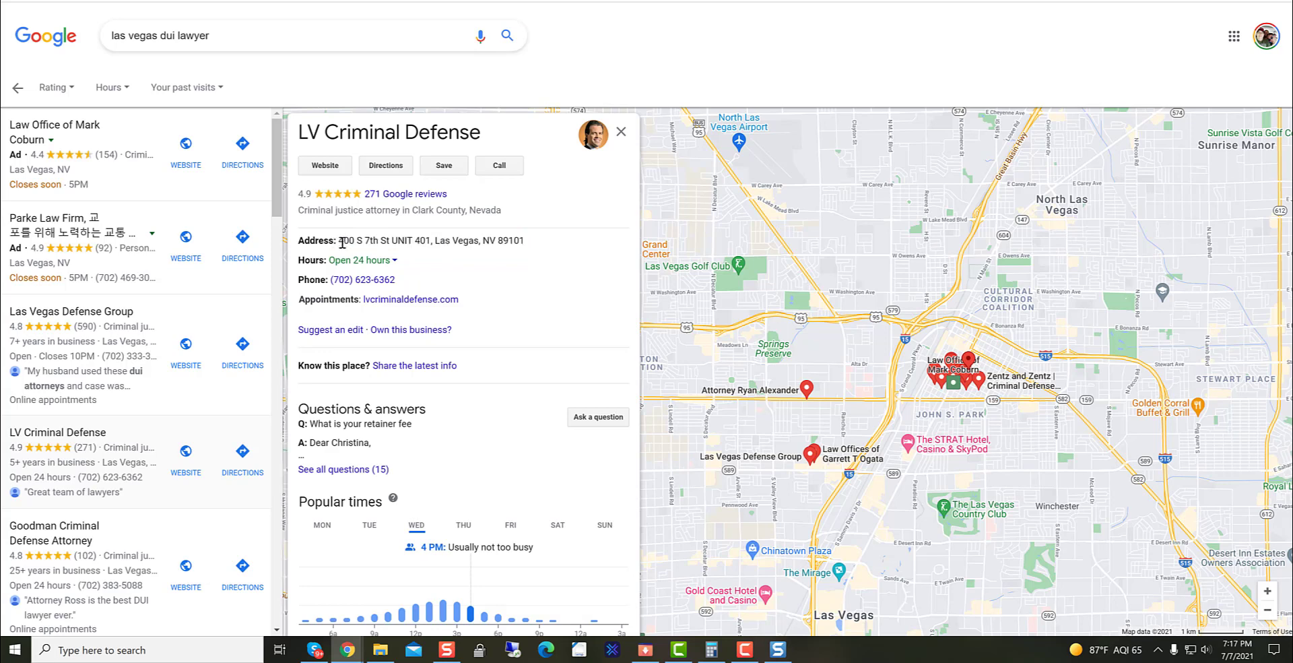
mouse_move(343, 242)
left_mouse_down()
mouse_move(526, 242)
mouse_move(339, 237)
left_mouse_up()
left_click(521, 240)
right_click(347, 243)
left_click(377, 249)
key("ctrl+Tab")
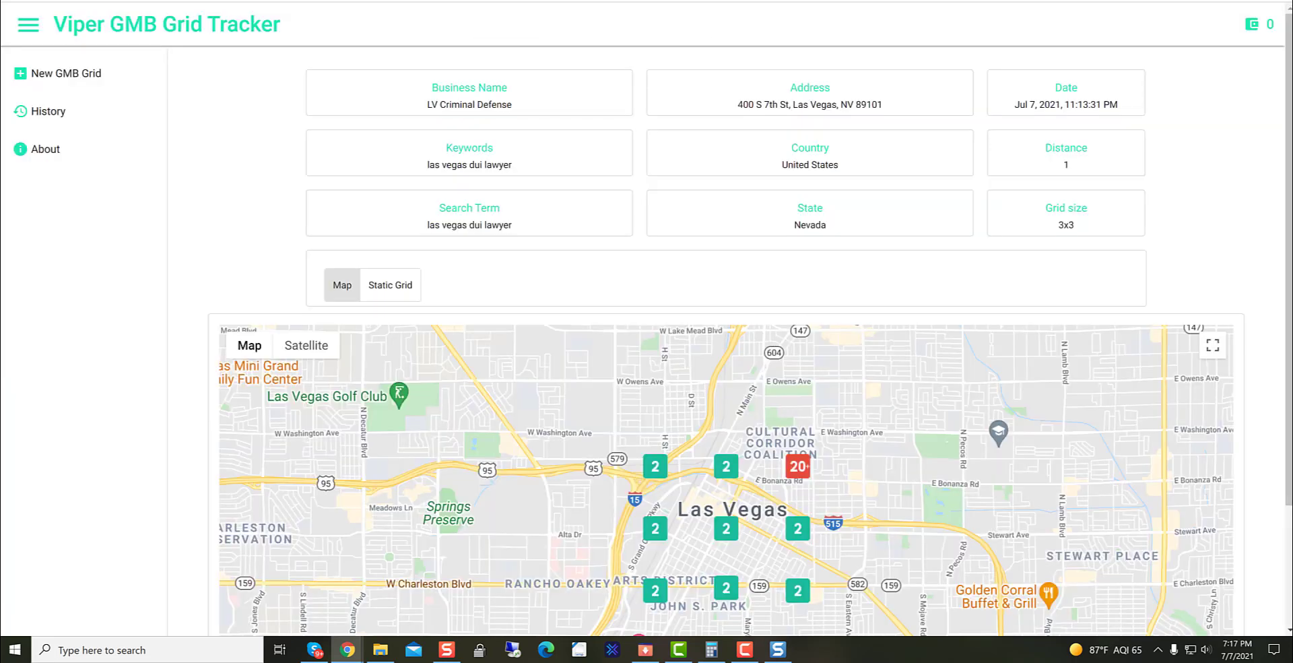
key("alt+Left")
key("ctrl+v")
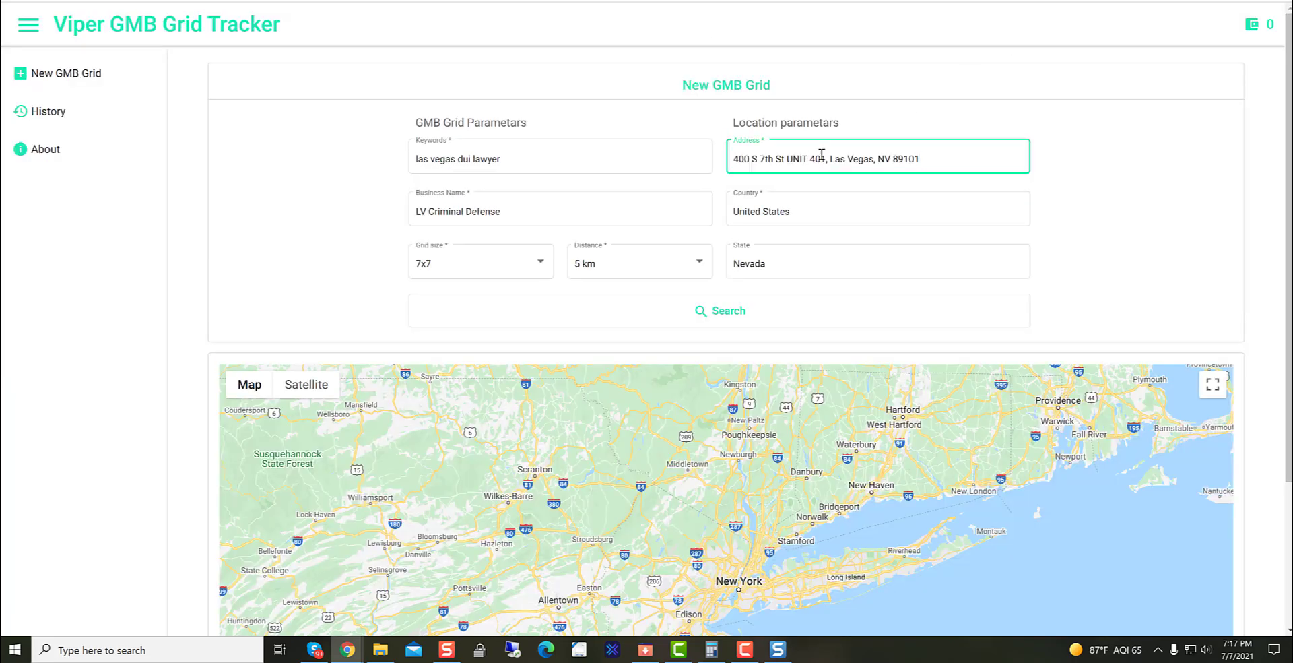
left_click_drag(824, 159, 787, 170)
key("BackSpace")
key("BackSpace")
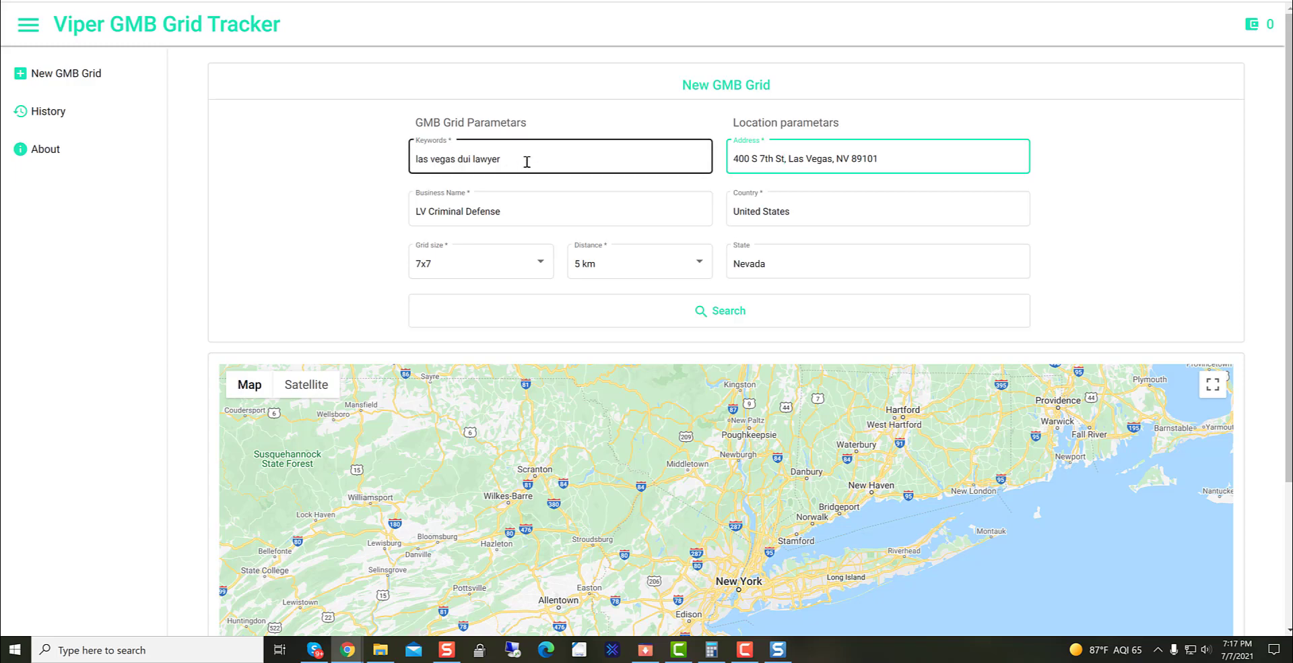
Submit the 7x7, 5 km grid search, dismiss the notice, and open History.
scroll(346, 260, "down", 3)
scroll(408, 458, "up", 3)
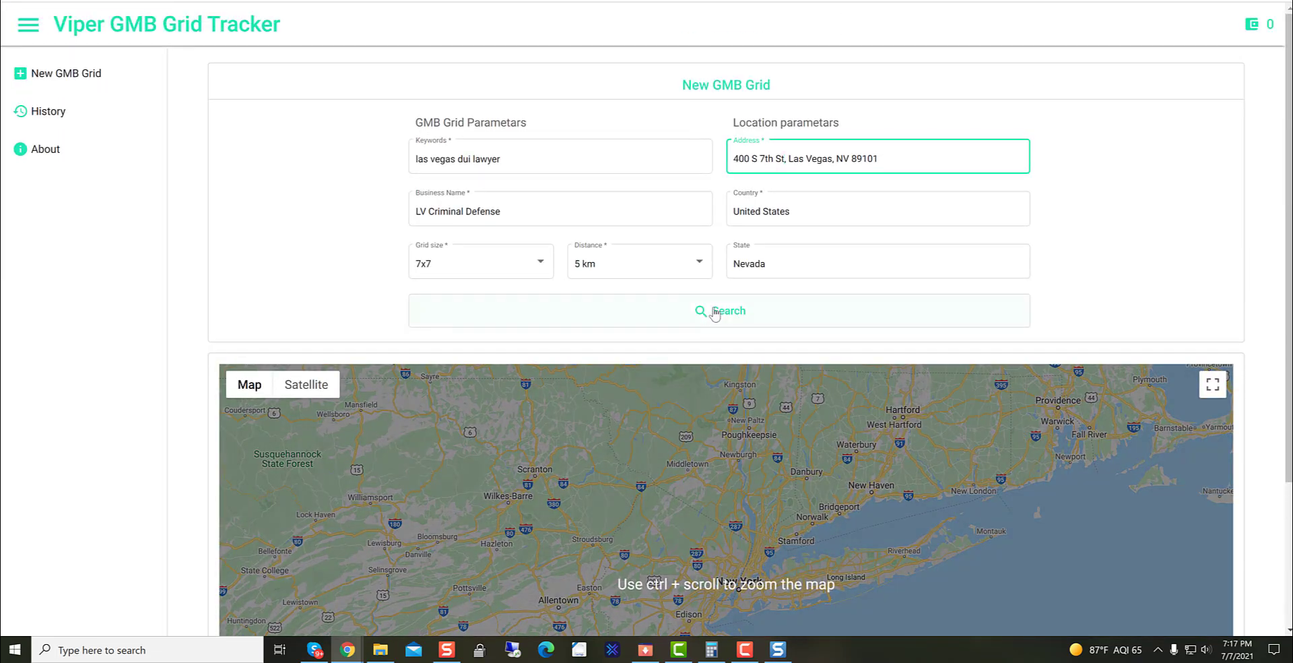
left_click(705, 307)
scroll(697, 317, "down", 3)
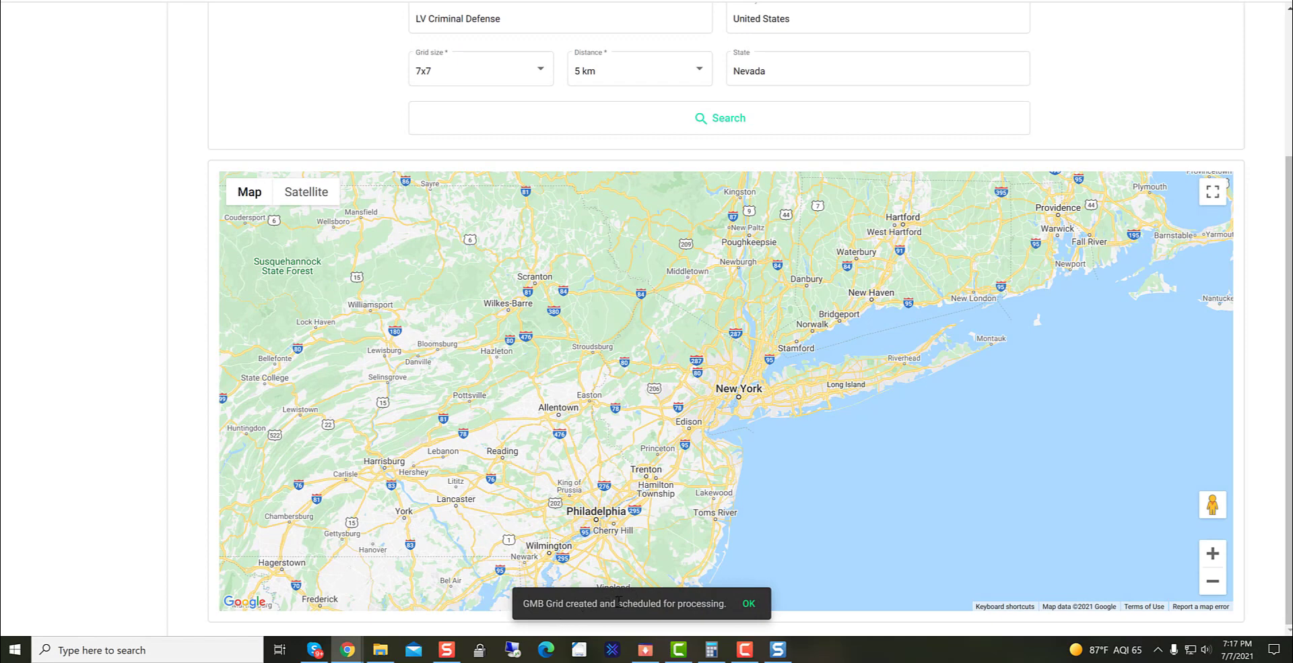
left_click(746, 603)
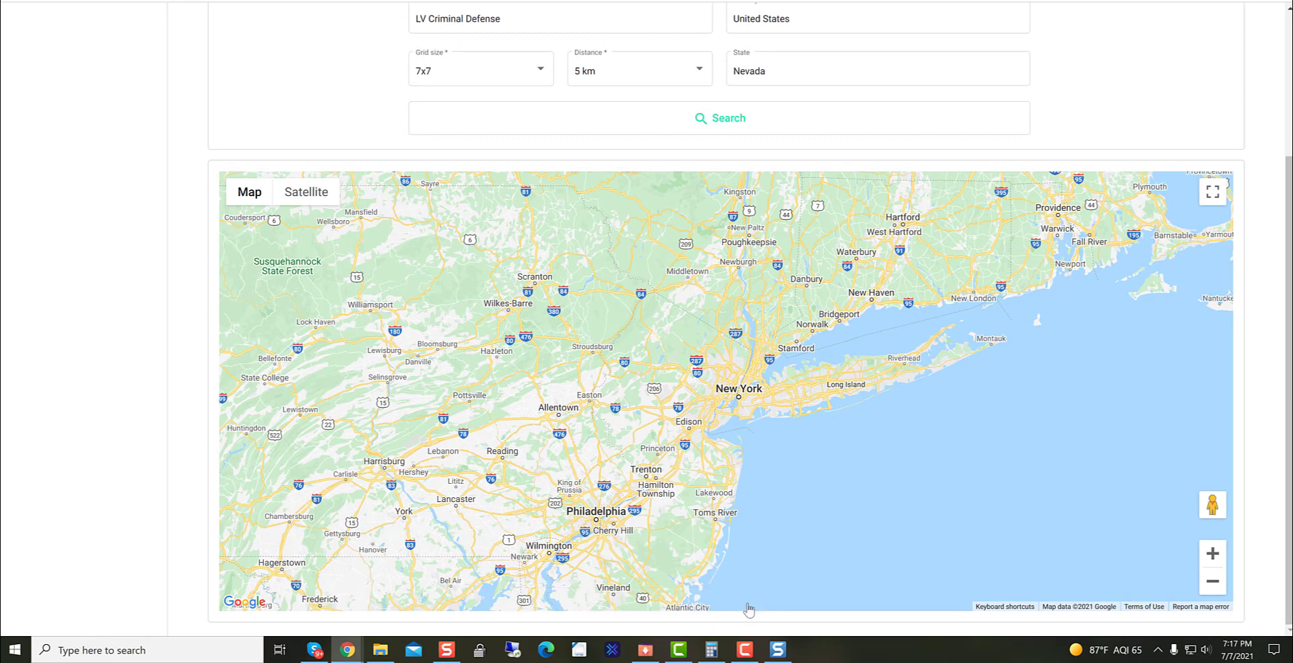
scroll(340, 246, "up", 3)
left_click(62, 115)
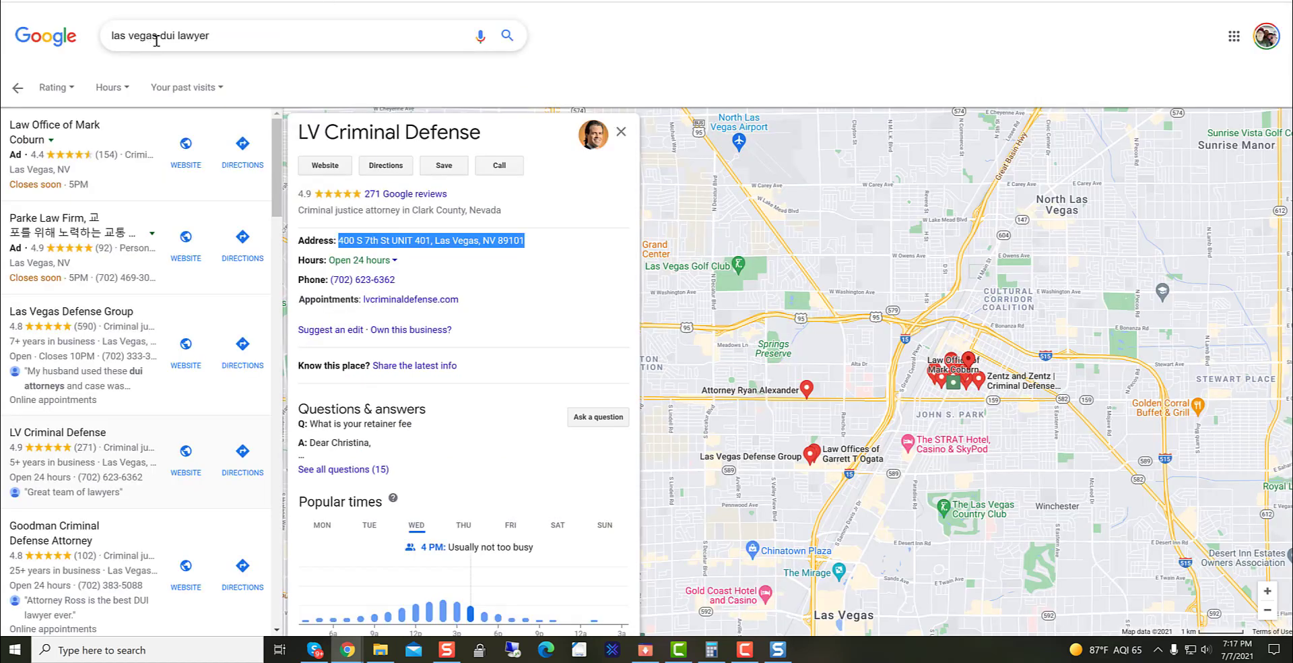
Change the Google search to 'los angeles dui lawyer'.
left_click_drag(157, 40, 104, 48)
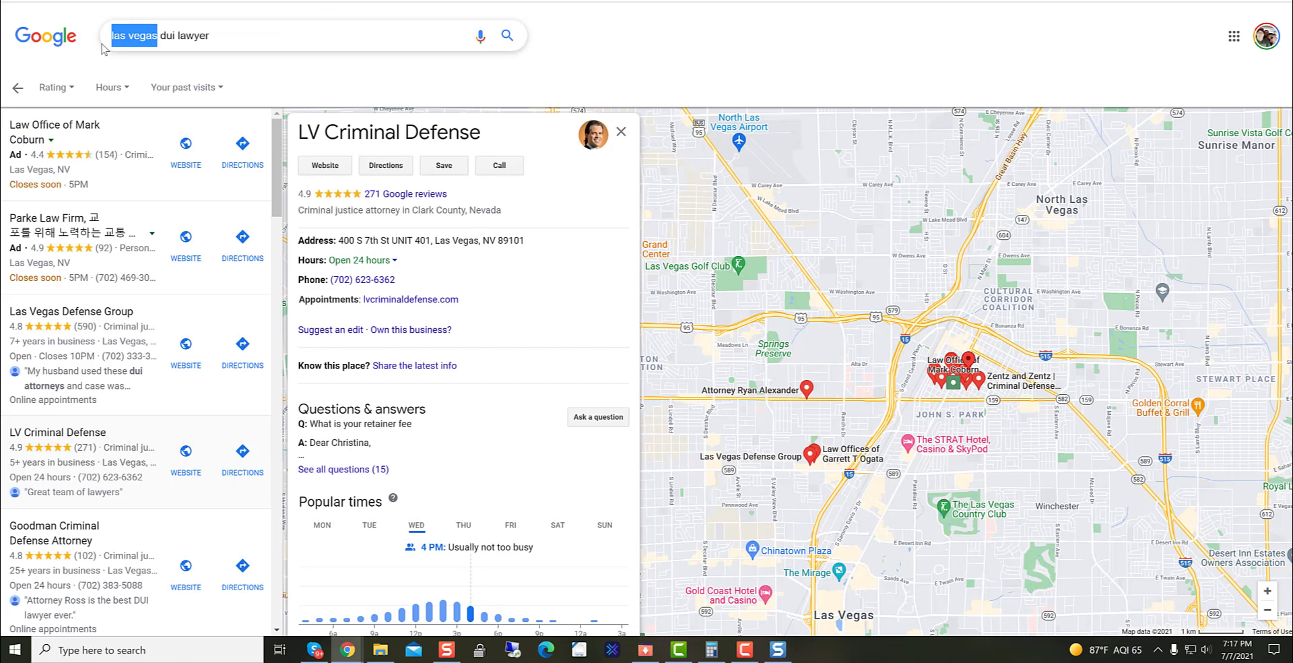
type("los ange")
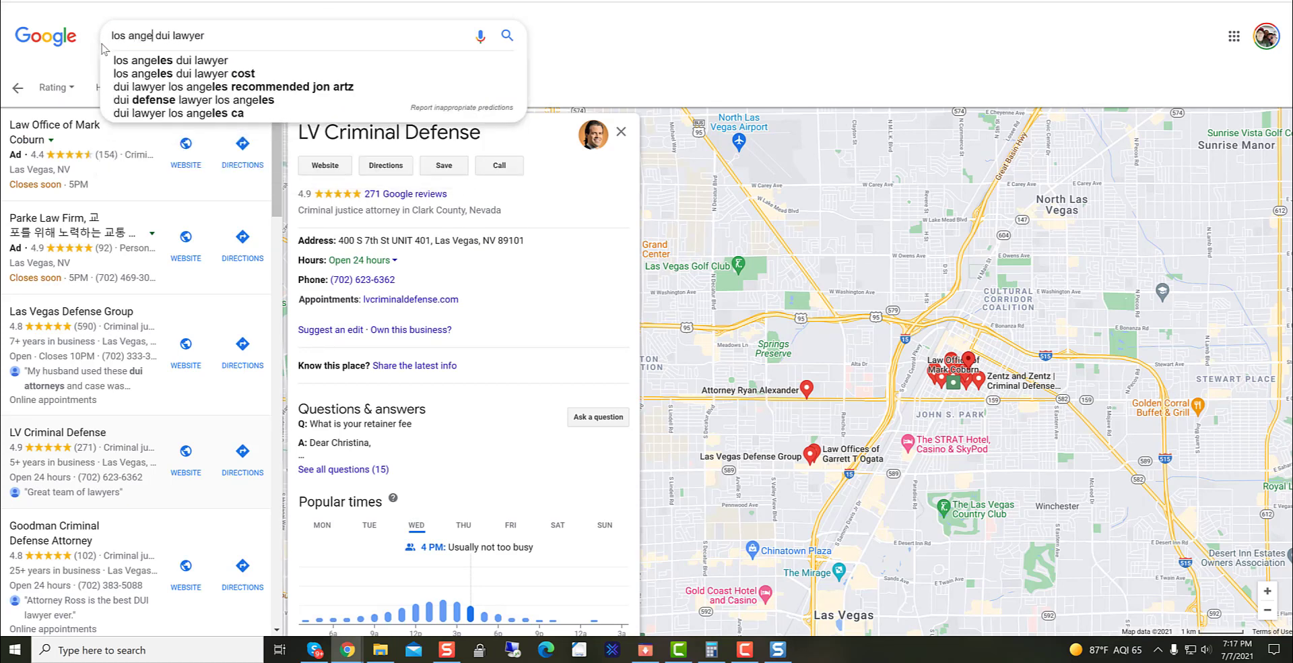
type("les")
key("Return")
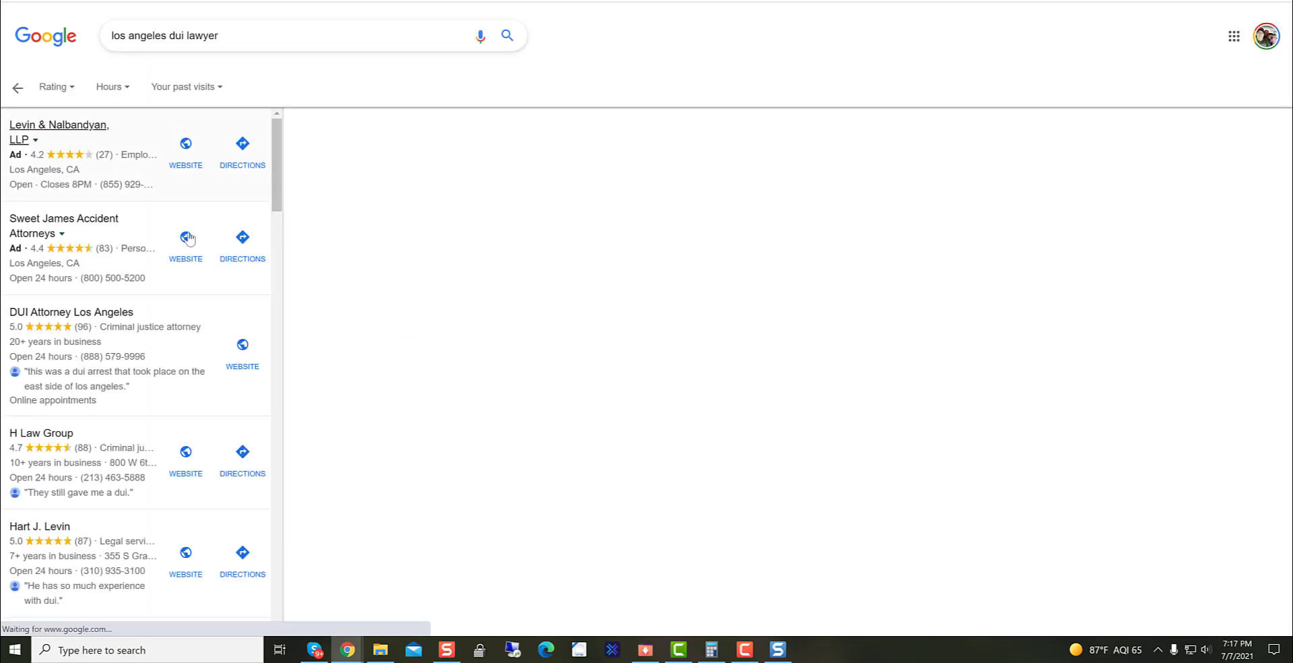
scroll(122, 458, "down", 2)
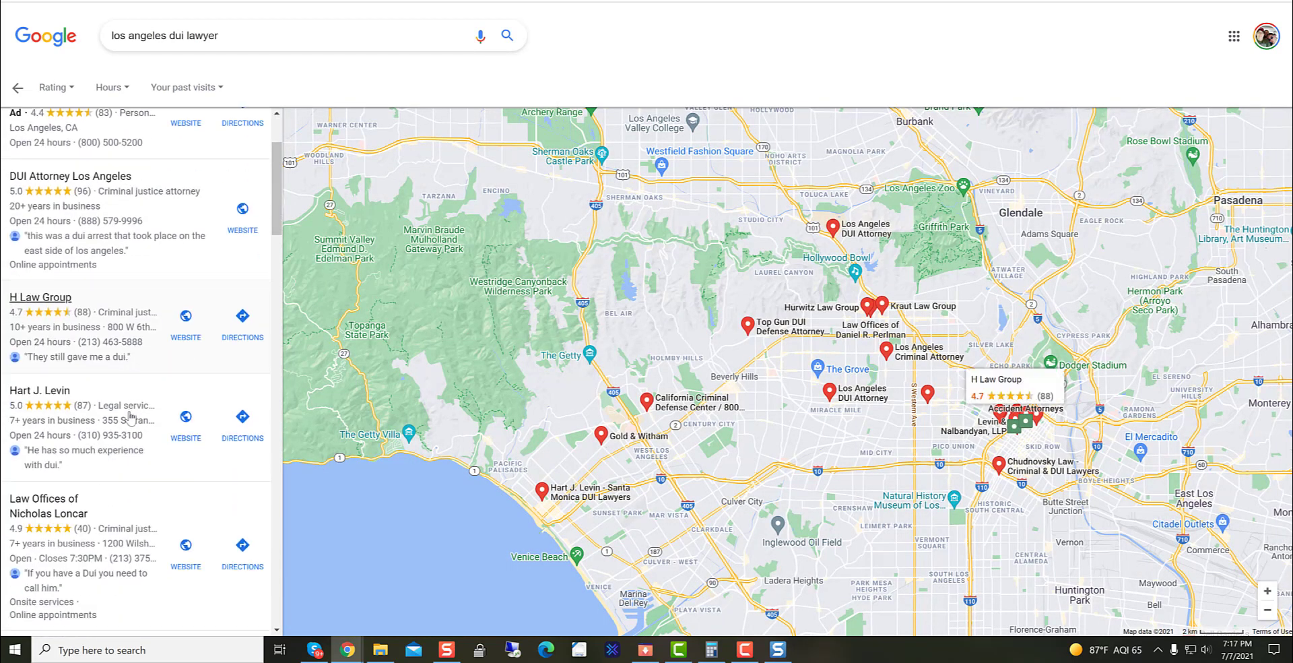
scroll(60, 472, "down", 1)
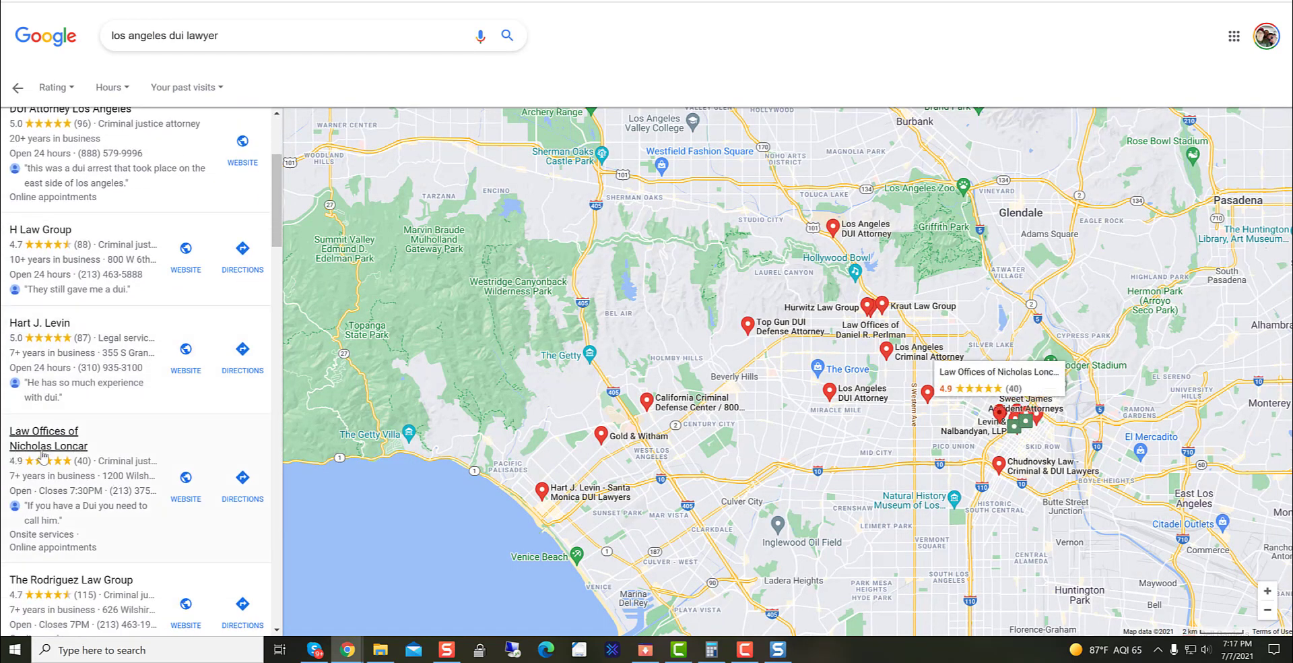
Open a Los Angeles law office result and copy its name.
left_click(119, 441)
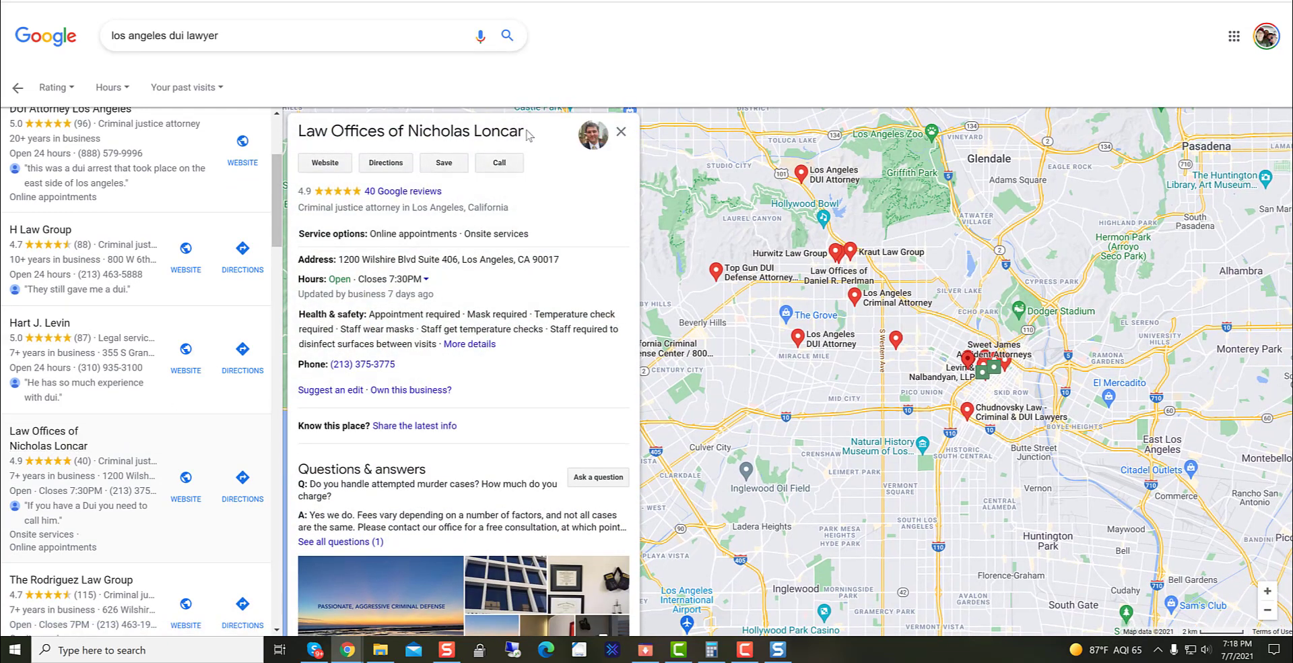
left_click_drag(525, 136, 301, 129)
right_click(312, 128)
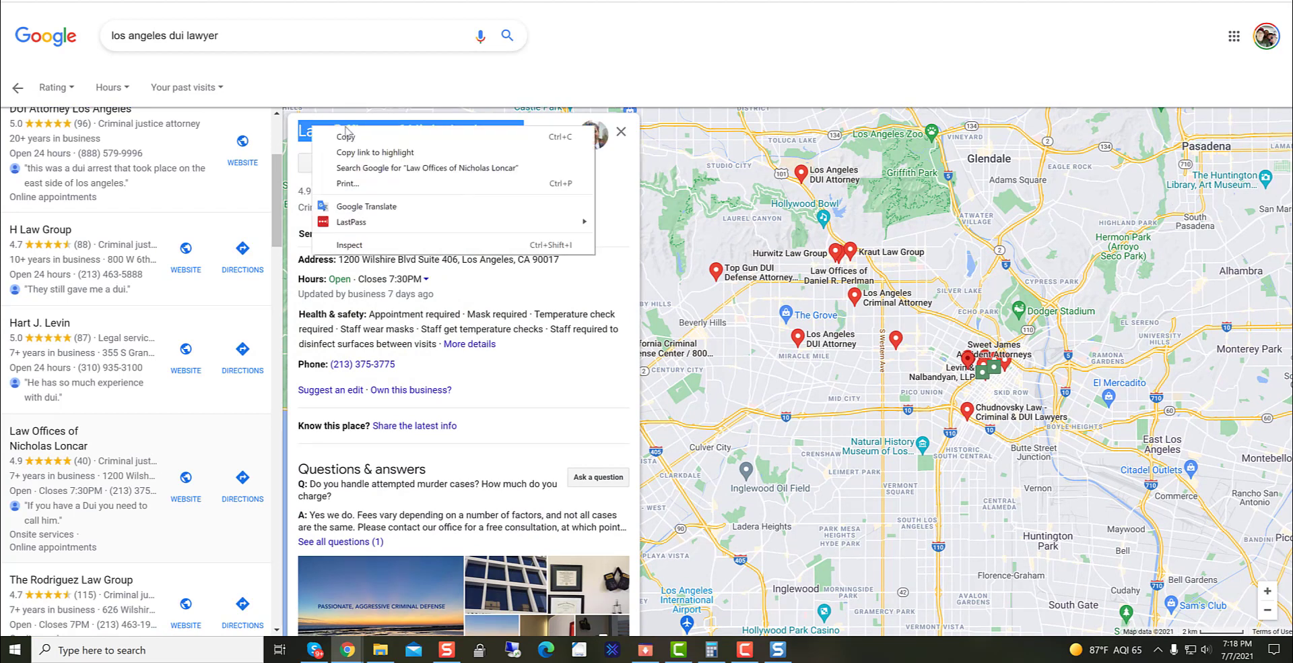
left_click(356, 136)
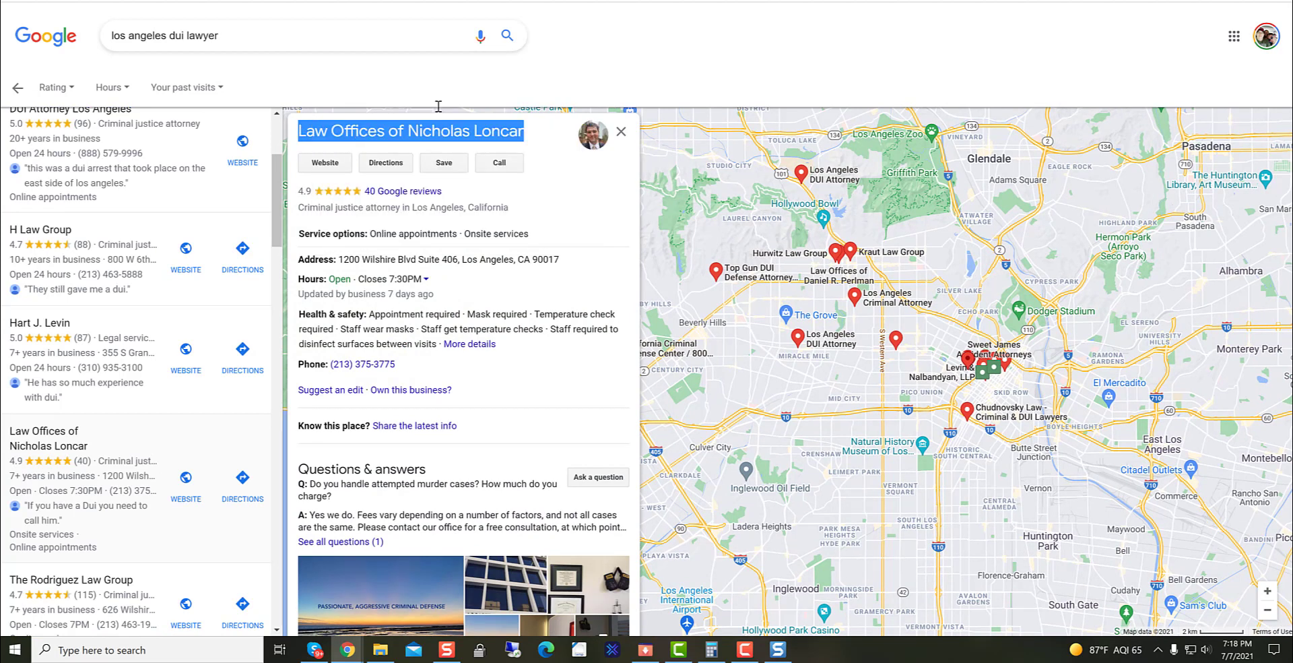
key("ctrl+Tab")
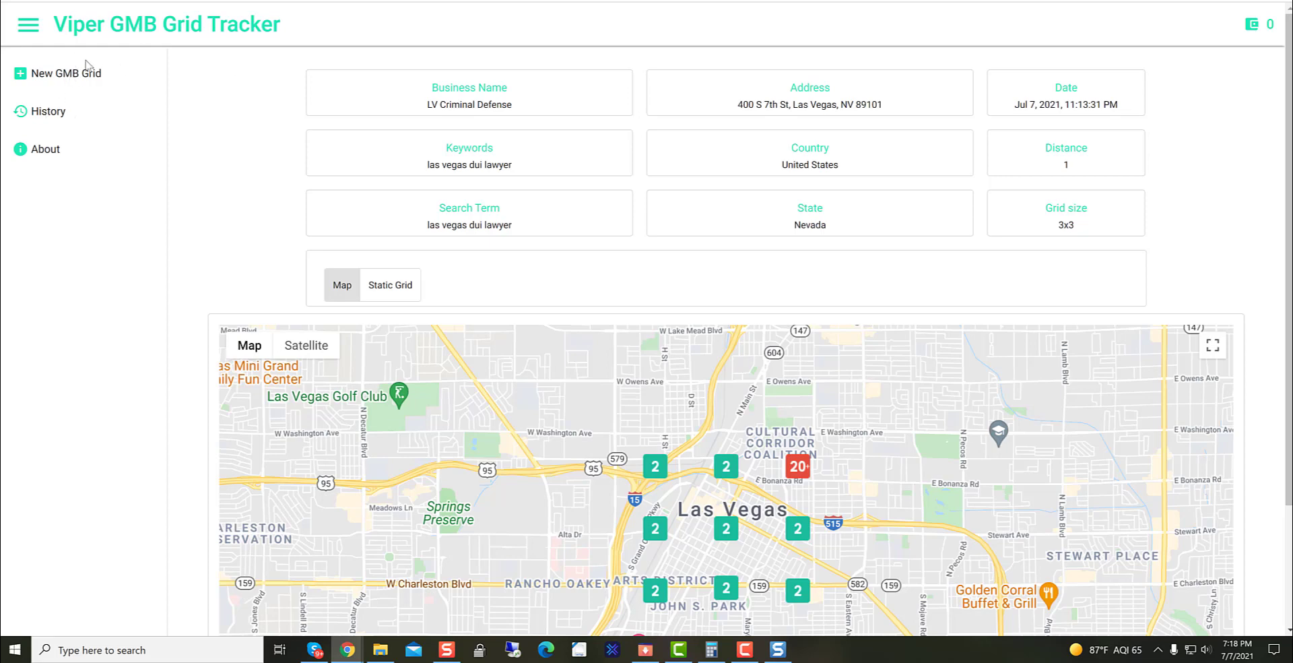
Start a new GMB grid and paste the law office's name as the business name.
key("alt+Left")
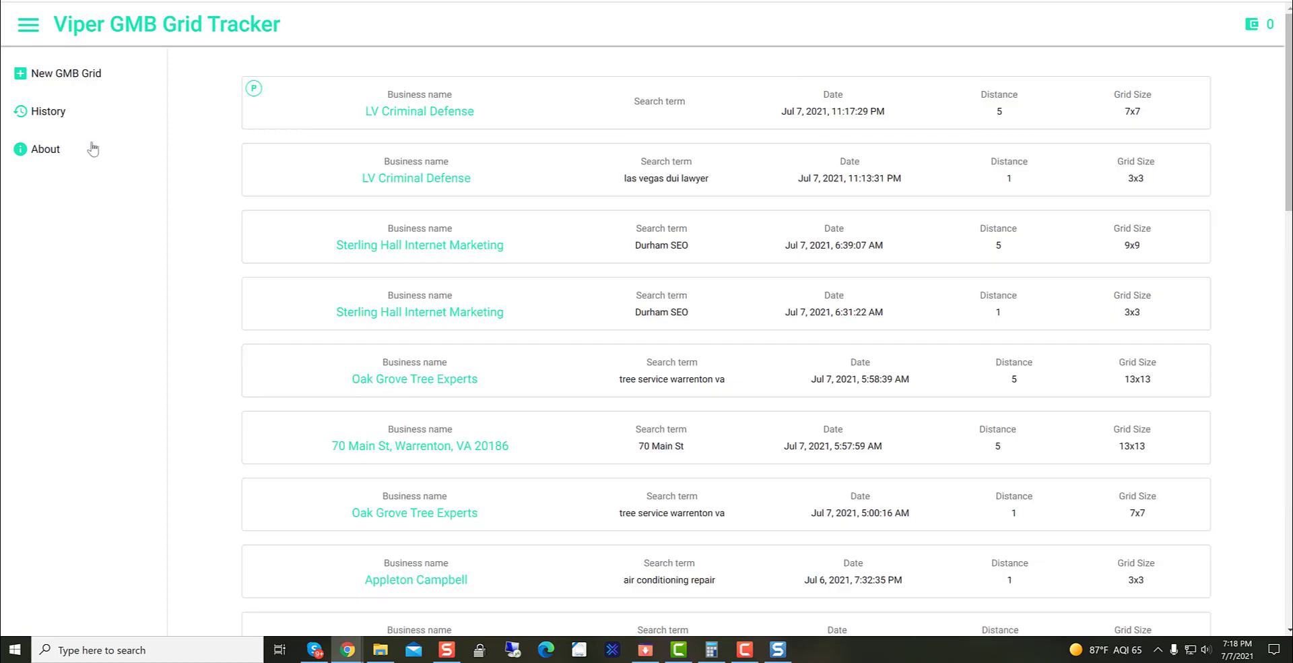
left_click(64, 78)
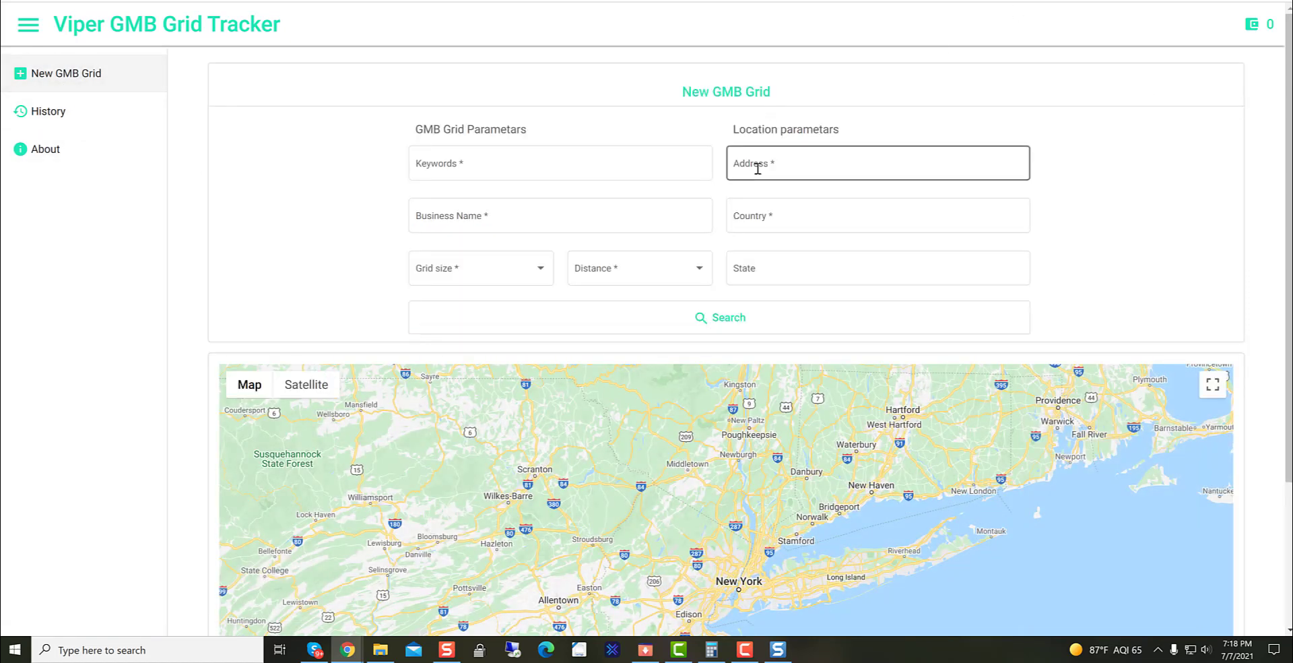
left_click(756, 168)
key("ctrl+v")
left_click(597, 216)
key("ctrl+v")
Copy the law office's street address from the Google listing.
key("alt+Tab")
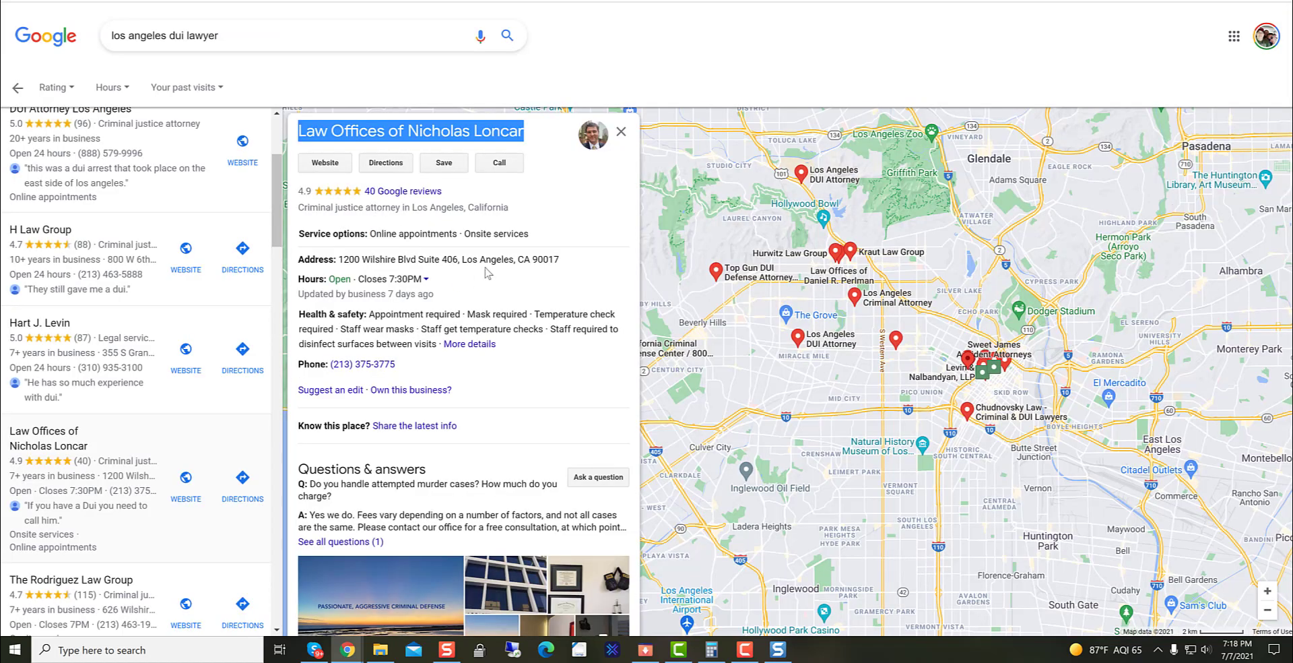
left_click_drag(560, 260, 338, 260)
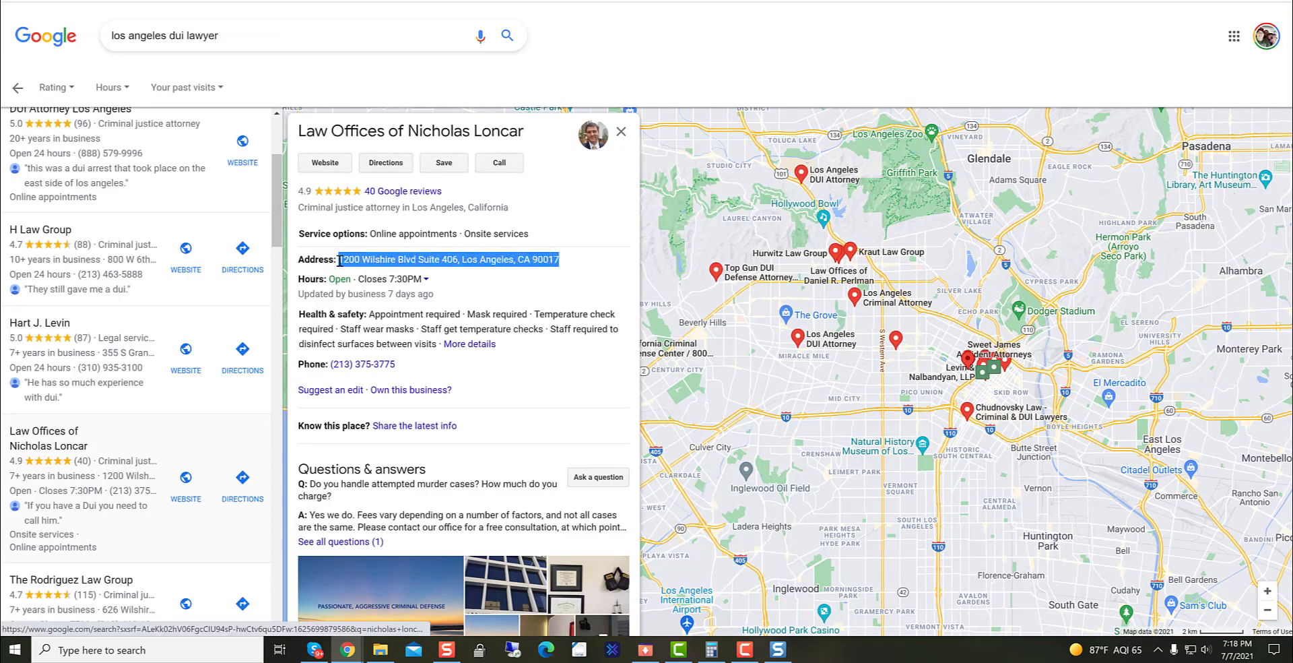
right_click(362, 263)
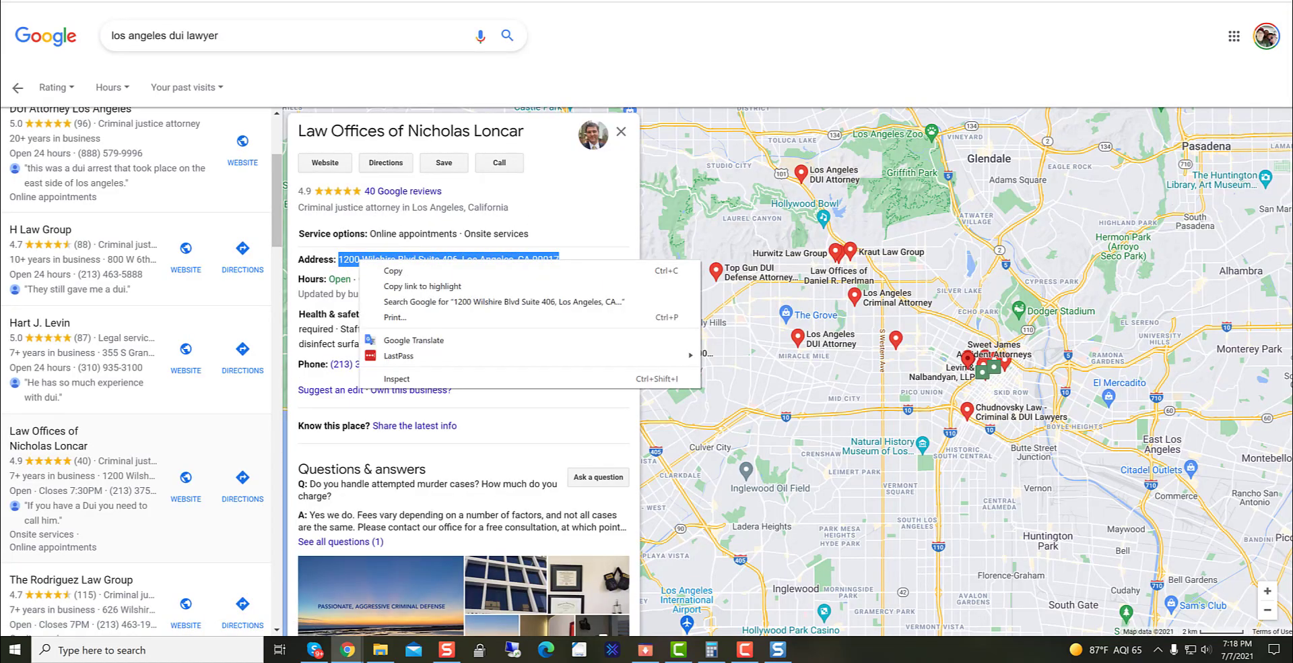
key("alt+Tab")
left_click(875, 163)
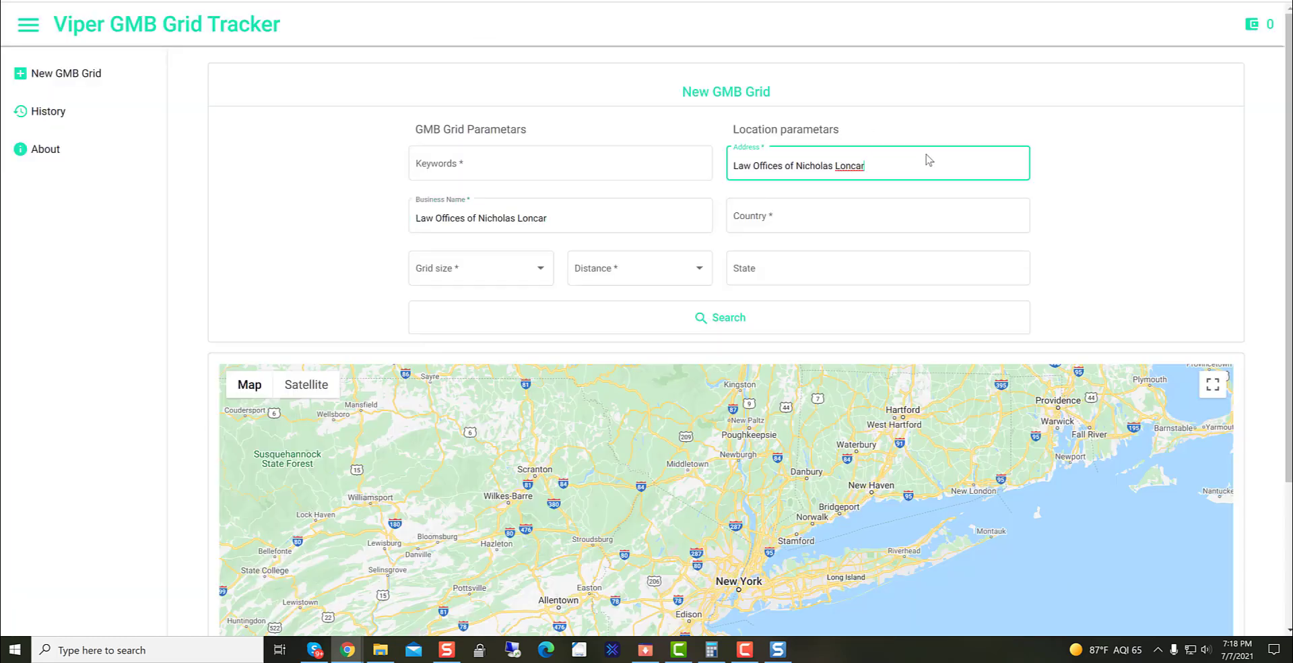
key("alt+Tab")
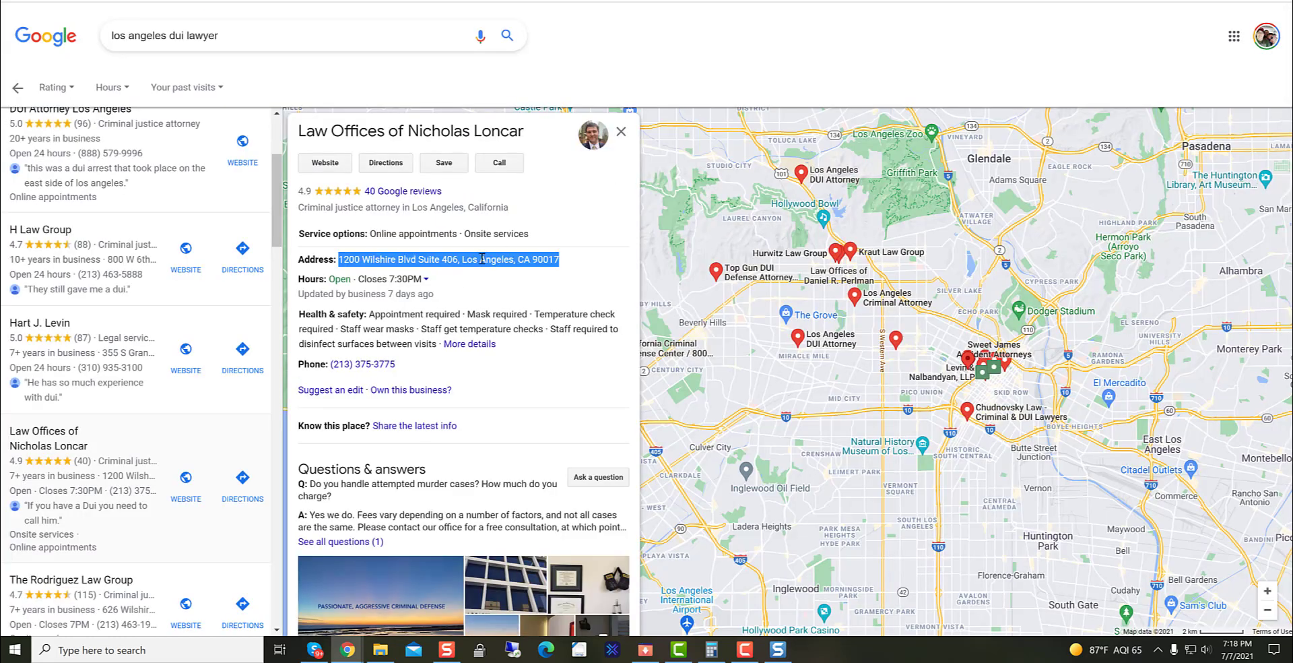
right_click(482, 258)
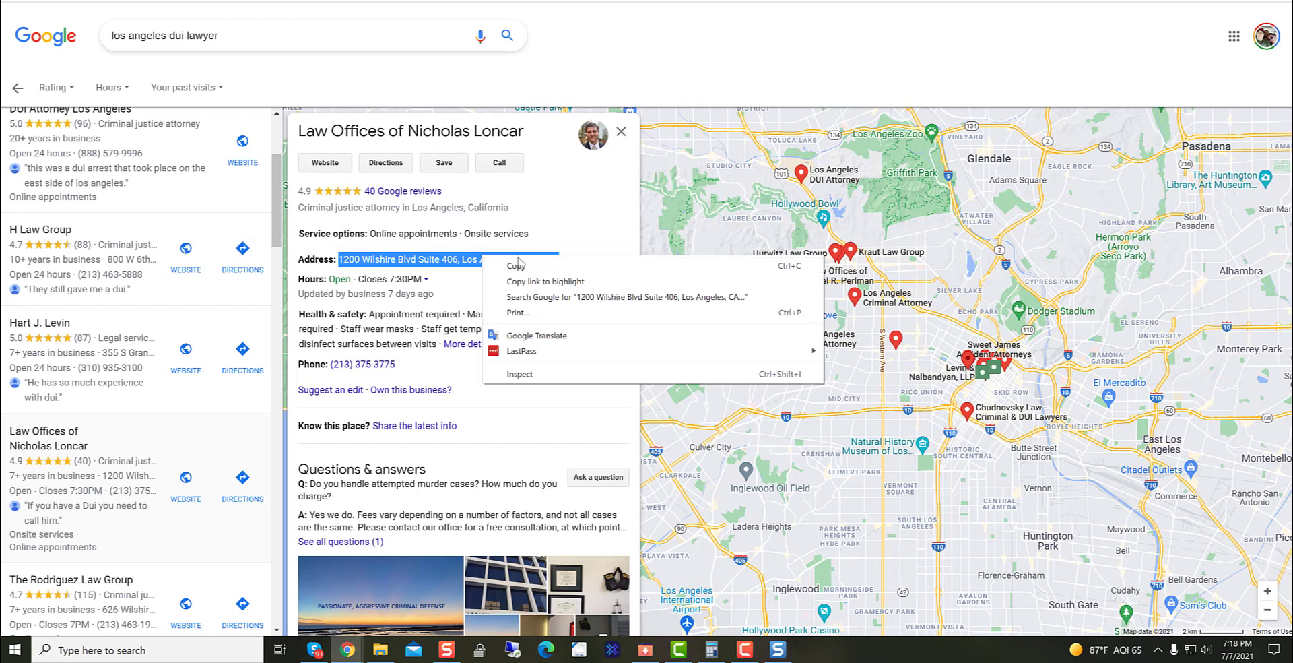
left_click(519, 265)
Replace the Address field with the street address and delete the suite number.
key("alt+Tab")
left_click(853, 173)
key("ctrl+a")
key("ctrl+v")
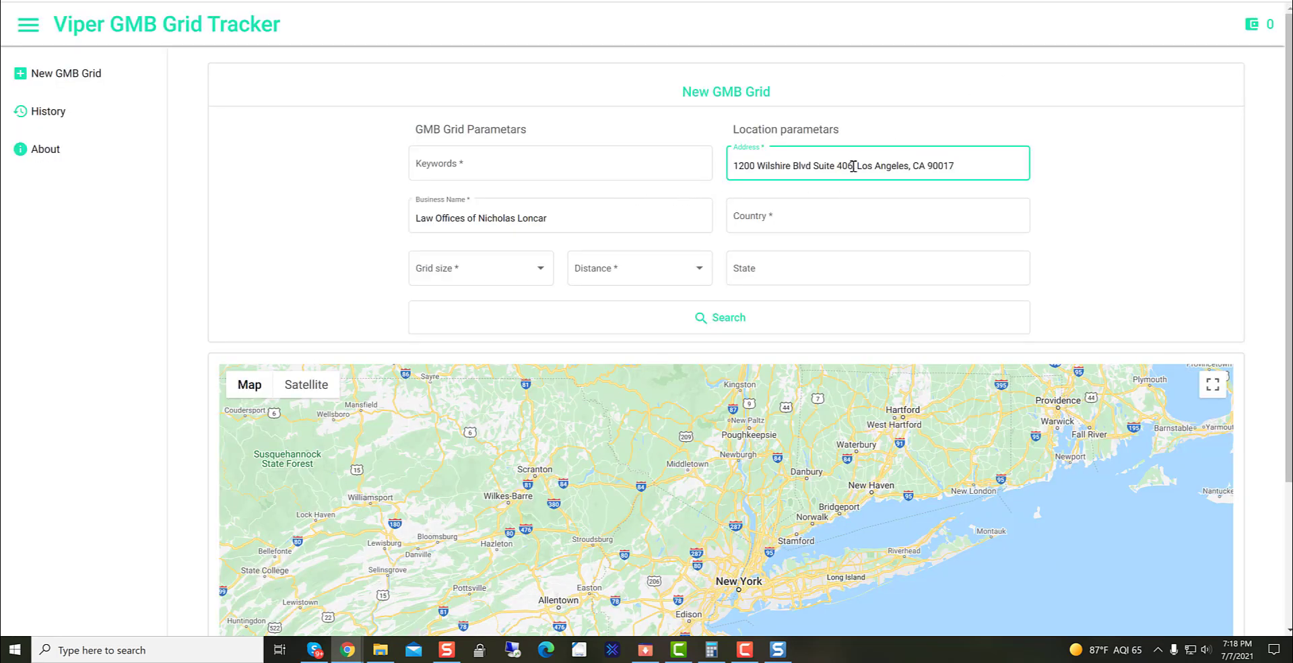
left_click_drag(854, 166, 820, 165)
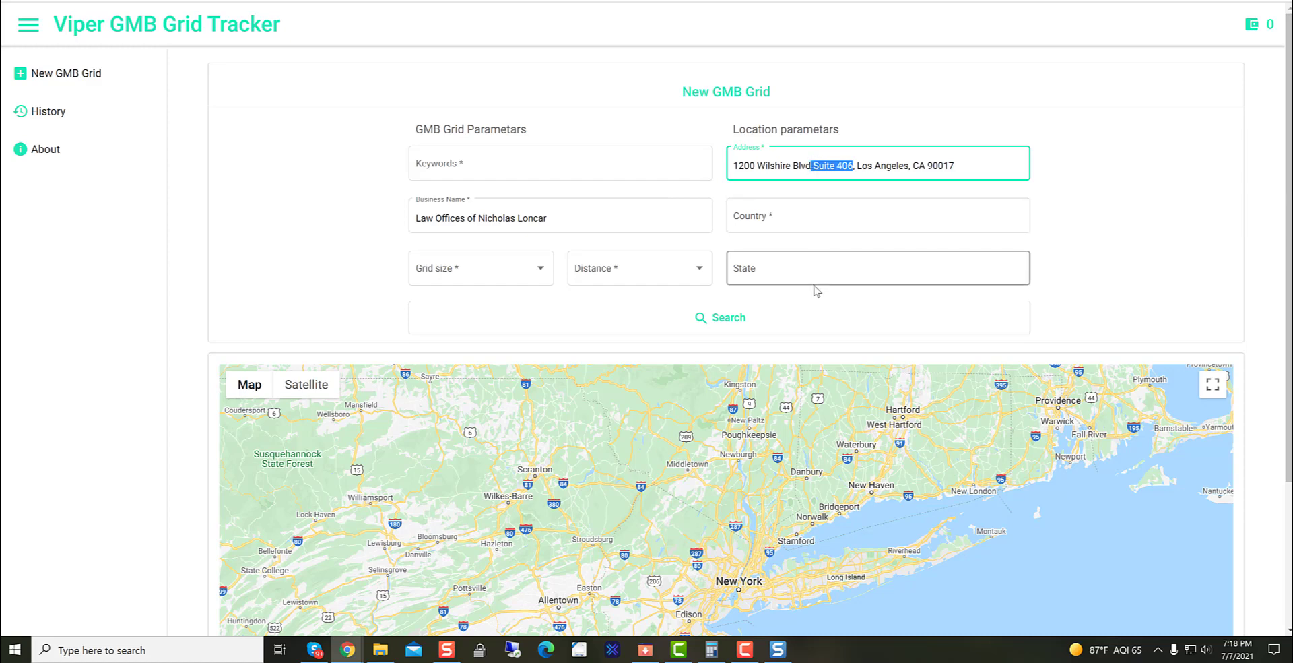
key("BackSpace")
Set the country to United States and the state to California.
left_click(773, 227)
type("United States")
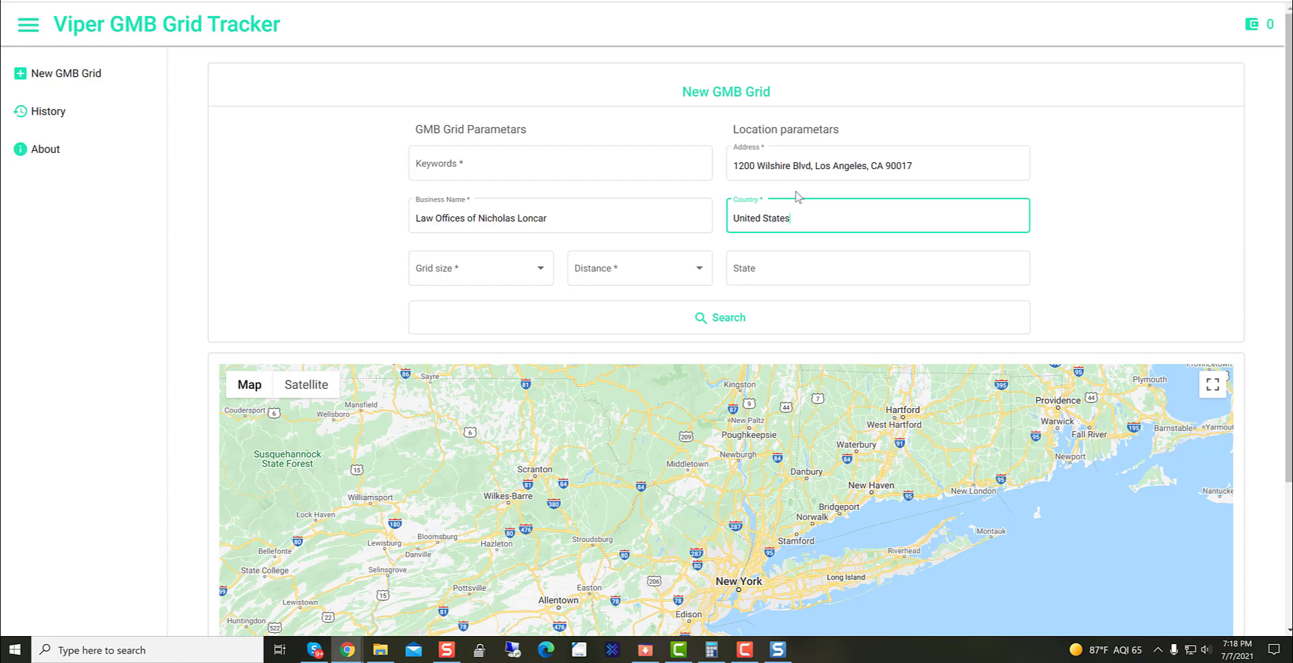
left_click(774, 272)
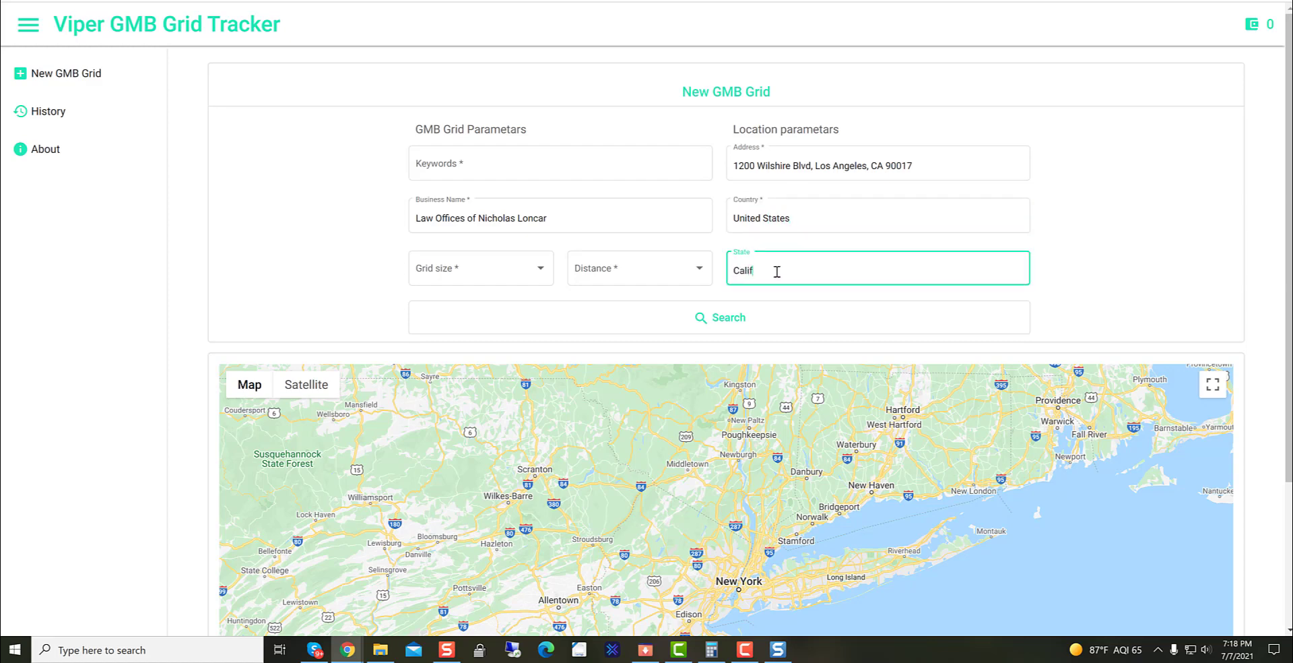
Copy the Google query and paste 'los angeles dui lawyer' as the keywords.
left_click(577, 164)
key("alt+Tab")
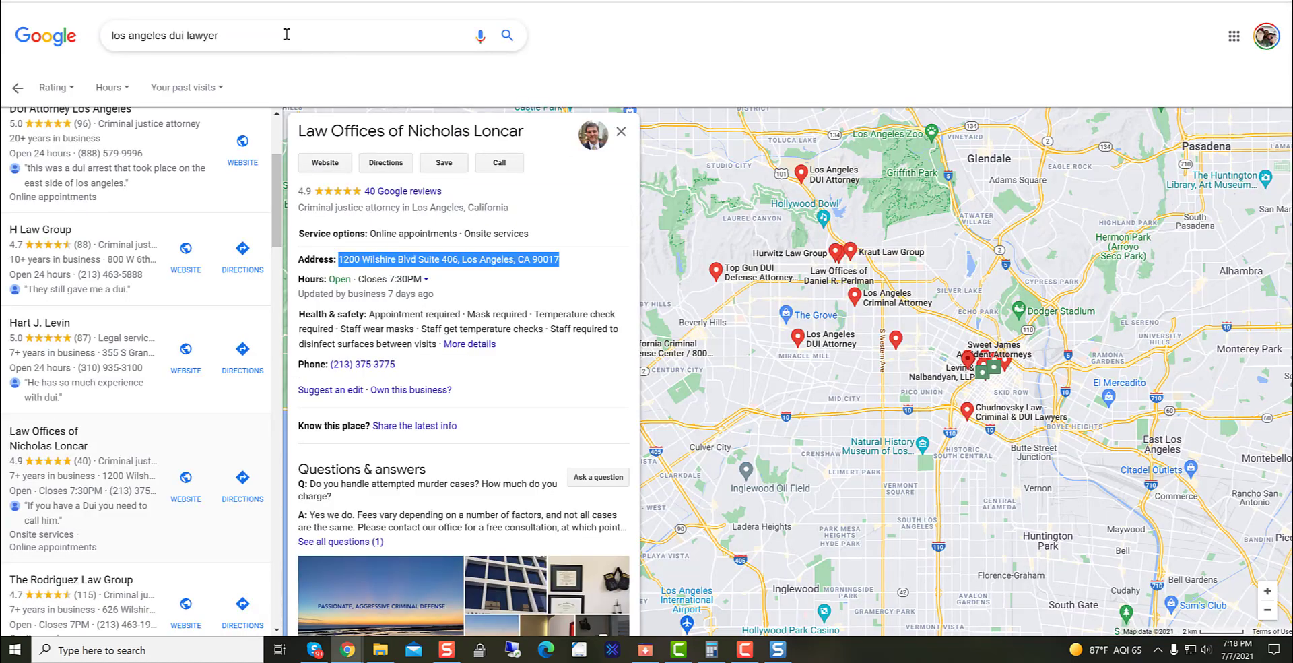
left_click_drag(283, 29, 61, 30)
right_click(152, 34)
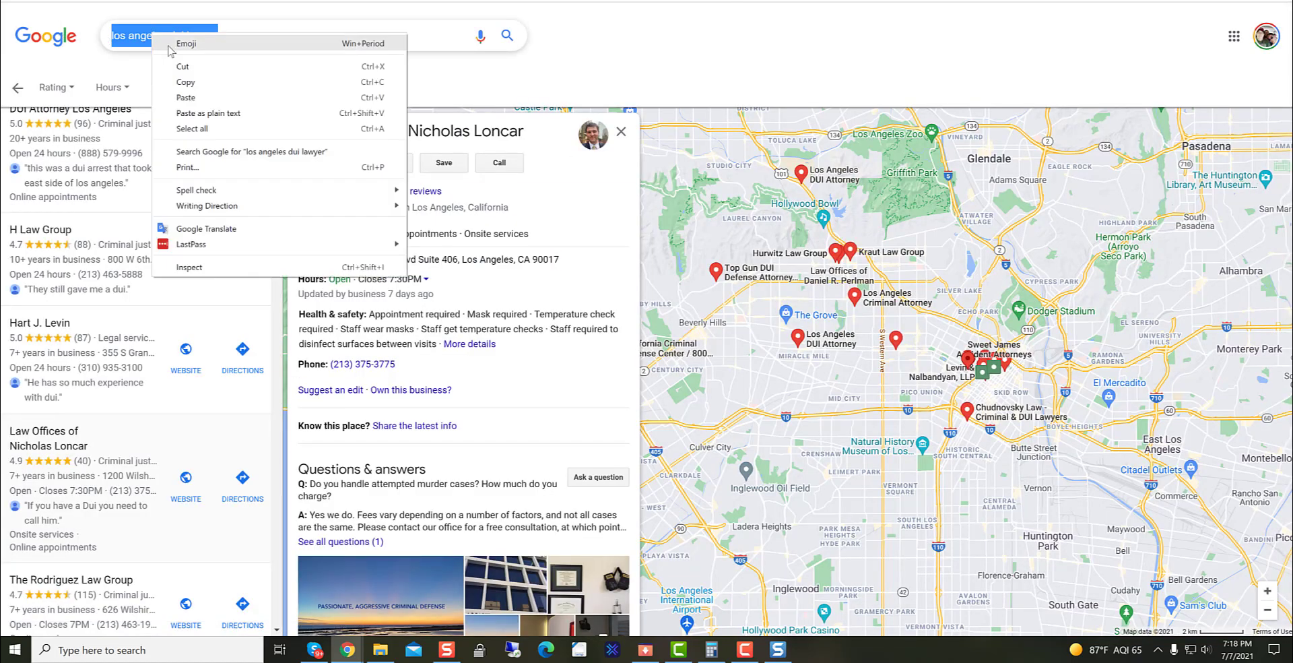
left_click(182, 83)
key("alt+Tab")
left_click(551, 176)
key("ctrl+v")
Choose 1 km distance and a 5x5 grid size, then dismiss the grid-created notice.
left_click(630, 271)
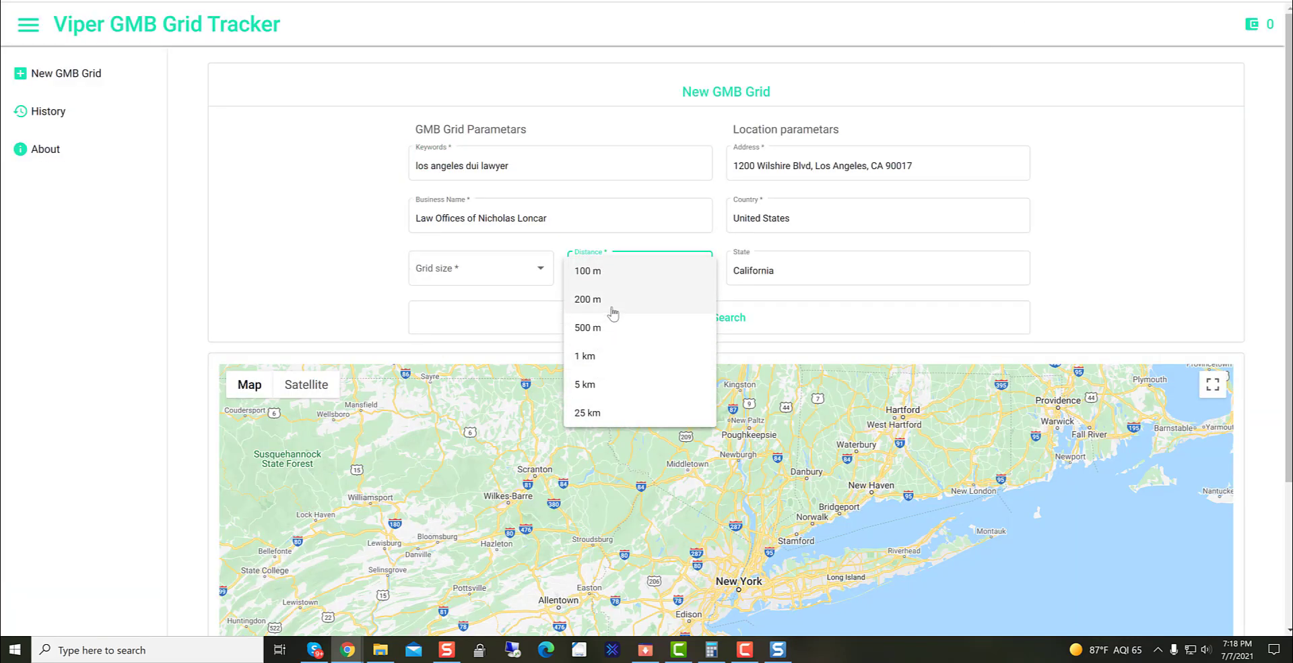
left_click(591, 358)
left_click(537, 269)
left_click(424, 303)
scroll(696, 324, "down", 3)
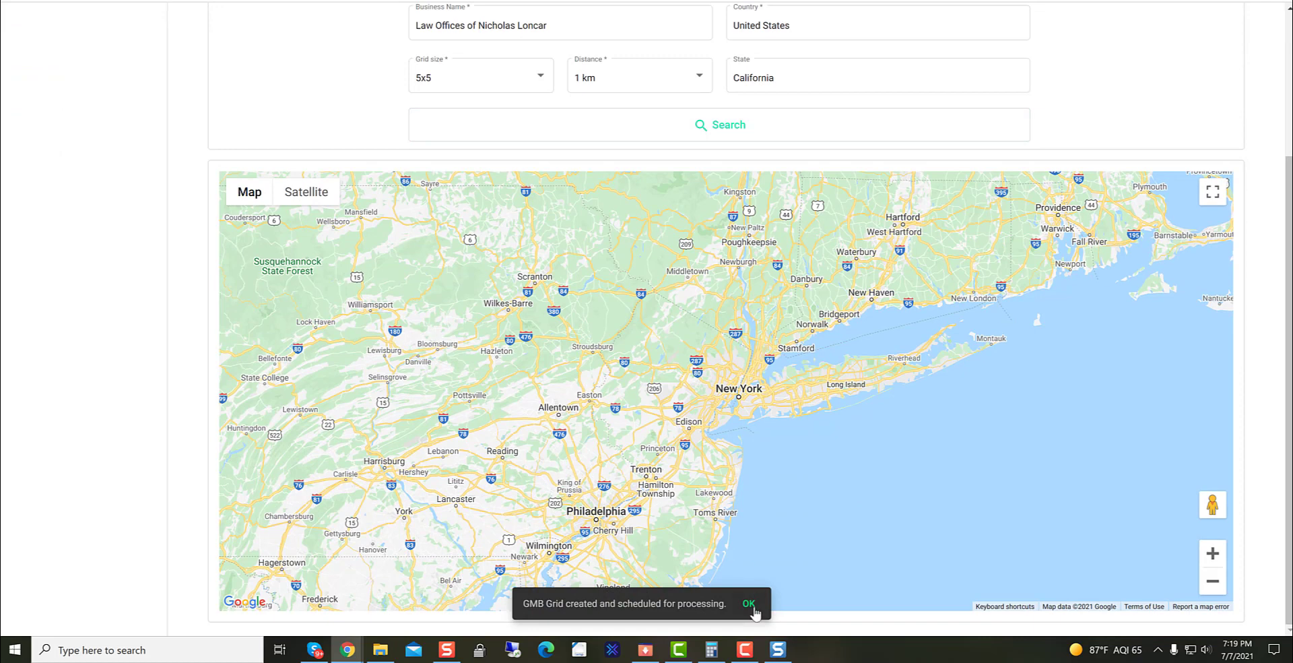
left_click(750, 608)
scroll(208, 194, "up", 3)
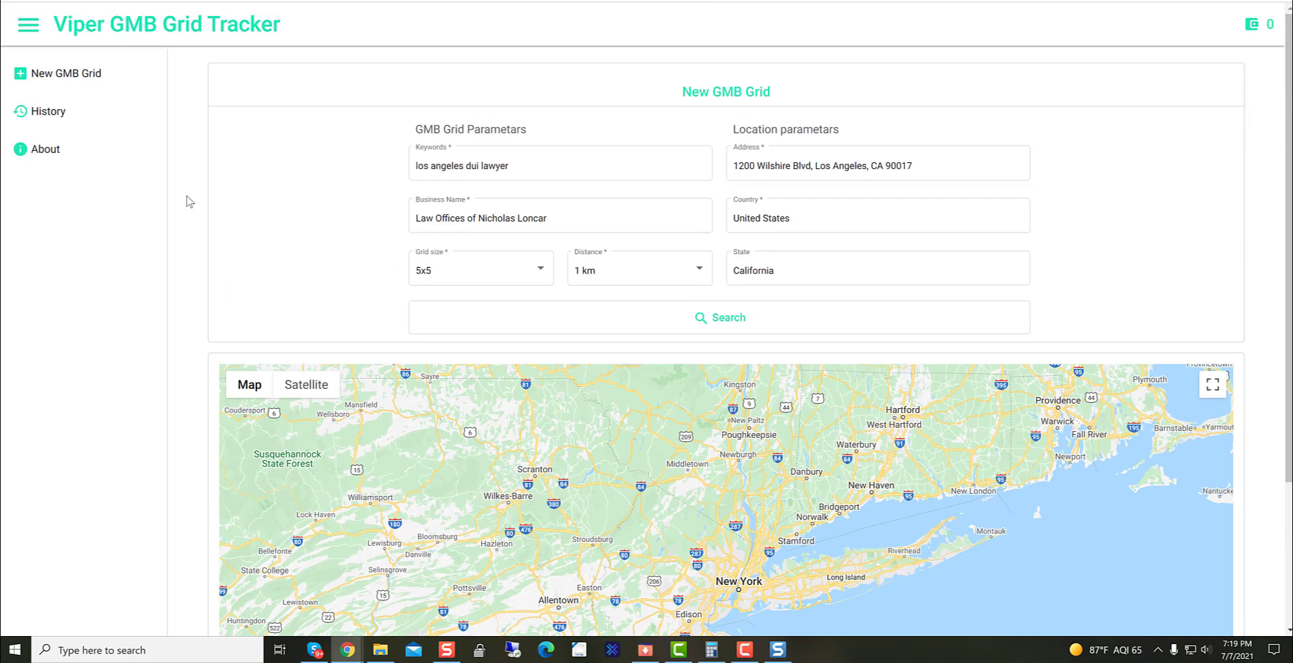
Open History and reload it so the new 5x5 law office run shows completed.
left_click(59, 113)
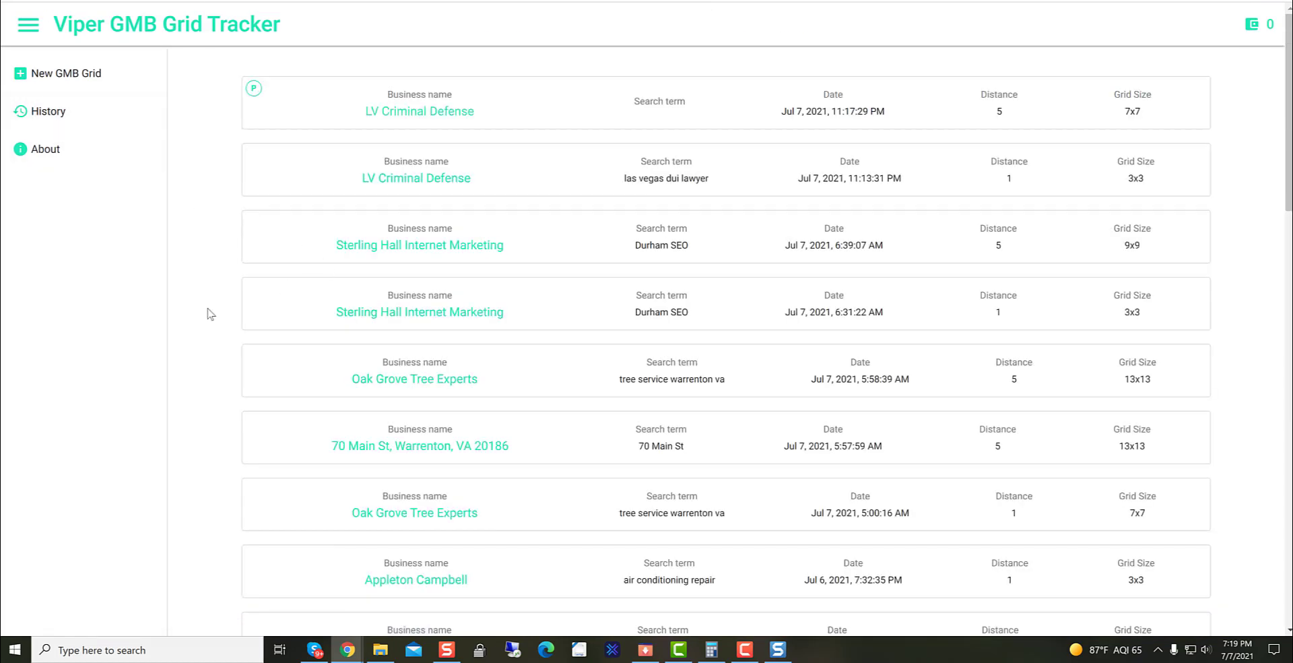
key("F5")
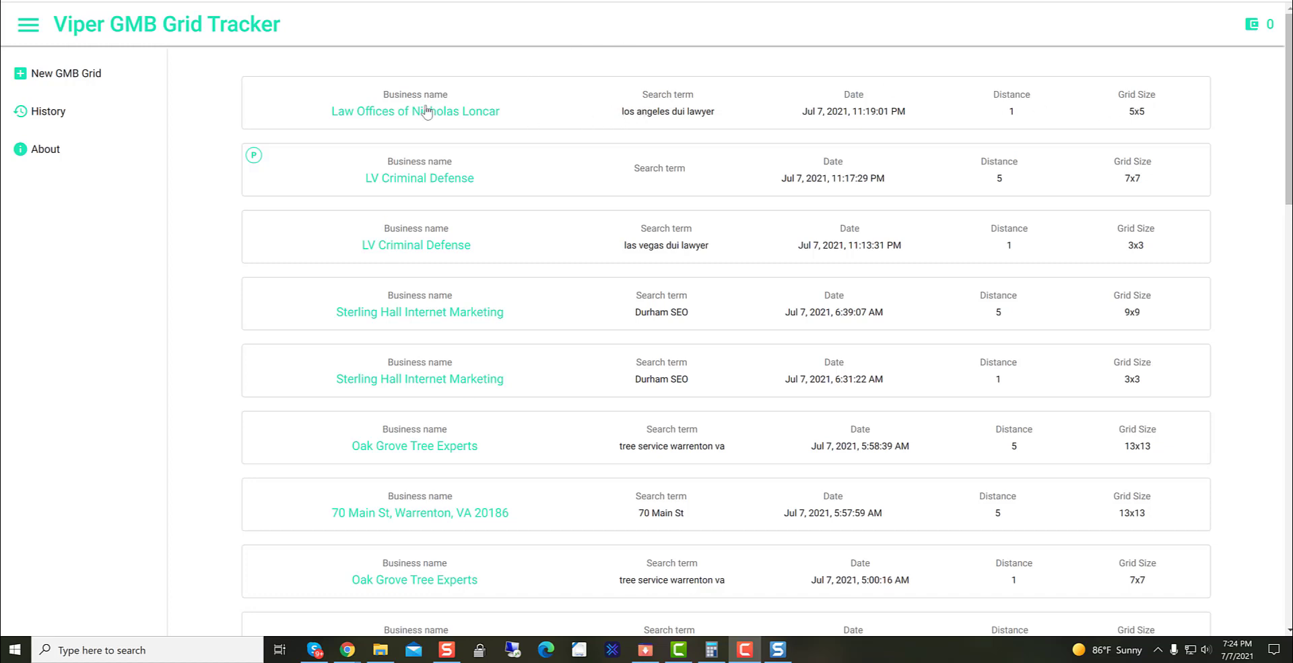
Open the law office's 5x5 los angeles dui lawyer report and scroll down to its rank map.
left_click(374, 112)
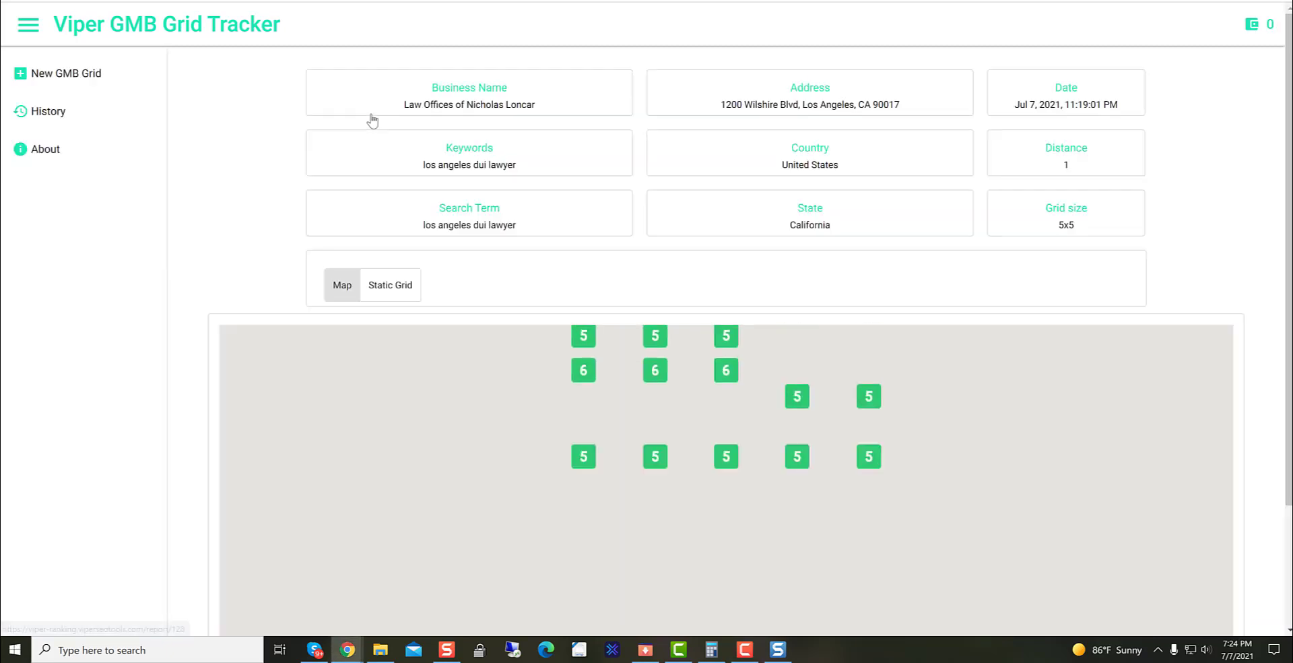
scroll(210, 202, "down", 2)
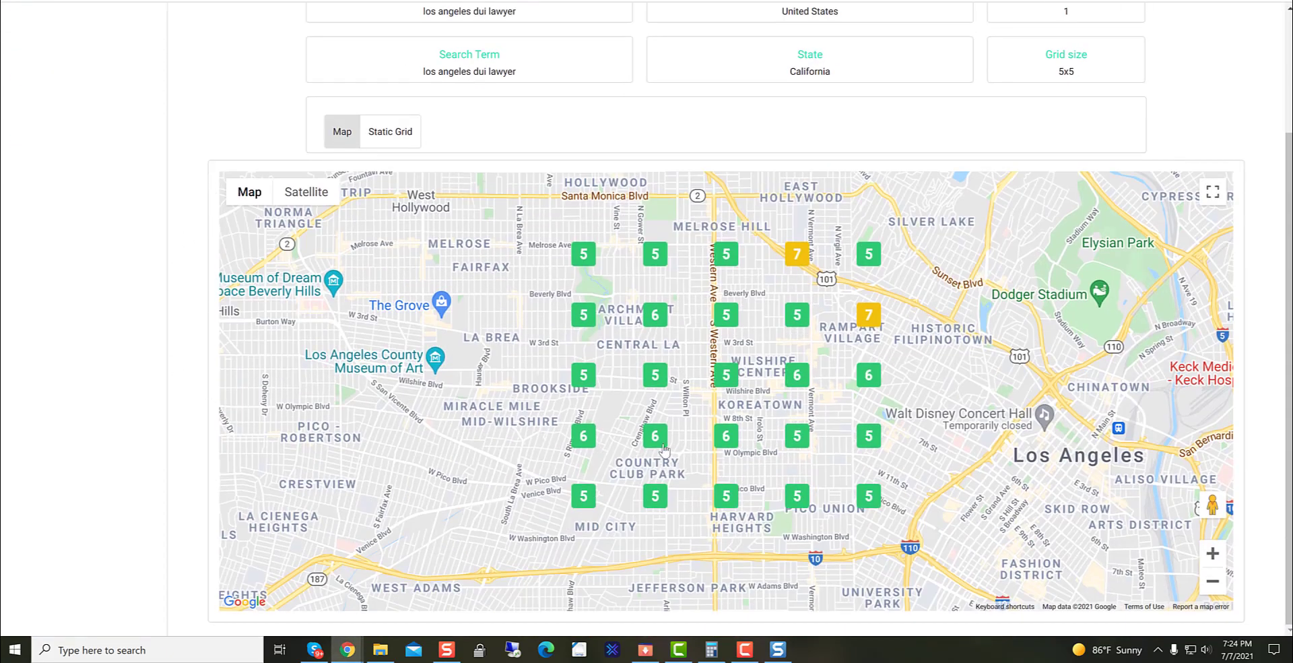
mouse_move(245, 202)
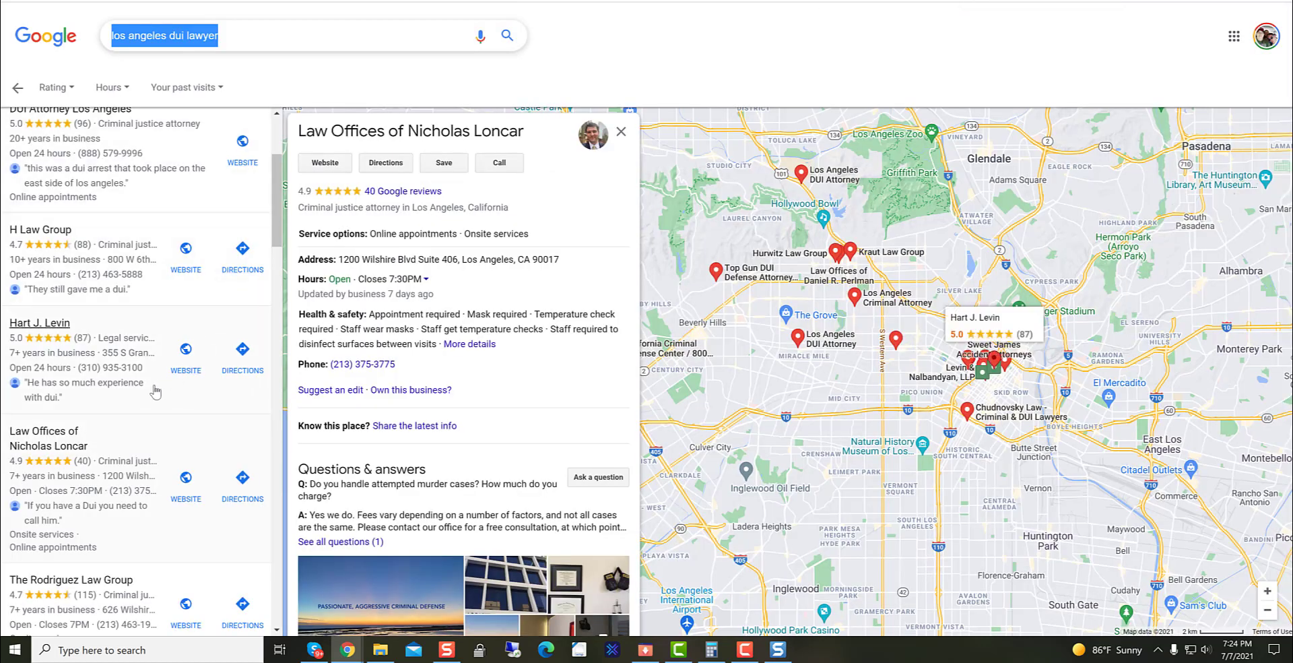
Scroll through Google's local results for los angeles dui lawyer to compare the listings.
scroll(146, 384, "down", 1)
scroll(145, 390, "up", 1)
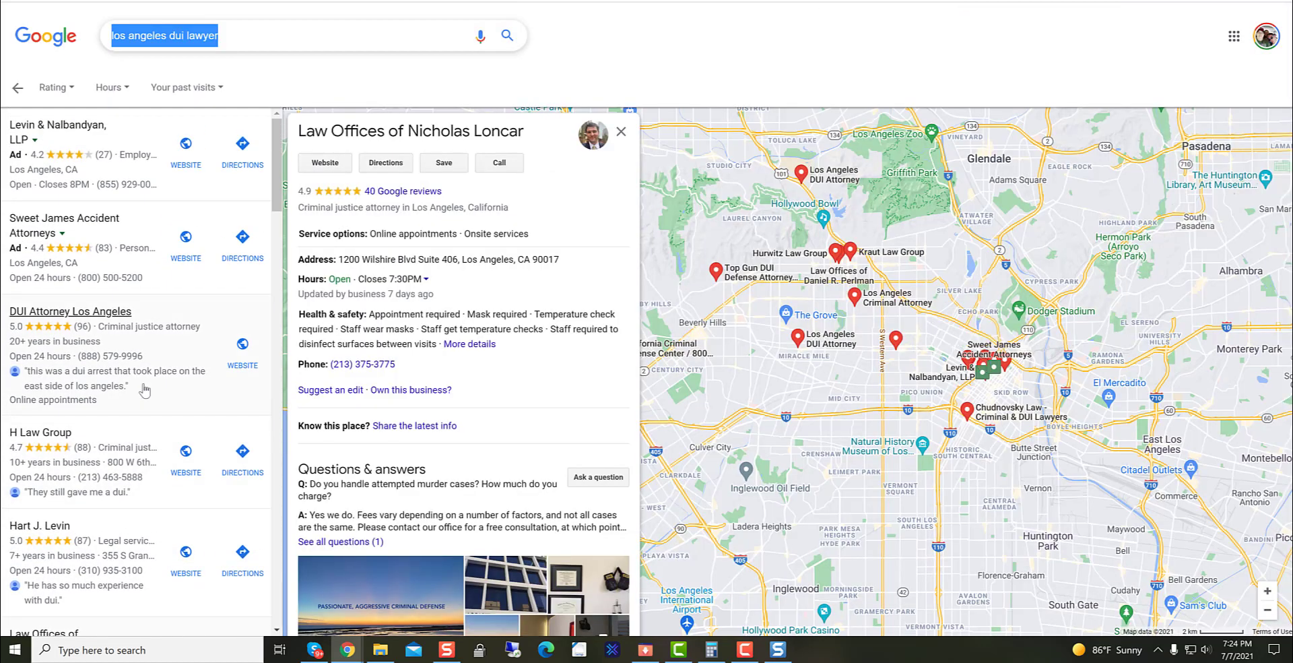
scroll(142, 391, "down", 2)
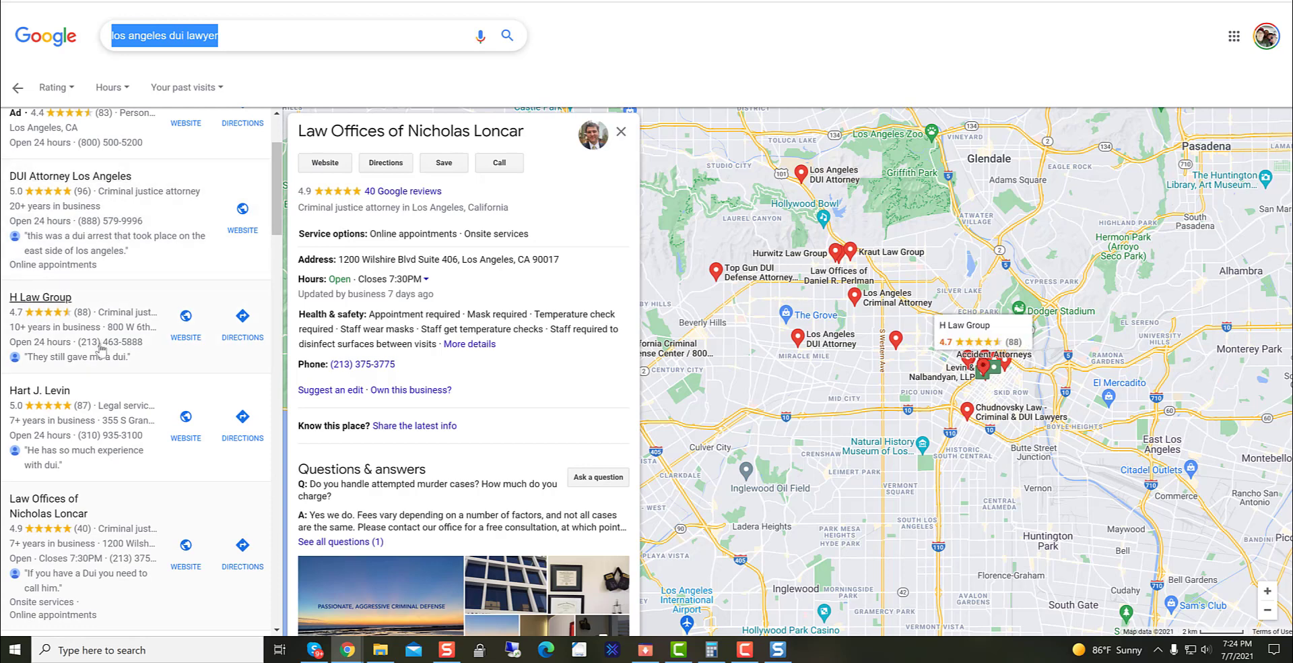
scroll(101, 348, "down", 2)
scroll(85, 417, "down", 2)
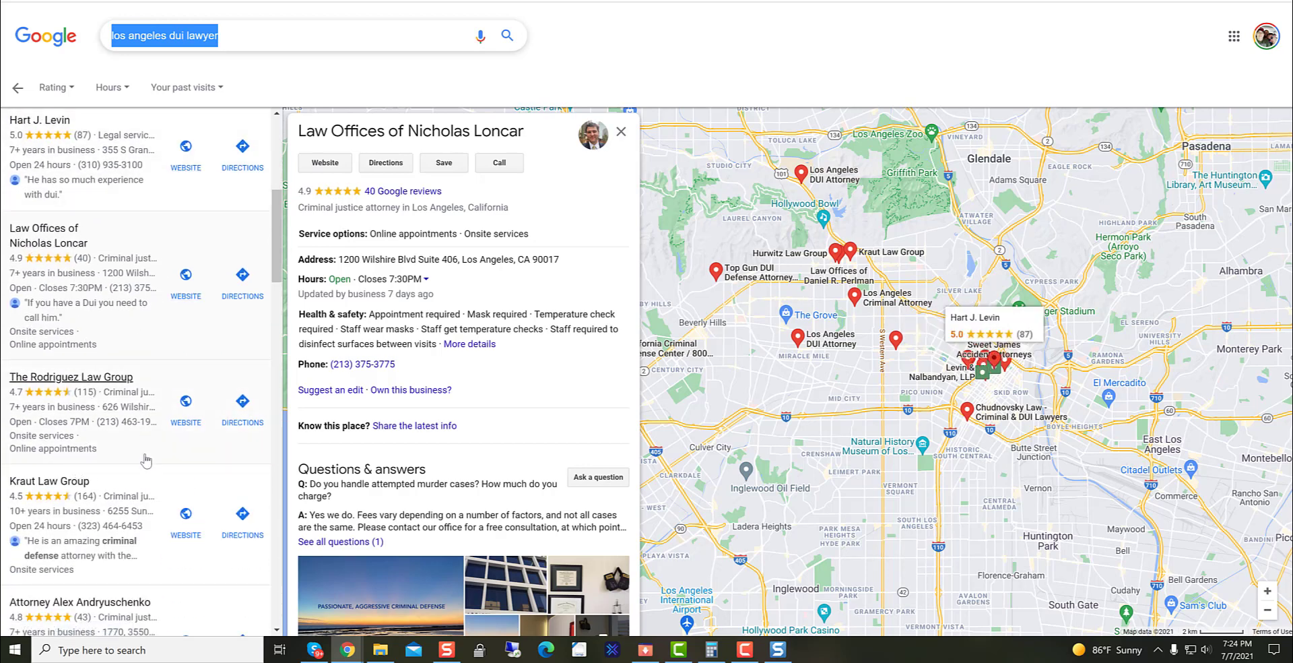
scroll(145, 461, "up", 3)
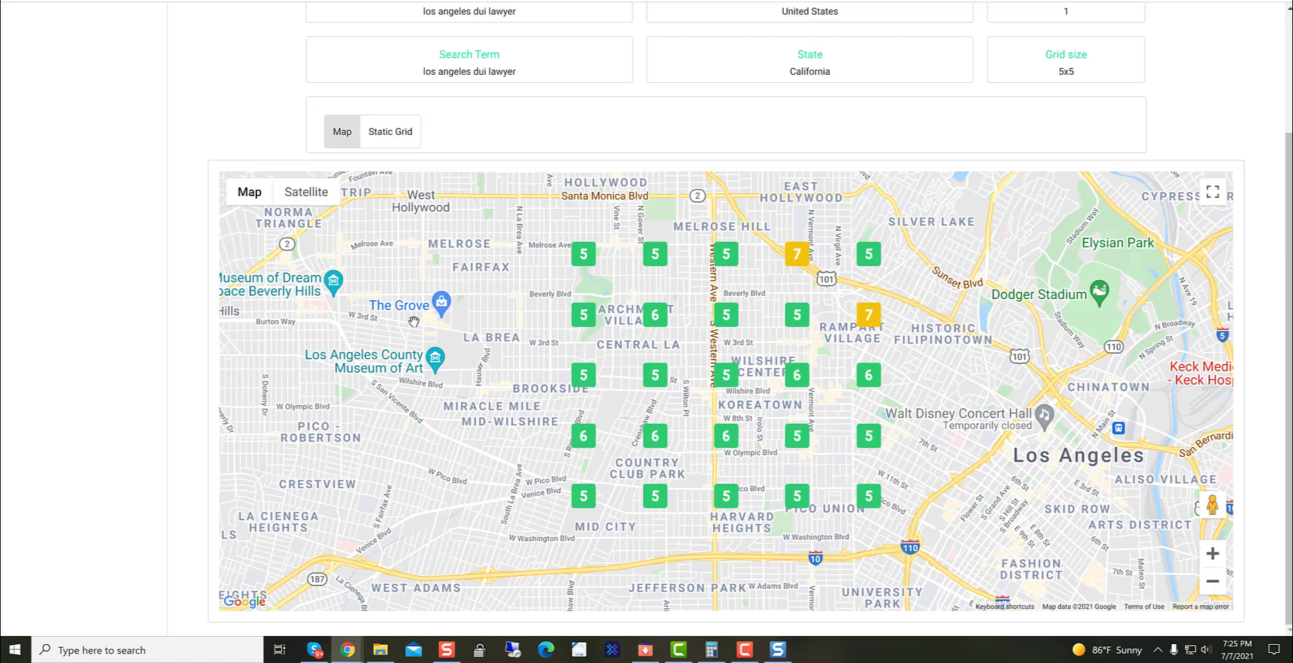
Preview the LV Criminal Defense 7x7 report, then go back to the grid History.
scroll(448, 279, "up", 3)
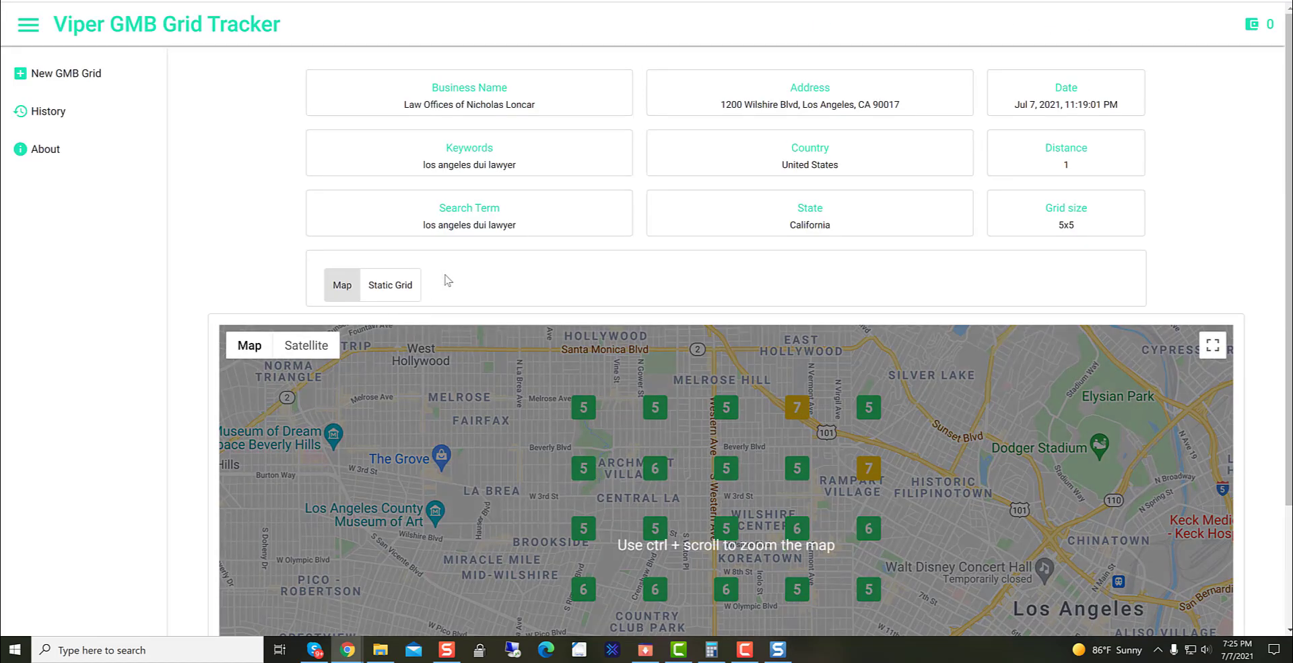
left_click(54, 112)
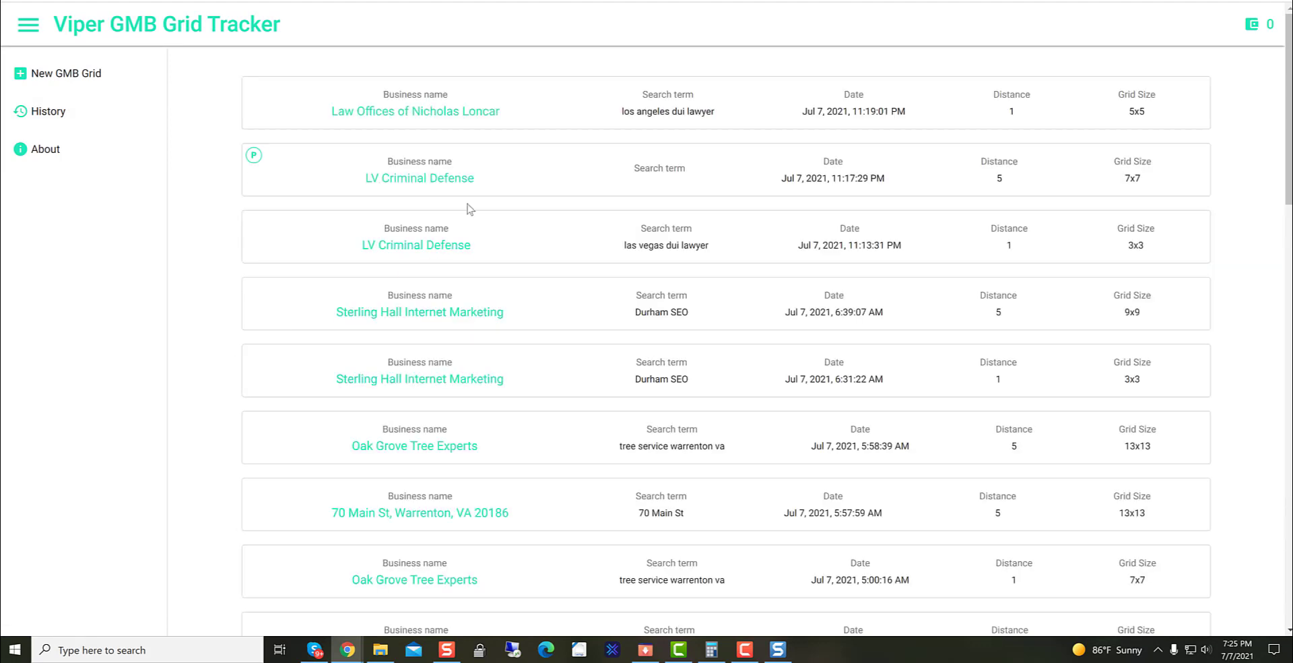
left_click(461, 179)
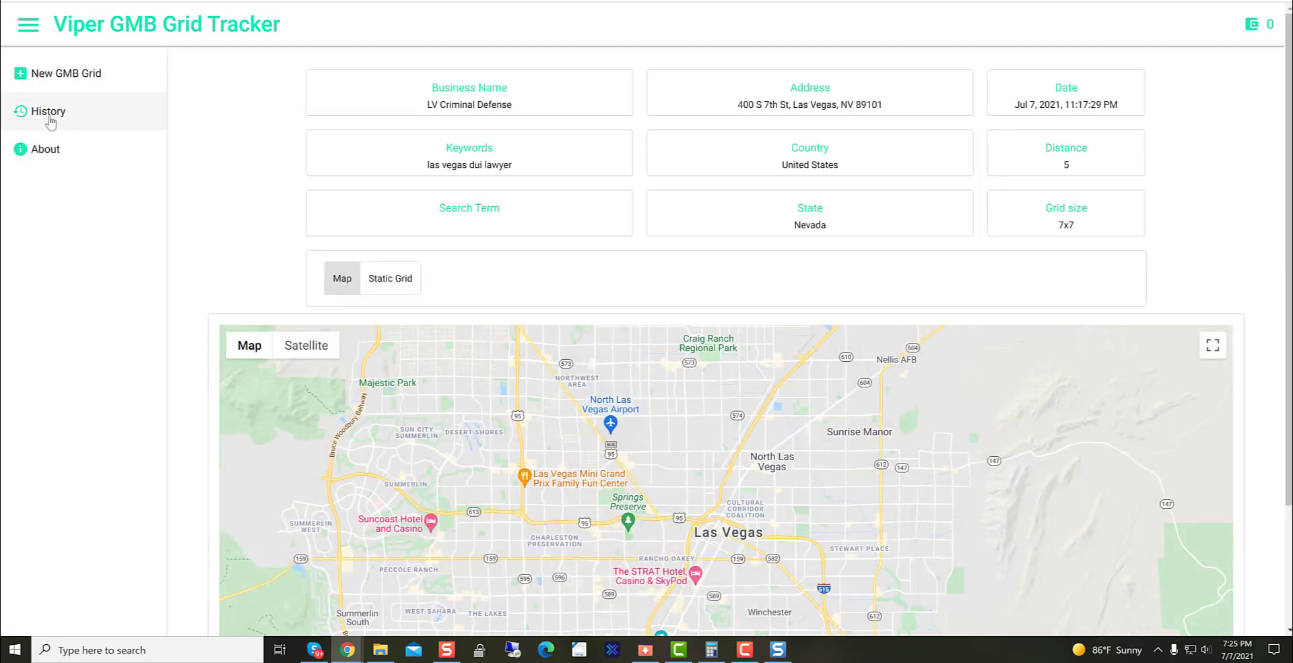
left_click(48, 118)
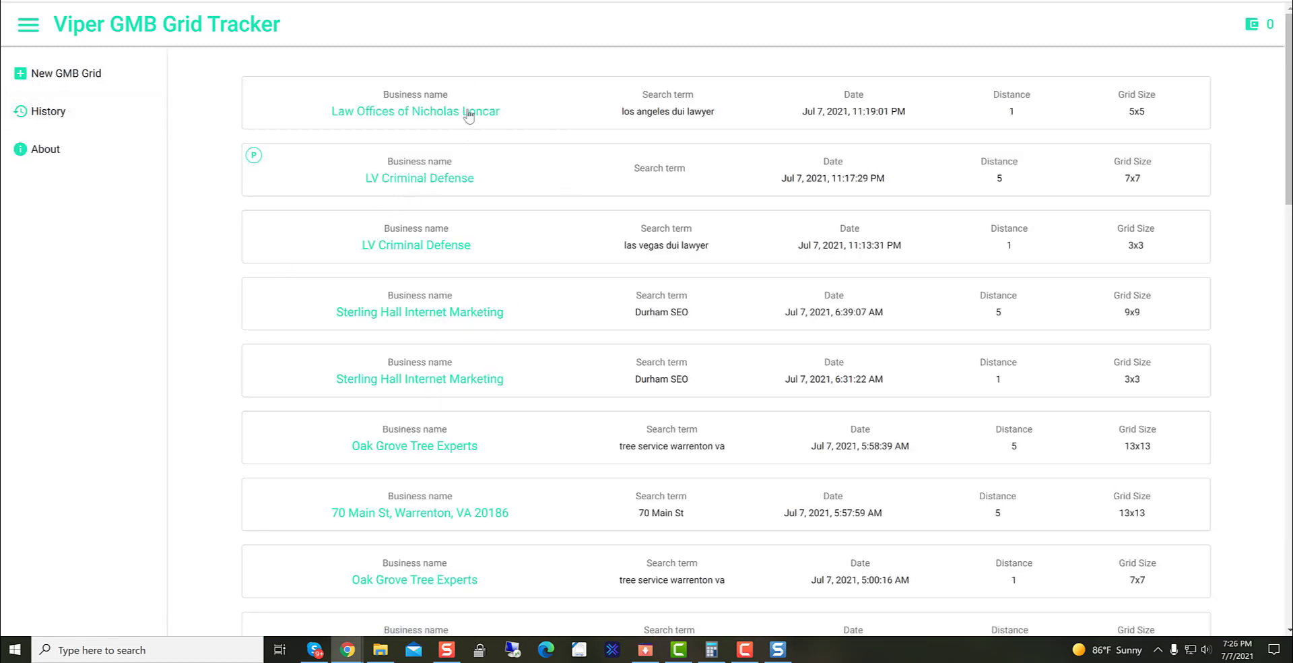
Reopen the LV Criminal Defense 7x7 las vegas dui lawyer report and switch it to Static Grid.
left_click(430, 186)
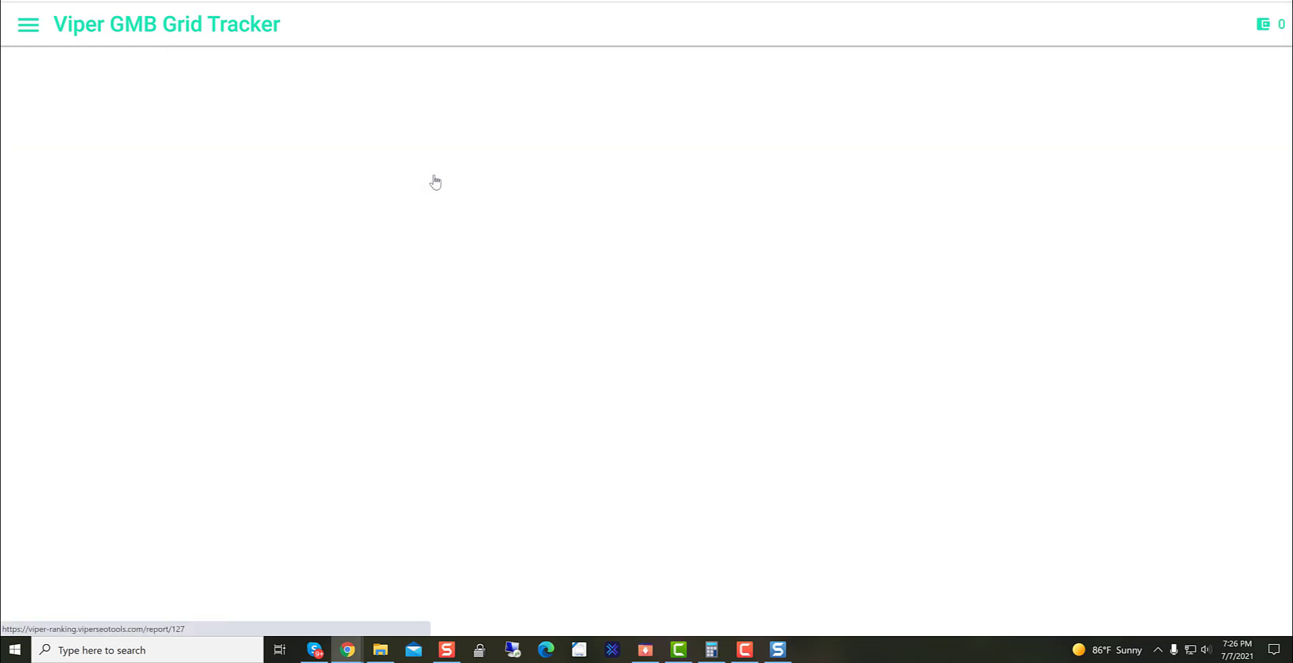
scroll(202, 297, "down", 3)
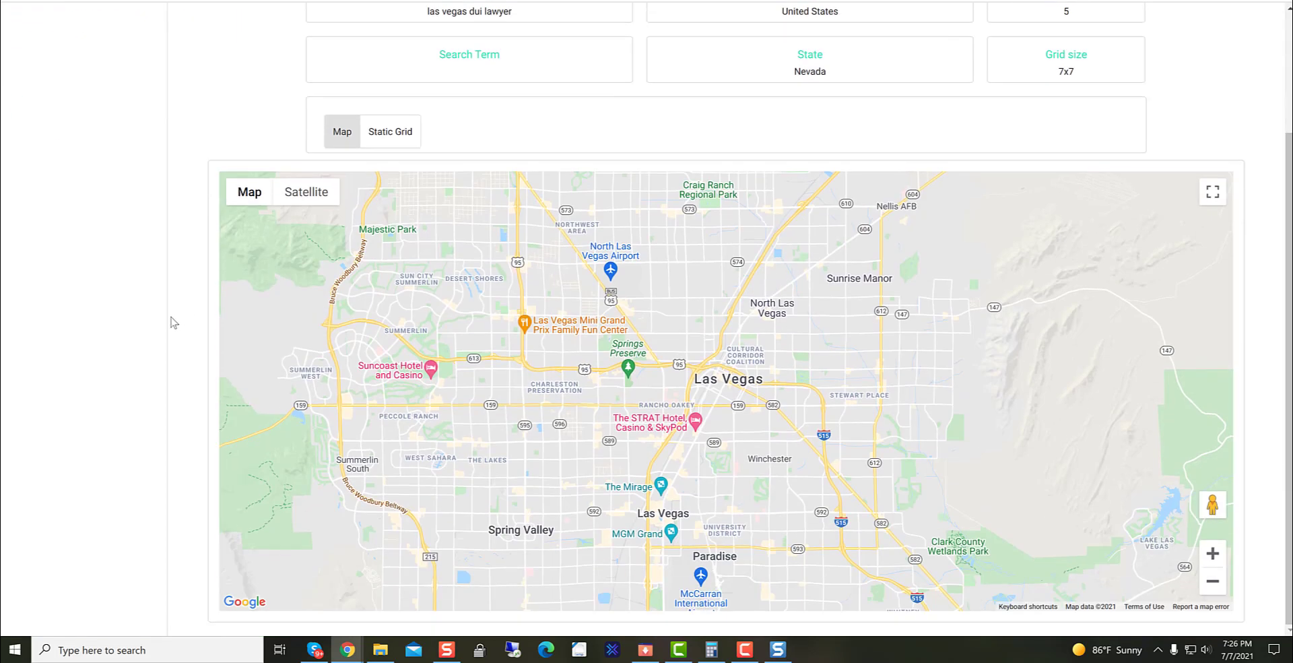
scroll(202, 283, "up", 2)
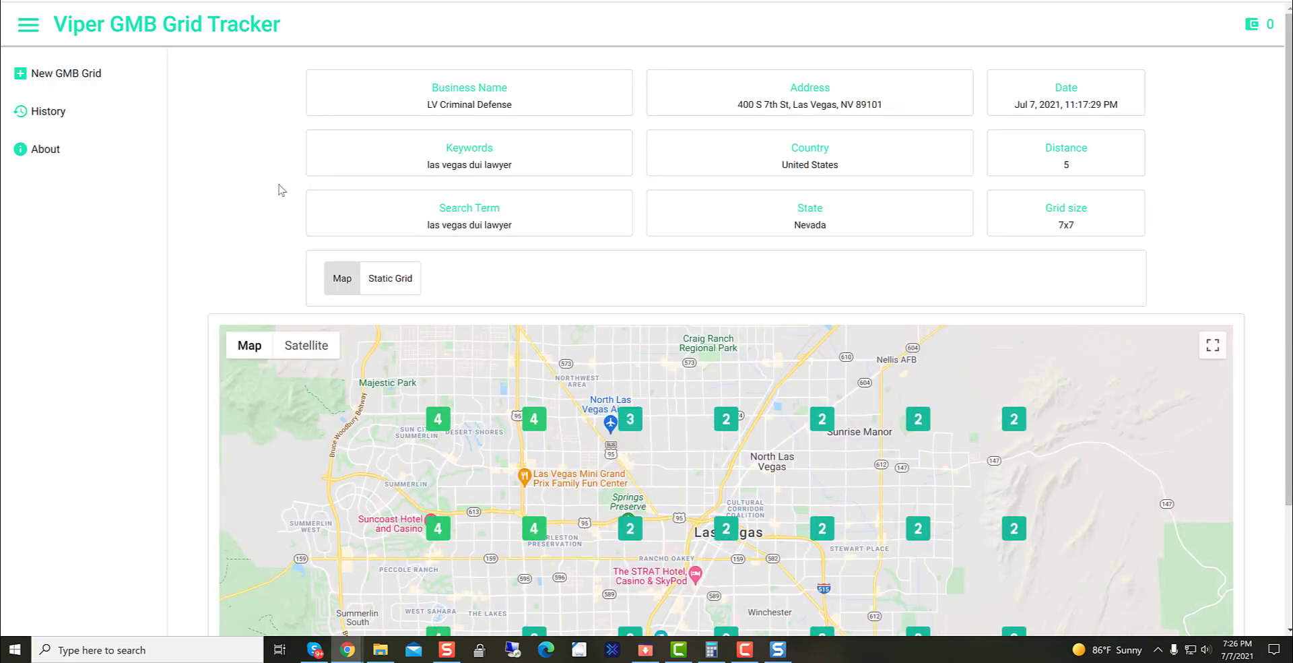
scroll(280, 190, "down", 2)
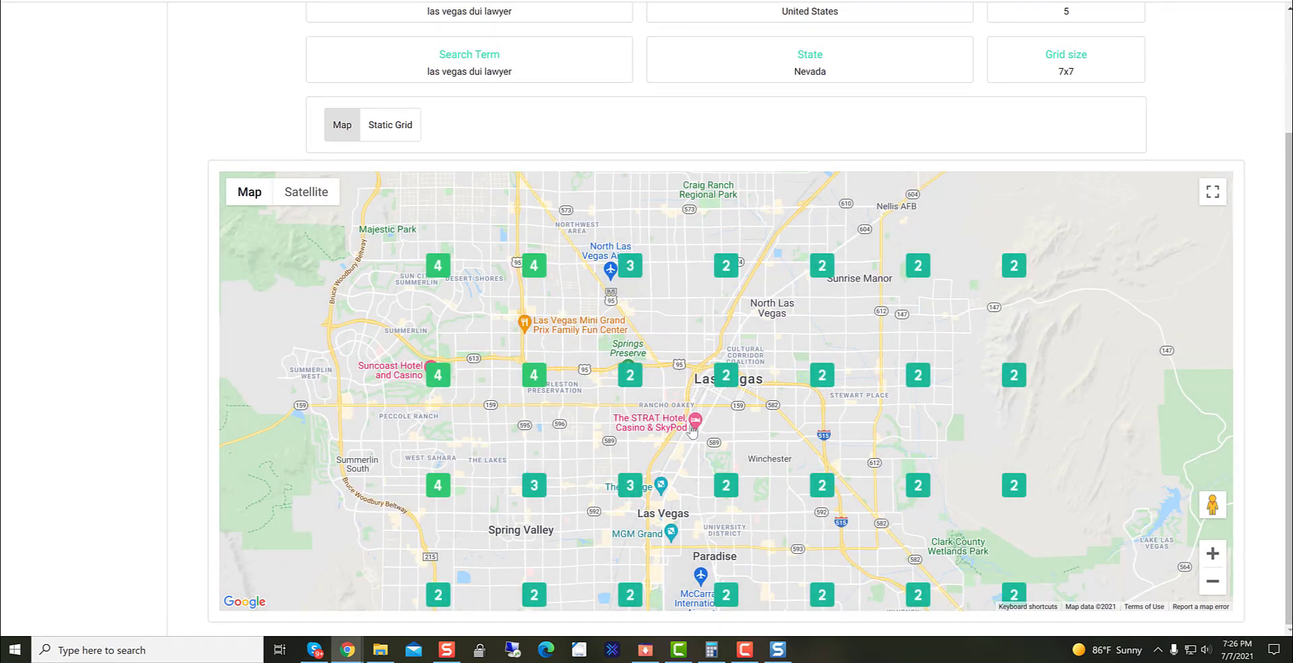
scroll(685, 431, "down", 1)
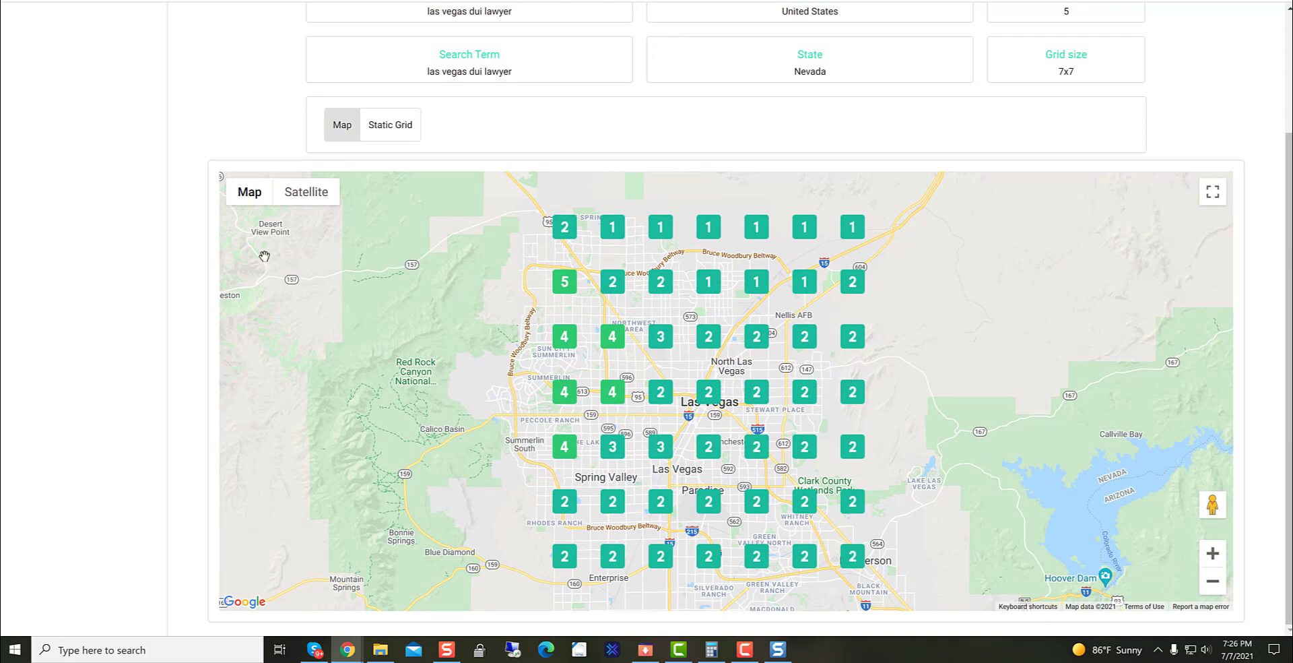
scroll(192, 259, "up", 3)
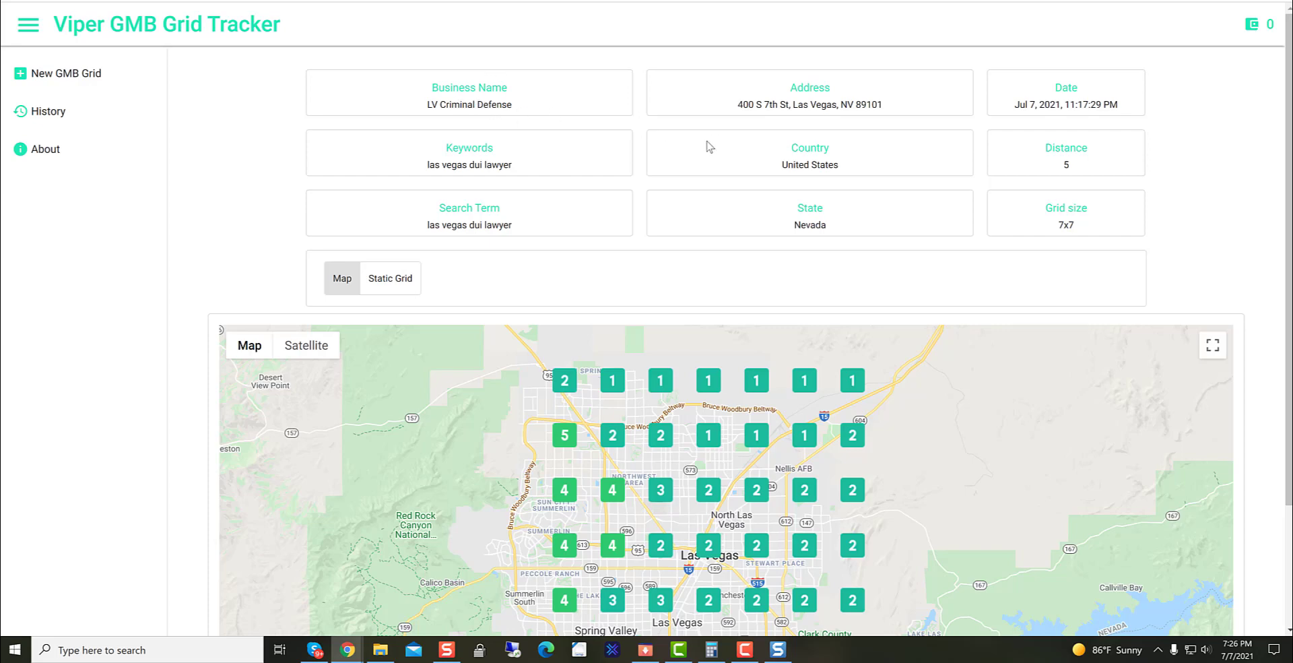
scroll(145, 204, "down", 2)
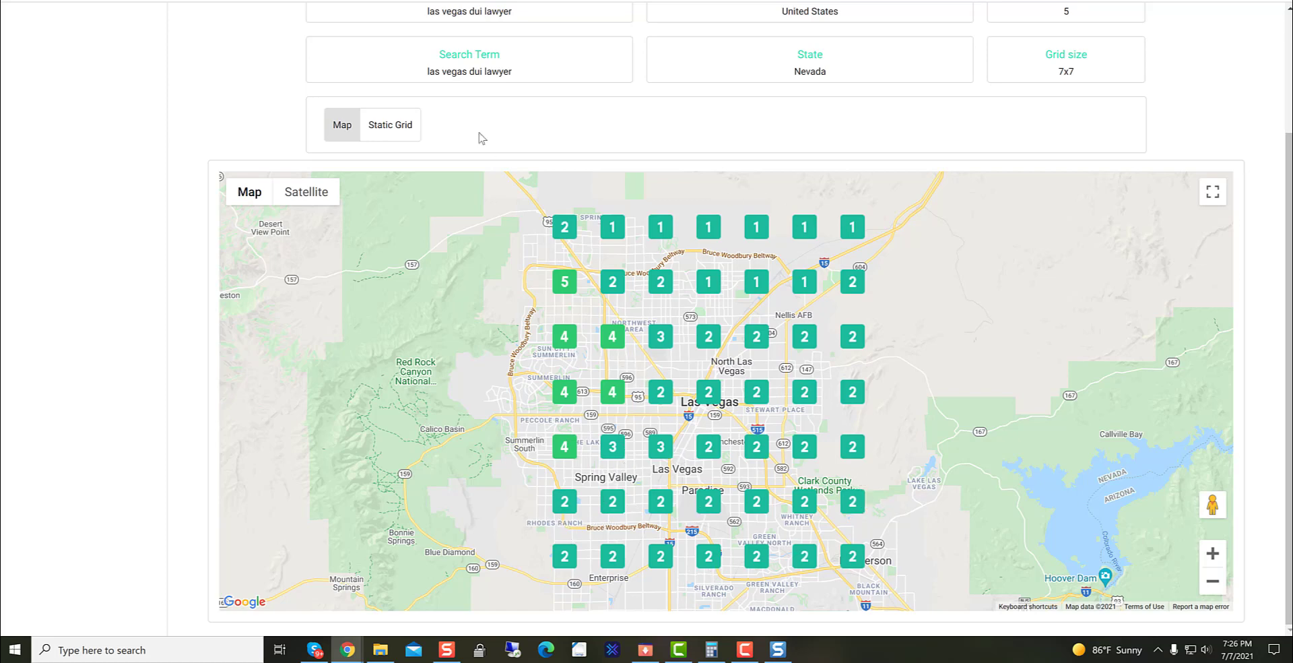
left_click(387, 129)
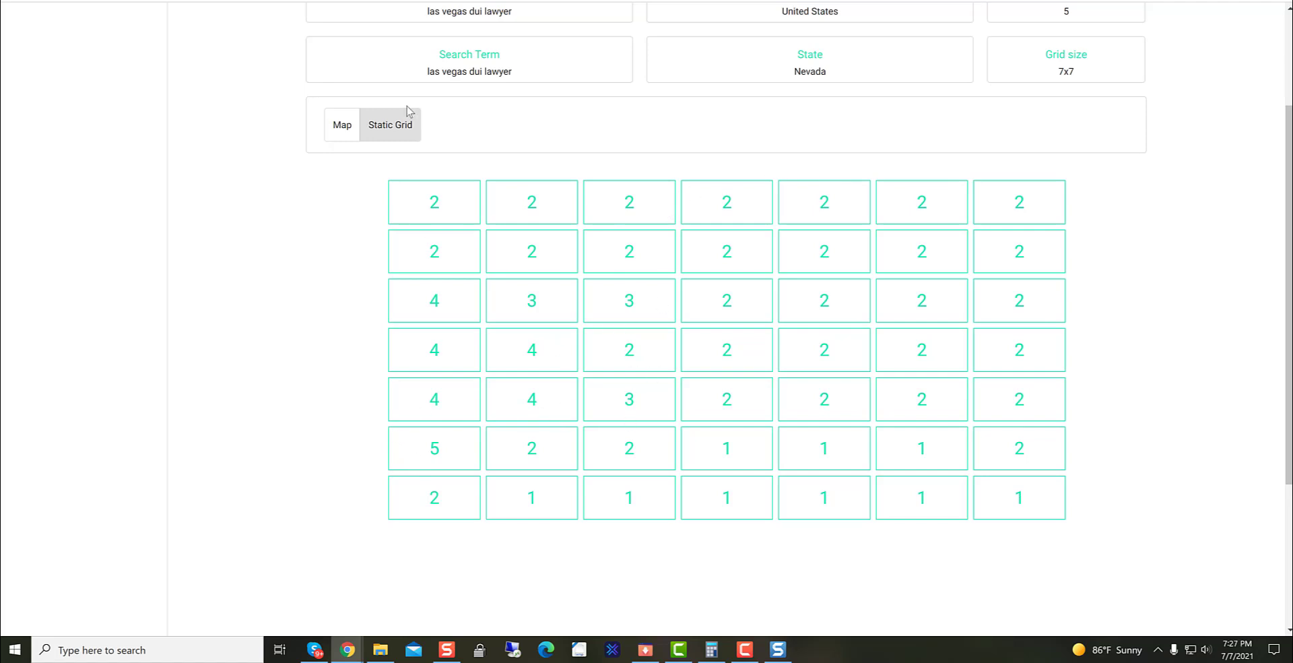
Switch the 7x7 Las Vegas report from the static grid back to the rank map.
left_click(346, 123)
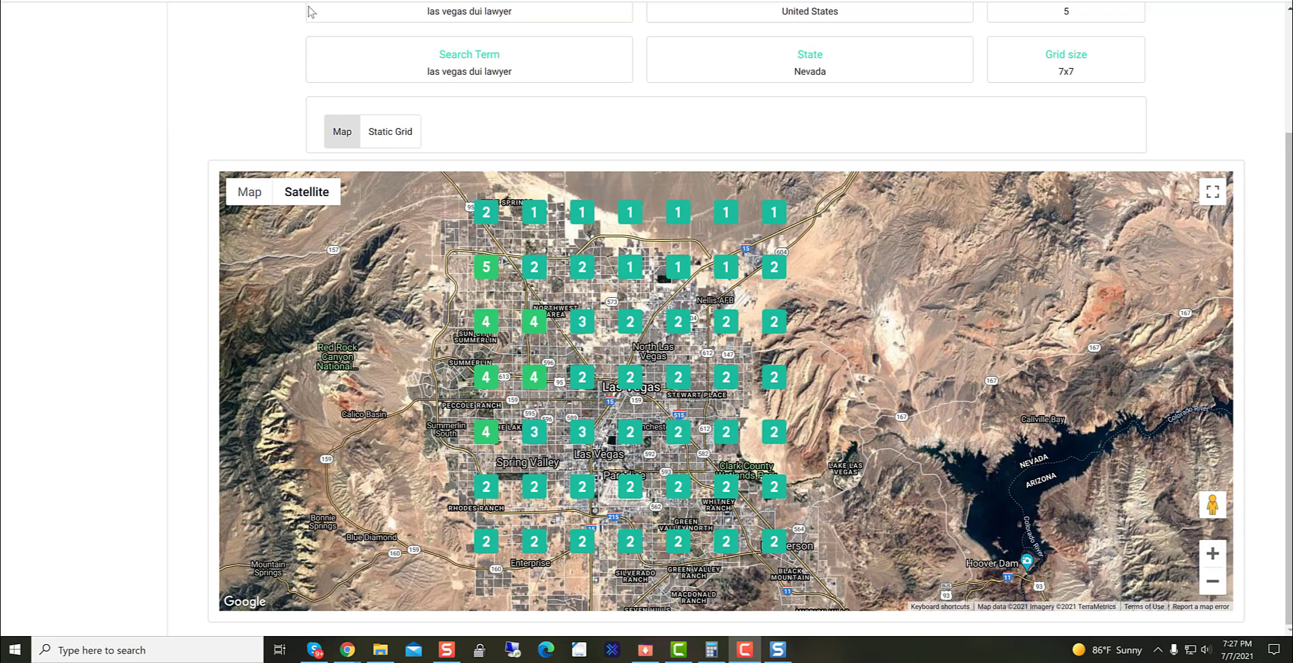
Zoom and drag the satellite map so the whole 7x7 grid is centred over Las Vegas.
mouse_move(307, 193)
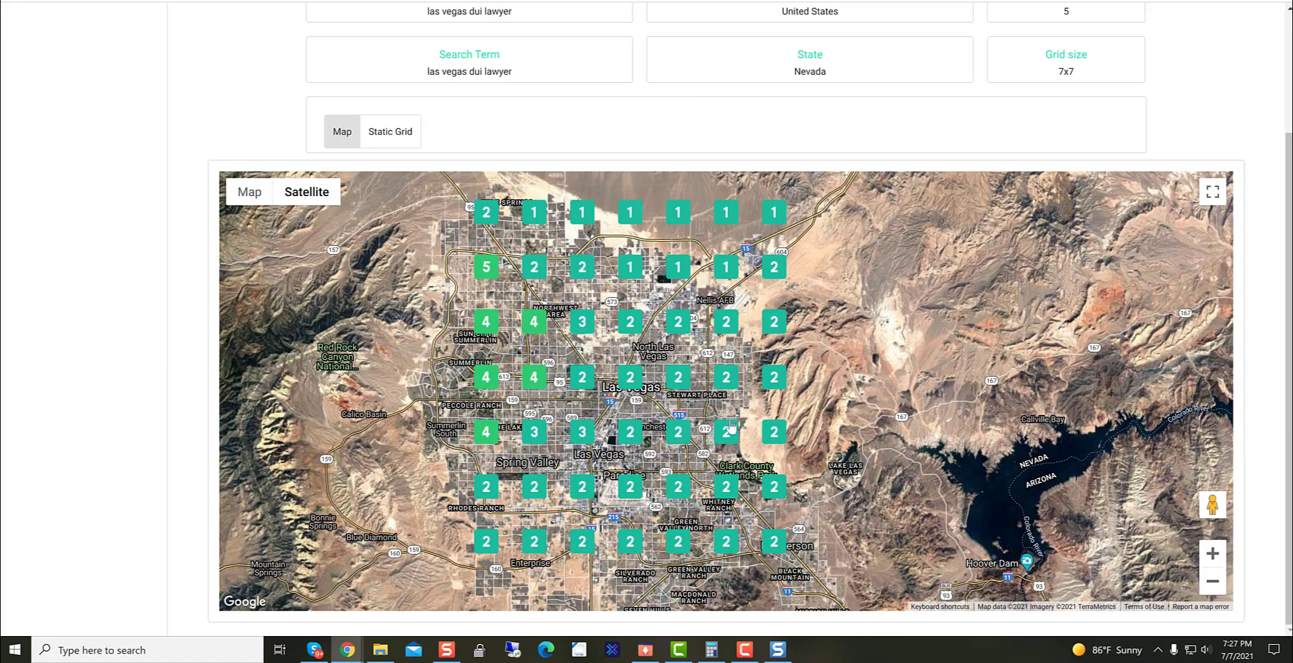
scroll(231, 373, "up", 2)
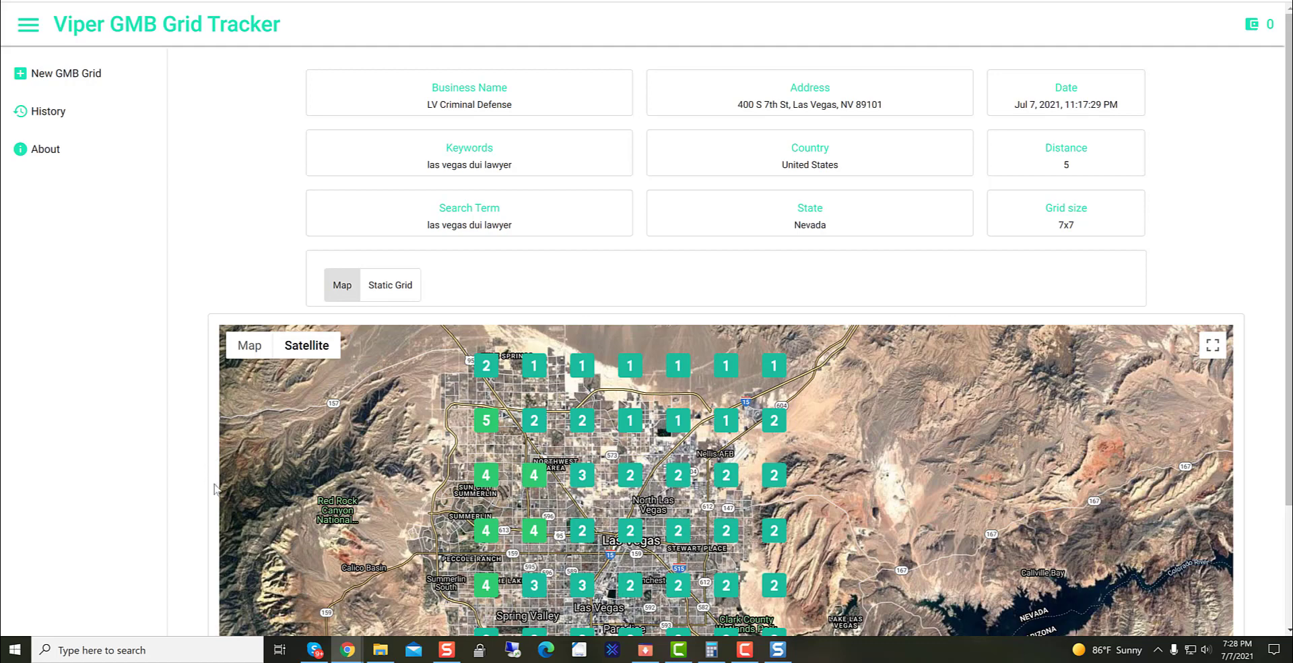
scroll(209, 481, "down", 2)
scroll(189, 488, "up", 2)
scroll(630, 246, "down", 2)
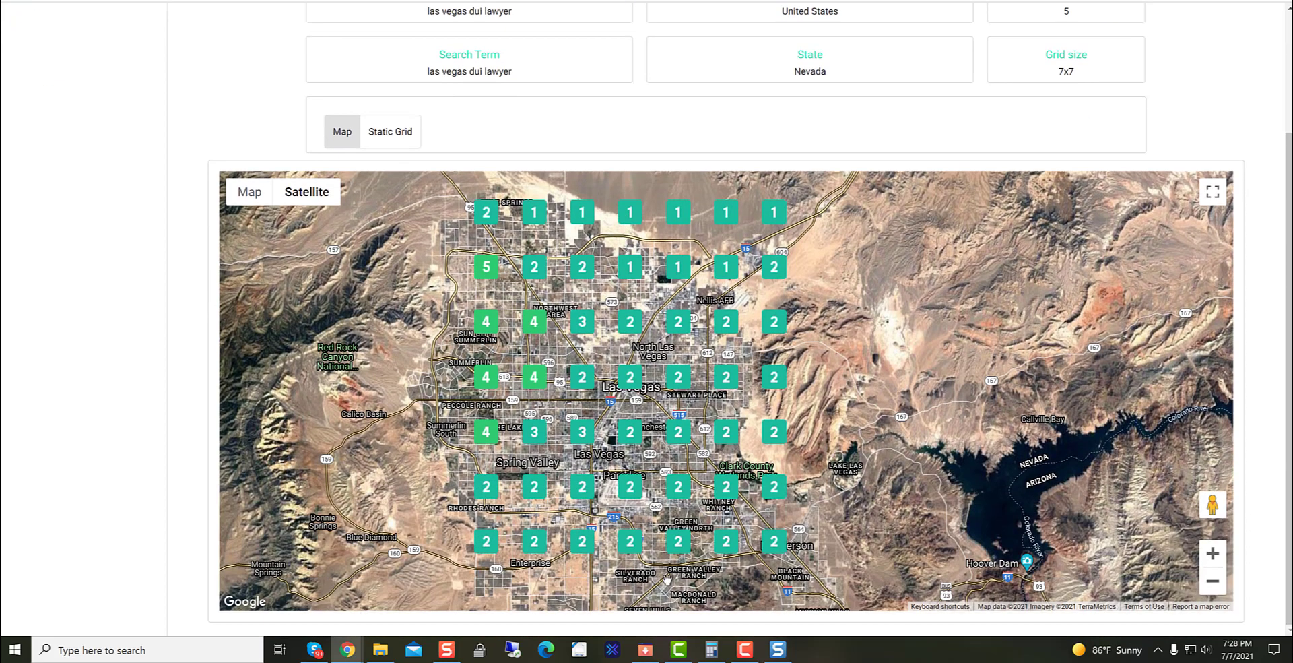
scroll(351, 562, "up", 2)
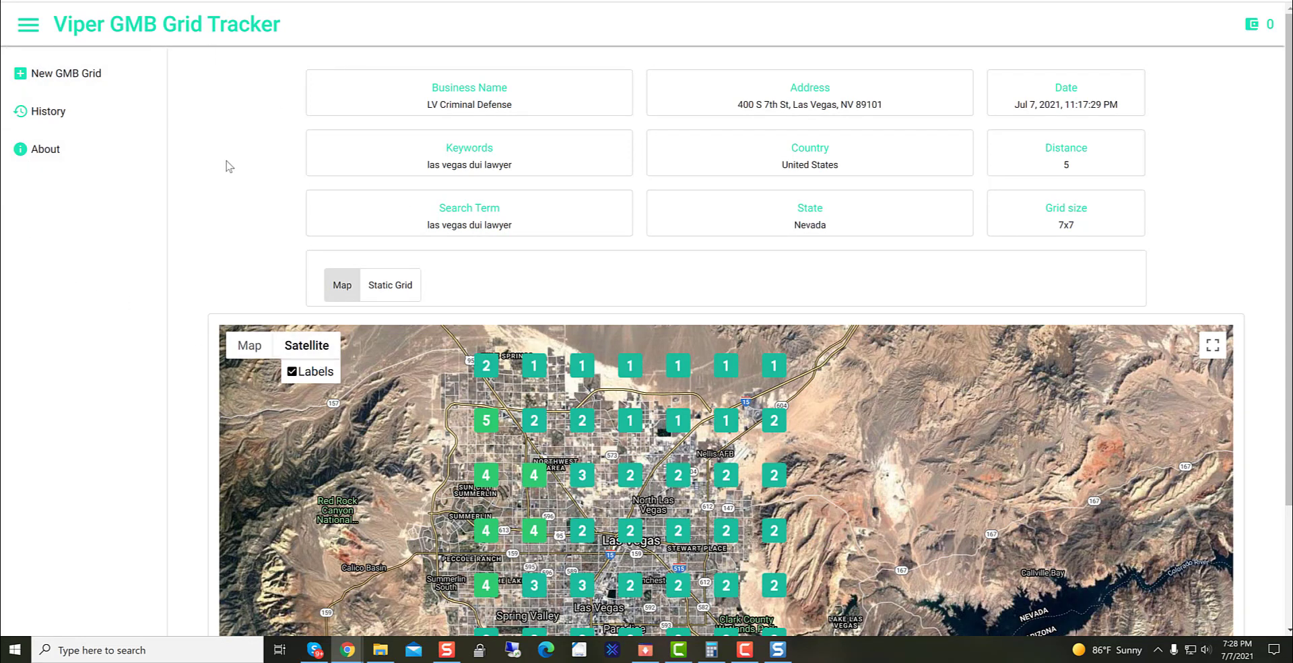
scroll(202, 273, "down", 2)
scroll(198, 273, "down", 1)
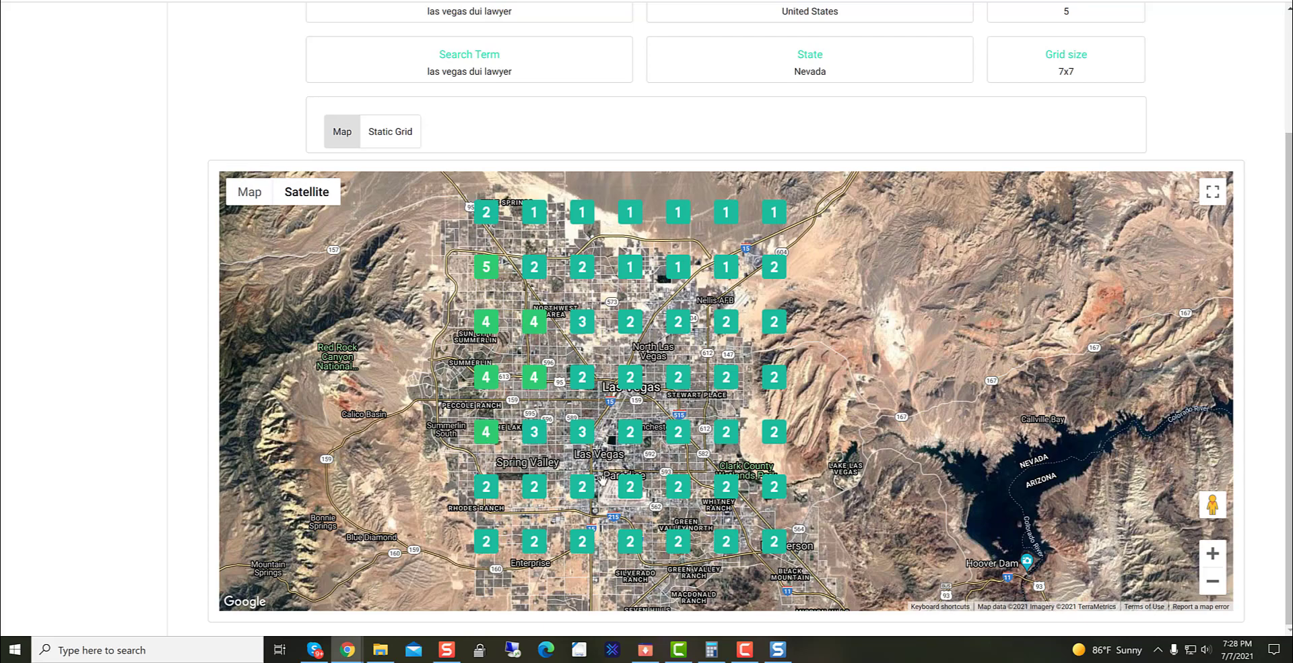
scroll(600, 492, "down", 1)
scroll(600, 491, "up", 1)
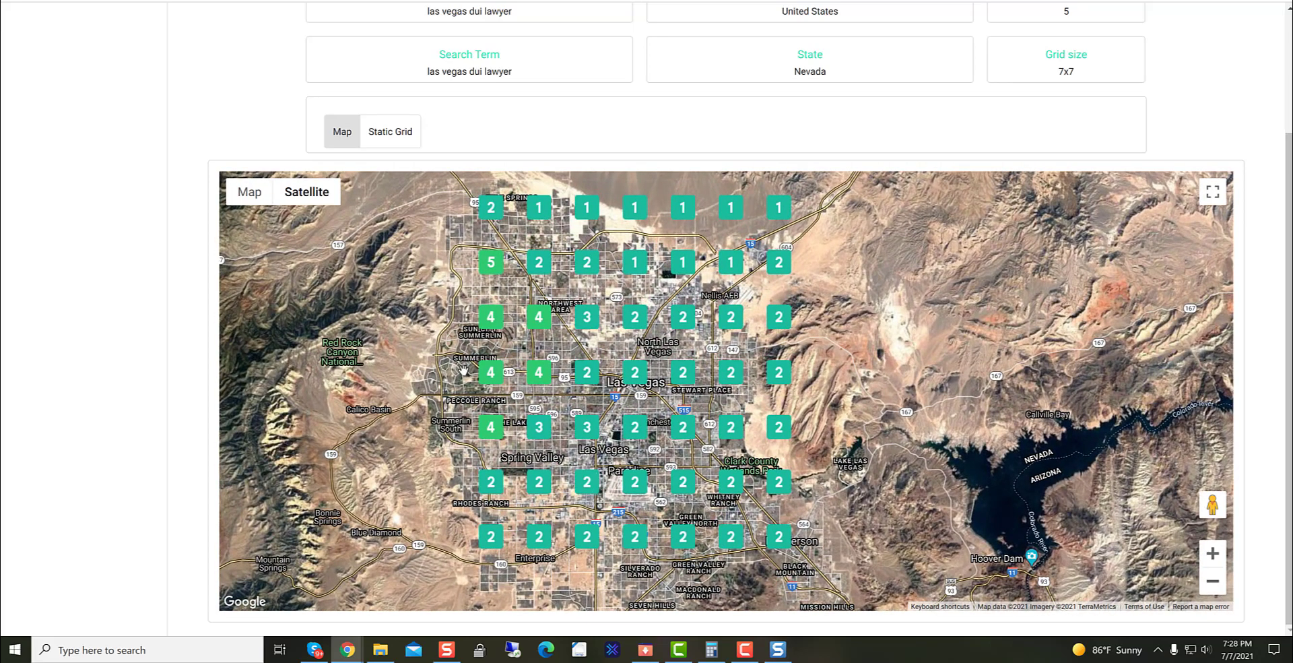
mouse_move(464, 392)
left_mouse_down()
mouse_move(480, 444)
mouse_move(475, 372)
left_mouse_up()
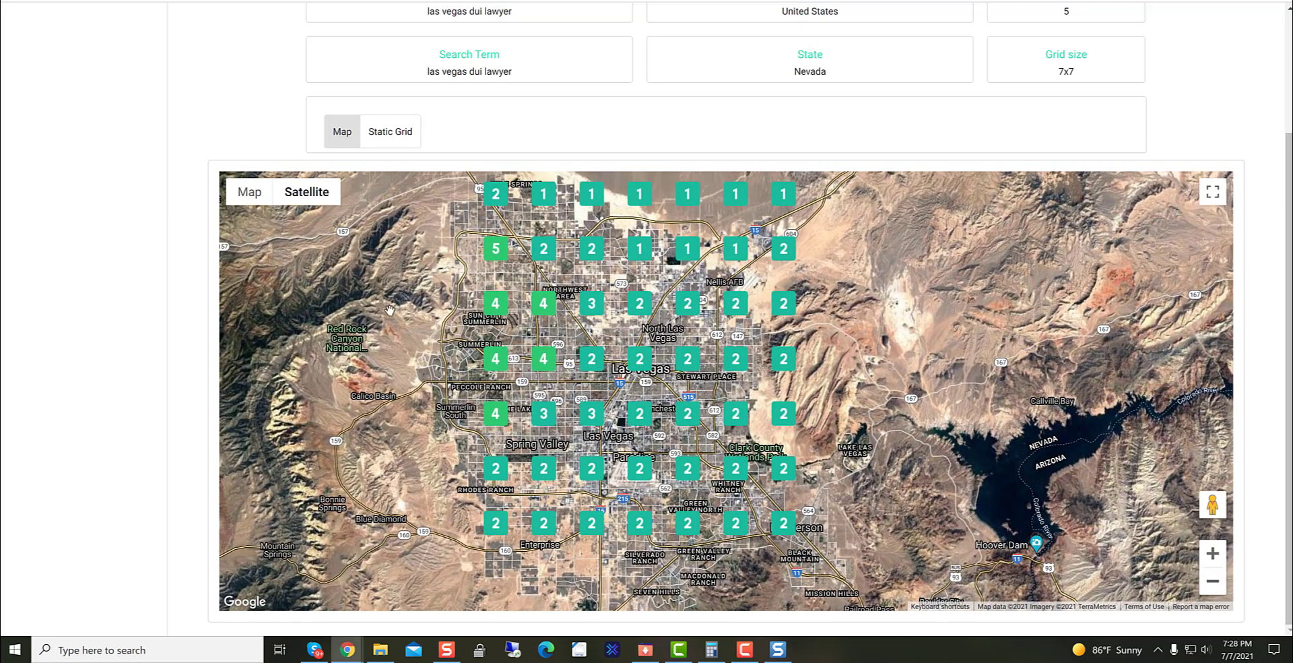